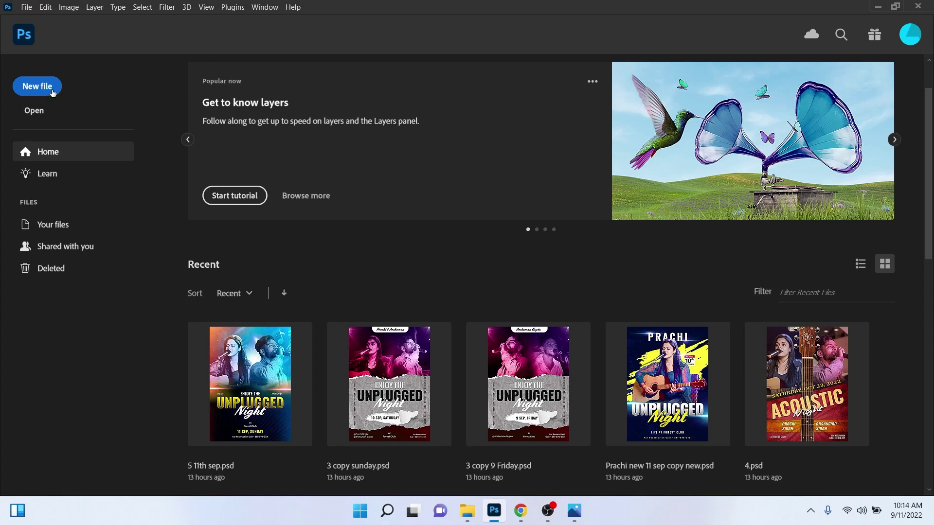
Create a new portrait document from the custom 2480 x 3508 px preset at 300 ppi in RGB Color with a white background
click(53, 93)
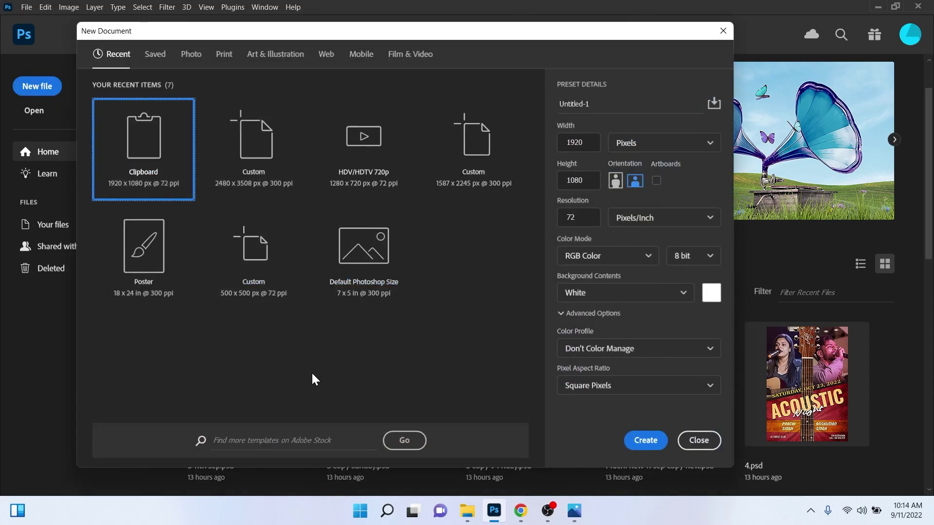
key(Right)
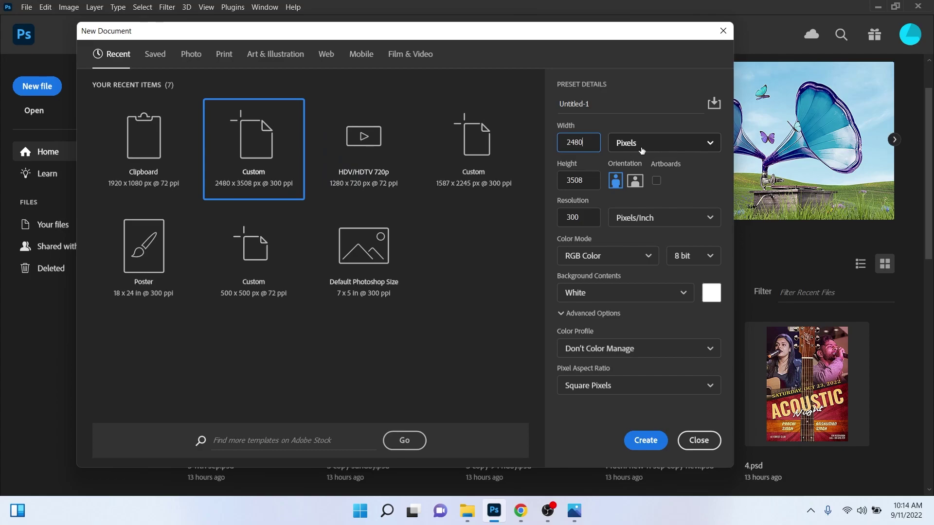
drag(561, 145, 559, 144)
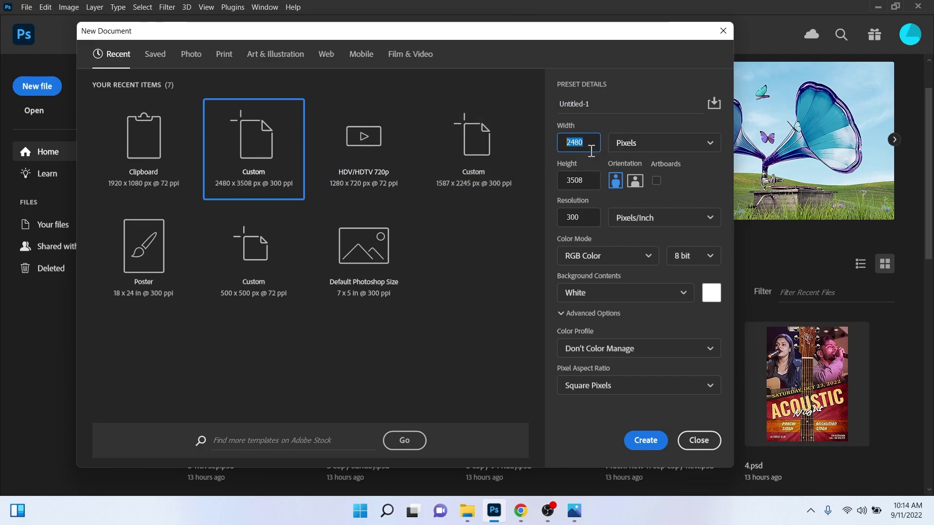
double_click(588, 180)
click(553, 230)
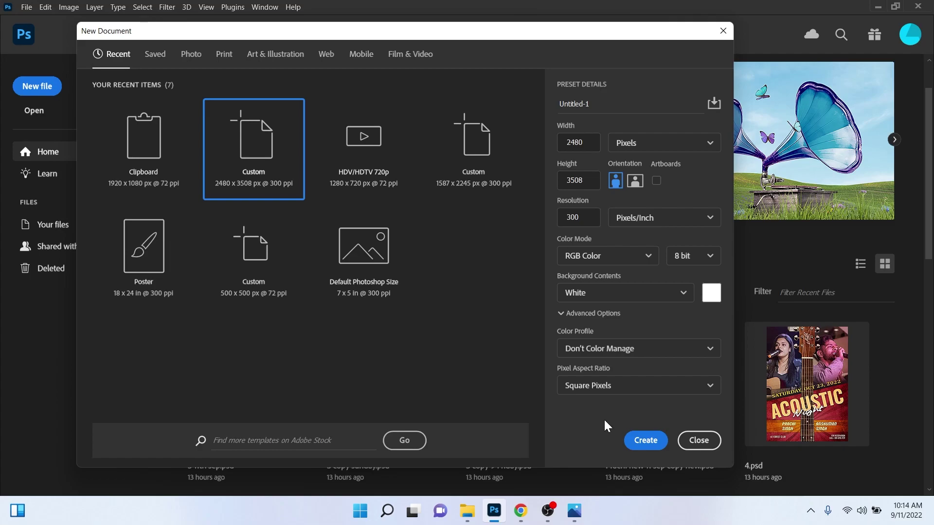
click(646, 441)
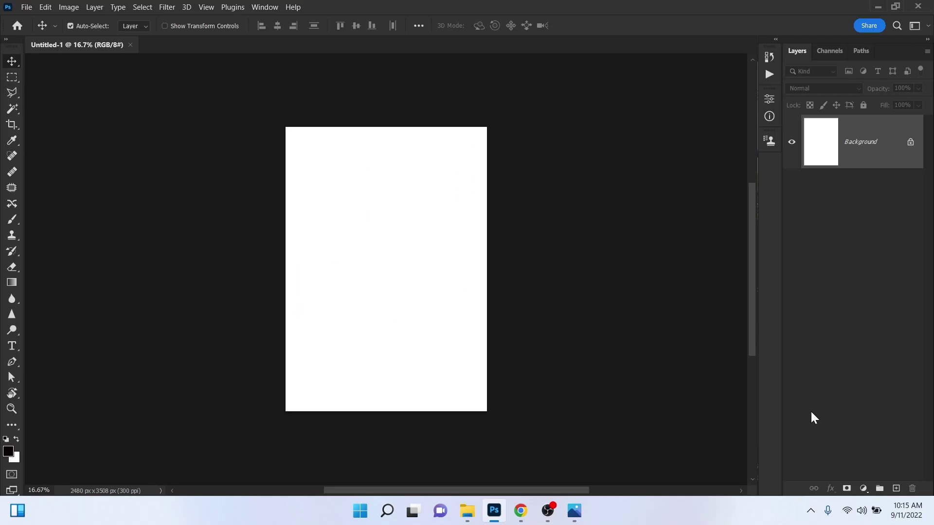
Add a Solid Color fill layer in dark navy blue (00062c) above the background
click(862, 488)
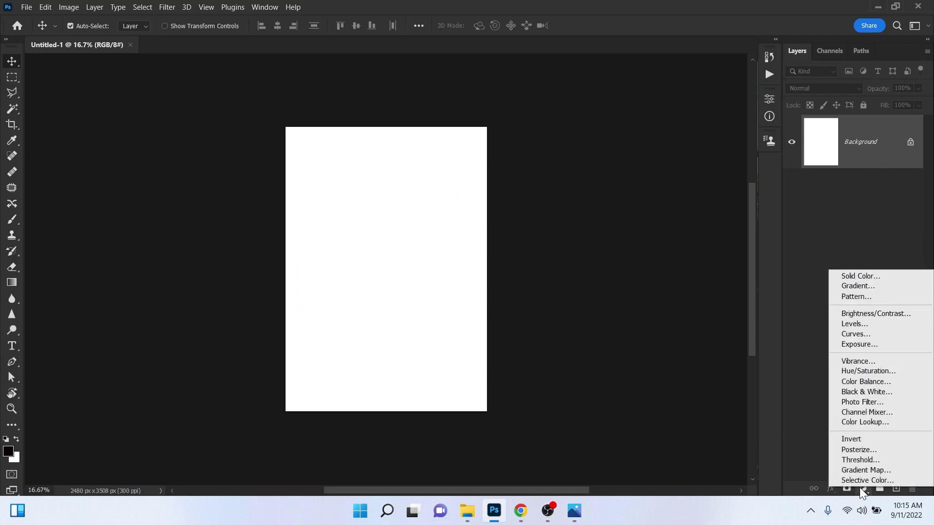
click(854, 276)
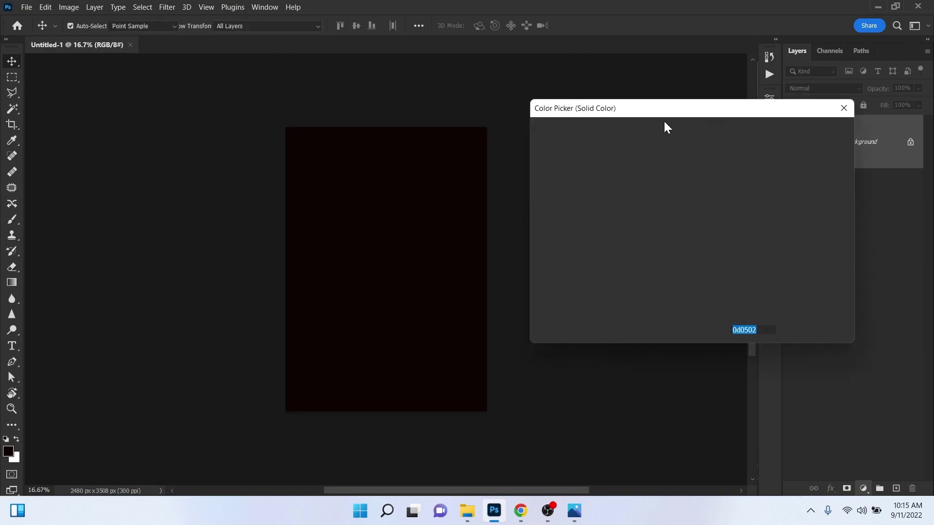
drag(629, 299, 626, 203)
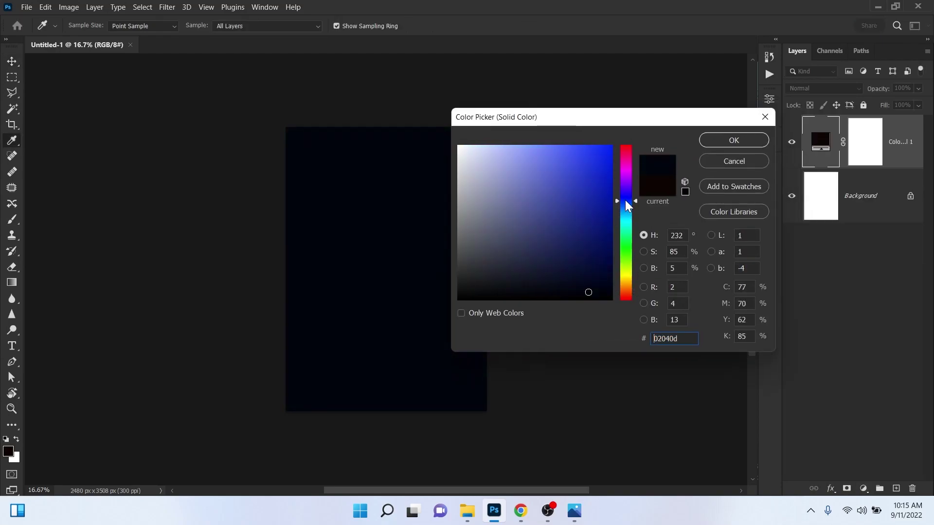
mouse_move(598, 252)
mouse_down()
mouse_move(617, 253)
mouse_move(635, 274)
mouse_up()
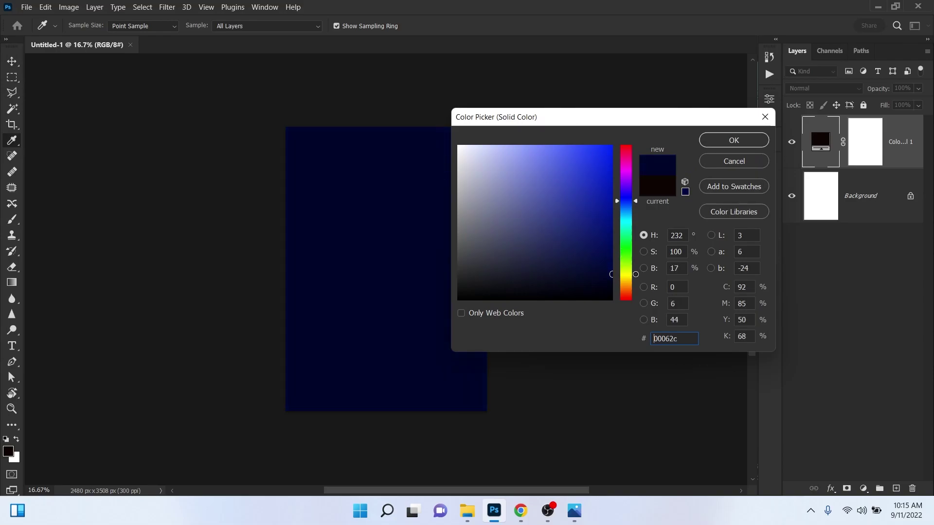
click(720, 141)
scroll(531, 234, up, 2)
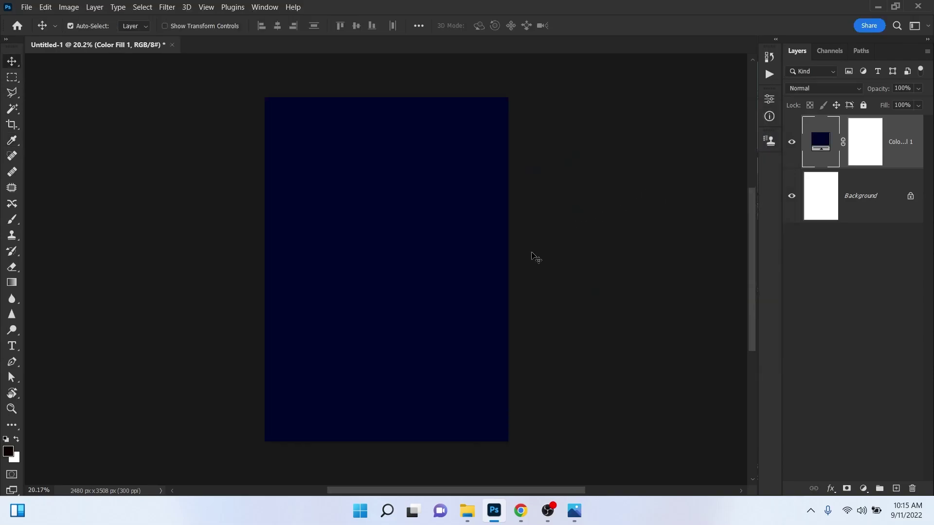
Switch to Chrome, copy the light grunge image from the "texture" image results, and paste it into the Photoshop document
click(521, 511)
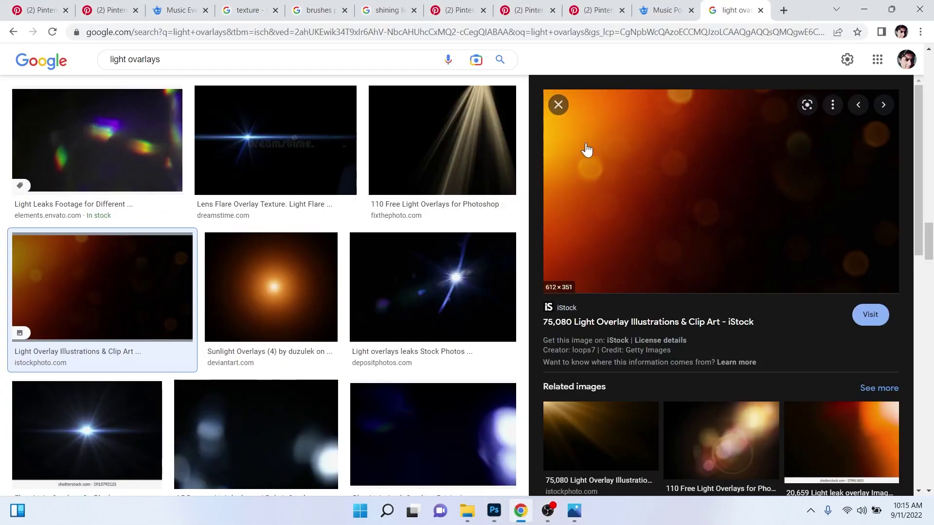
click(249, 8)
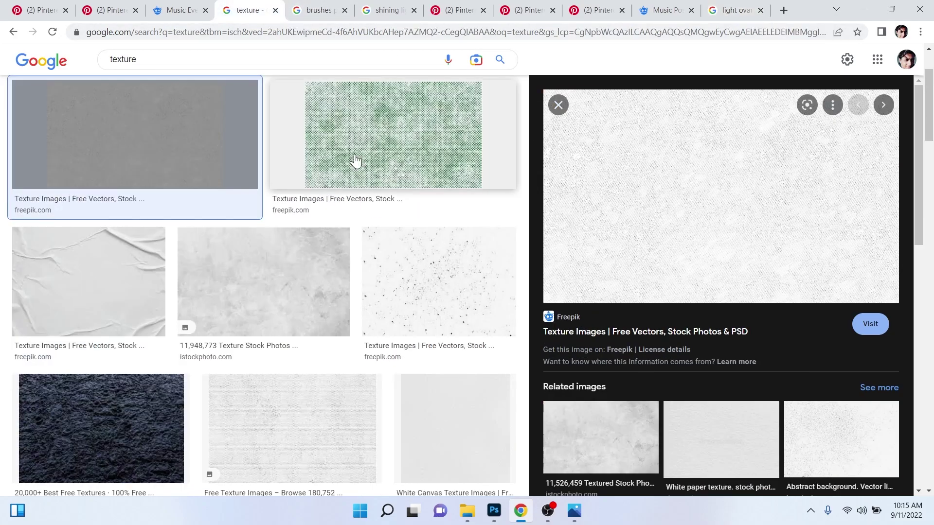
right_click(689, 195)
click(132, 65)
double_click(175, 56)
right_click(685, 172)
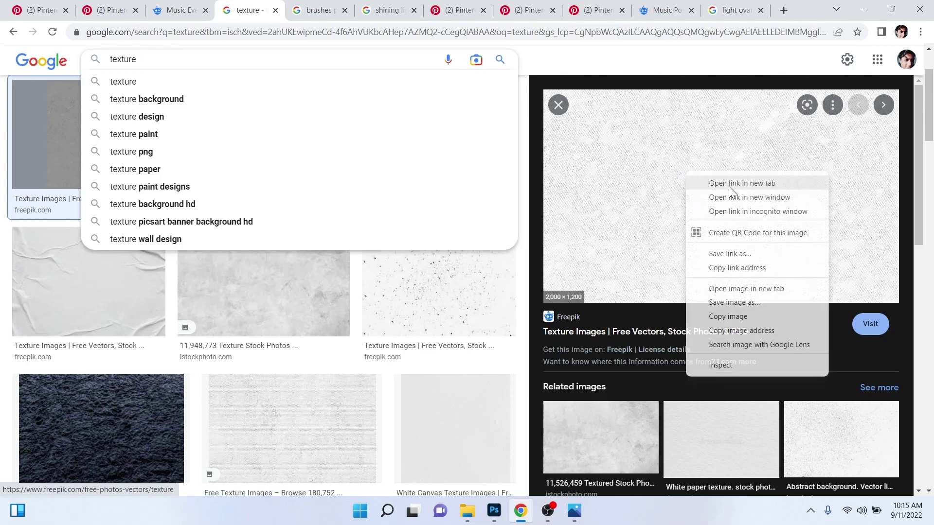
click(728, 316)
key(alt+Tab)
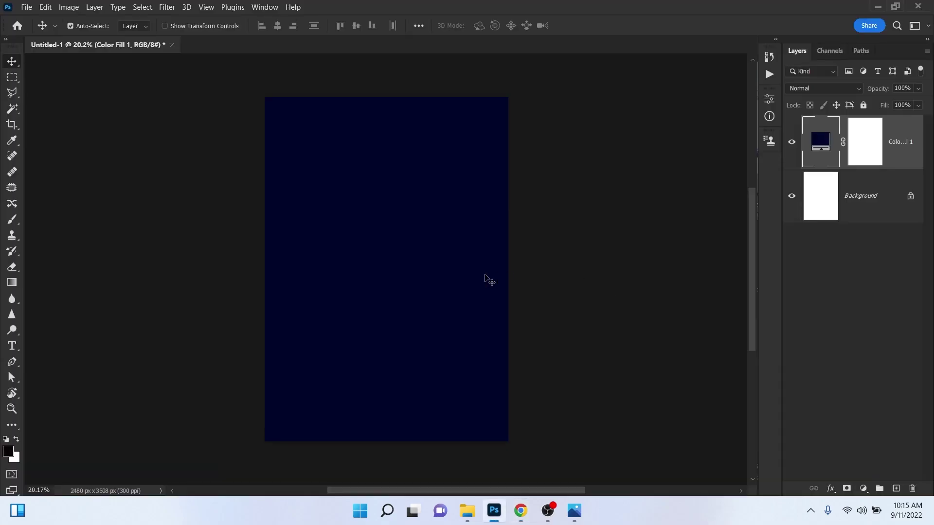
key(ctrl+v)
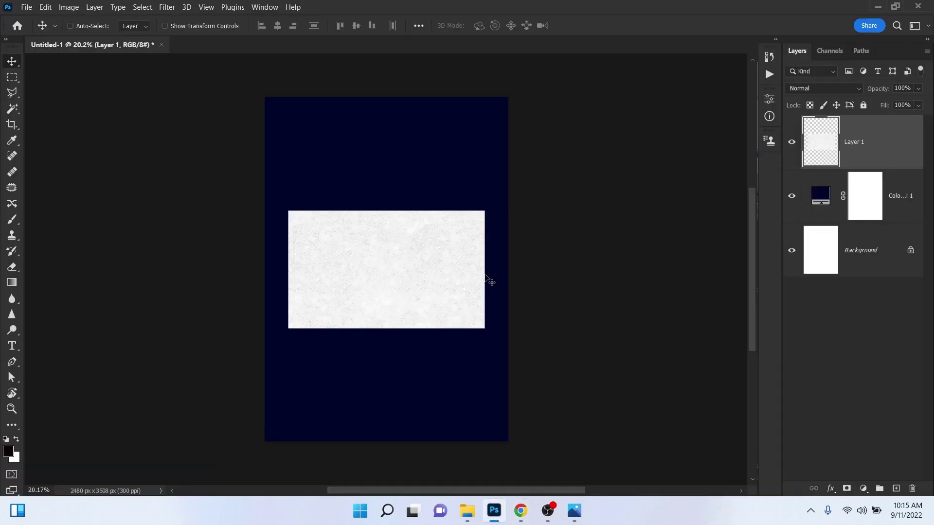
Enlarge the pasted texture and rotate it 90 degrees so that it covers the whole canvas
key(ctrl+t)
drag(486, 333, 567, 428)
drag(604, 139, 467, 413)
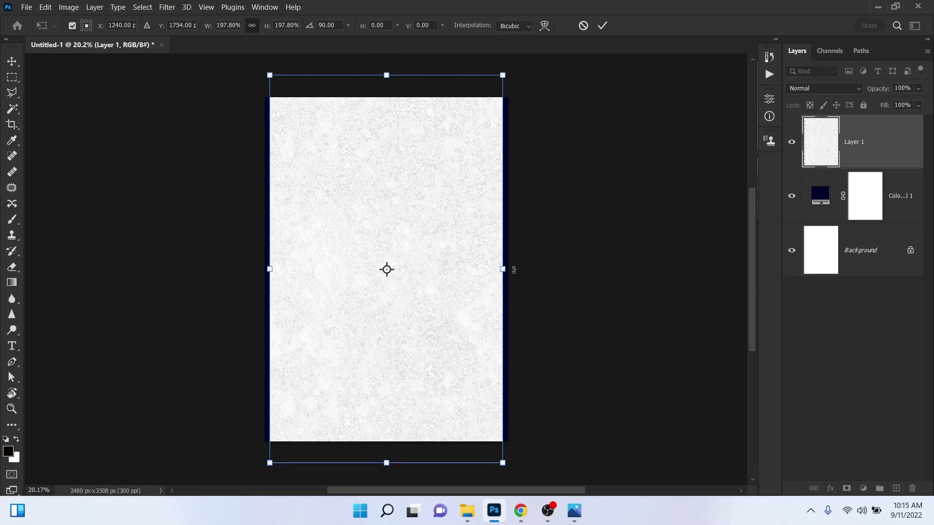
drag(509, 270, 515, 270)
key(Return)
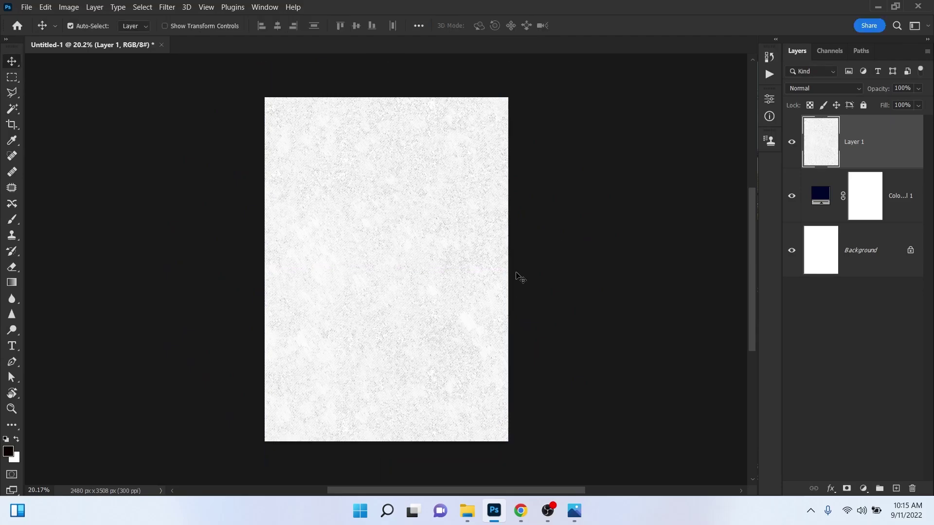
Set the texture layer's blend mode to Color Burn
click(812, 88)
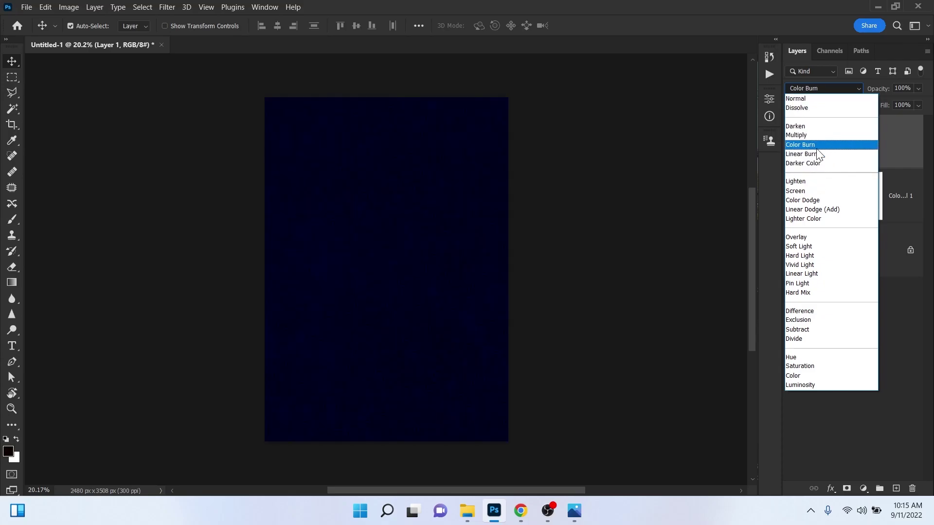
click(817, 145)
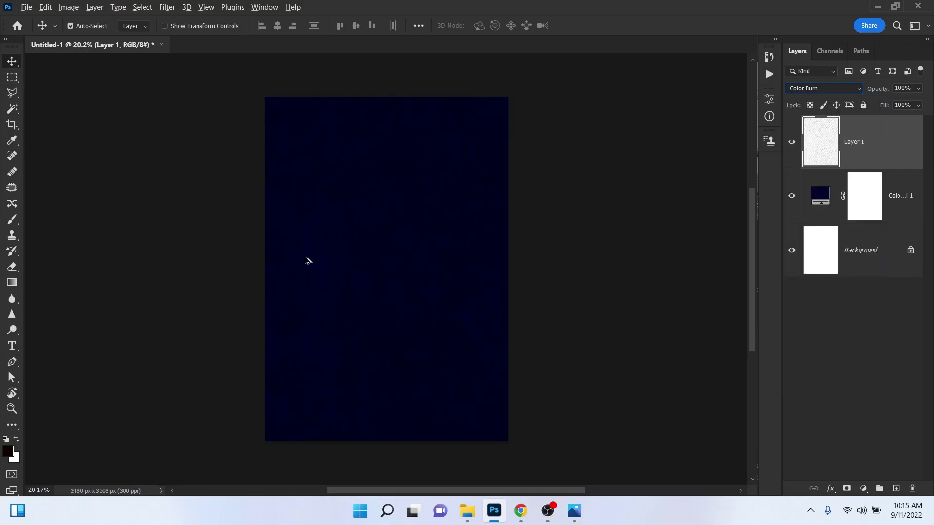
click(590, 274)
drag(589, 274, 474, 274)
Switch to Chrome and examine the birthday party flyer reference and the "brushes png" image results for a suitable brush stroke
key(alt+Tab)
key(ctrl+Tab)
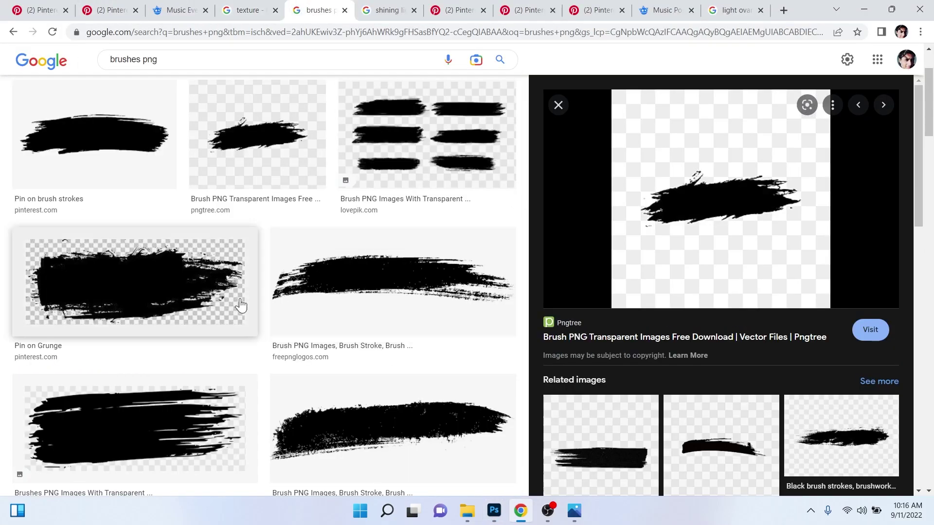
key(ctrl+1)
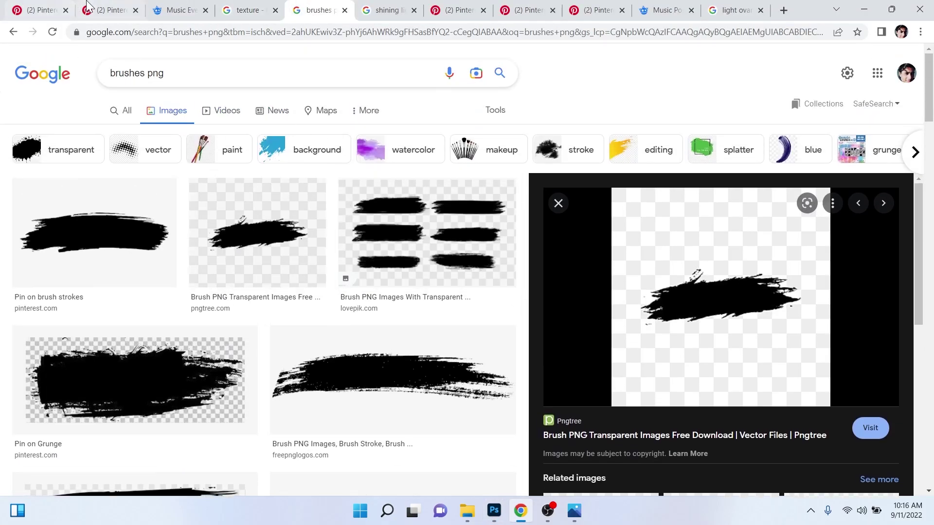
scroll(282, 223, up, 3)
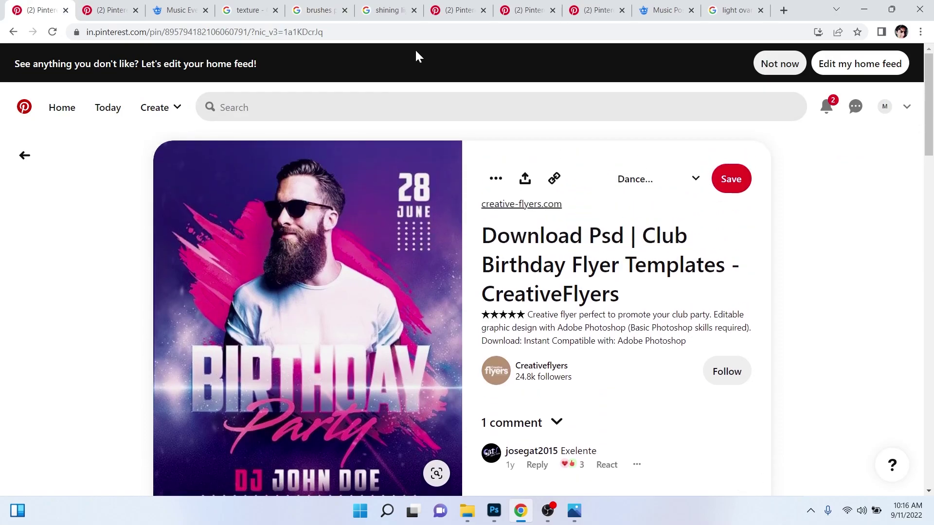
click(395, 9)
click(319, 10)
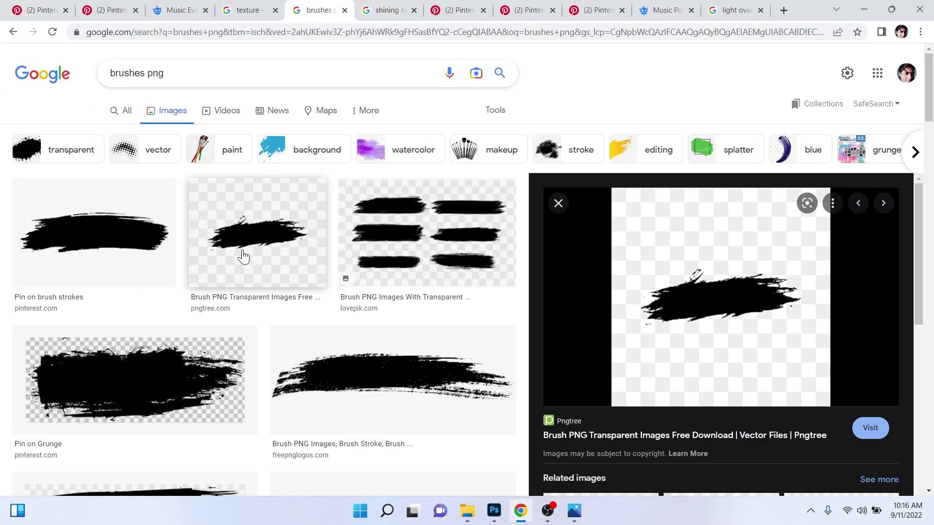
click(144, 72)
drag(182, 73, 115, 73)
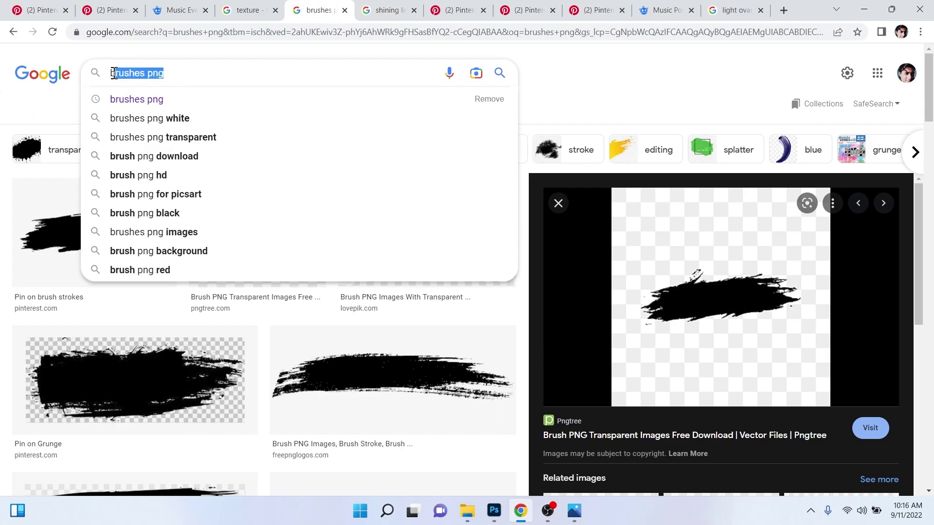
click(261, 69)
scroll(171, 346, down, 2)
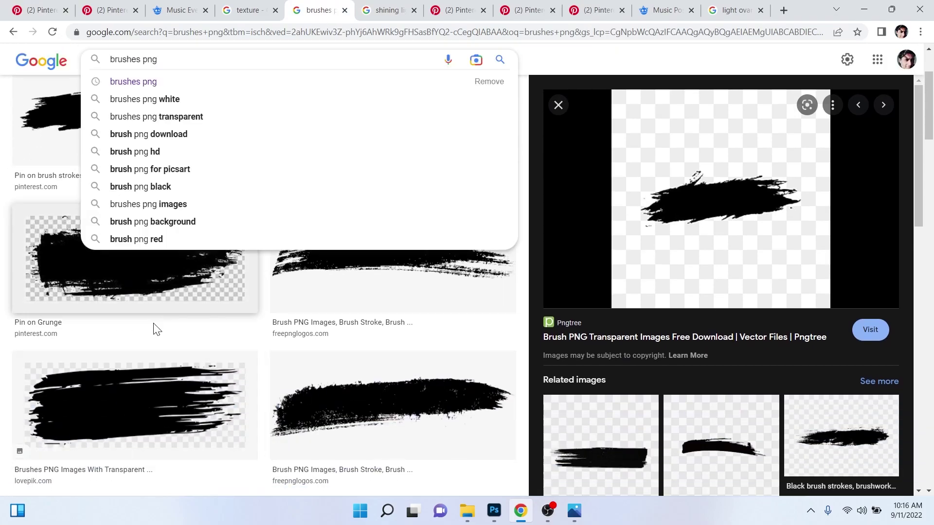
scroll(355, 420, up, 2)
scroll(699, 391, down, 6)
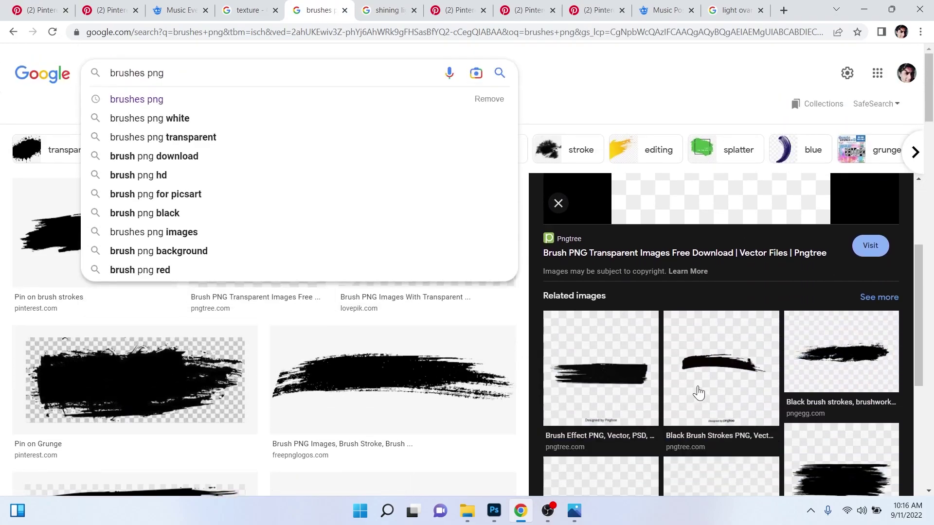
Copy the wide diagonal black brush stroke image from Adobe Stock and paste it into the Photoshop document as a new layer
click(701, 377)
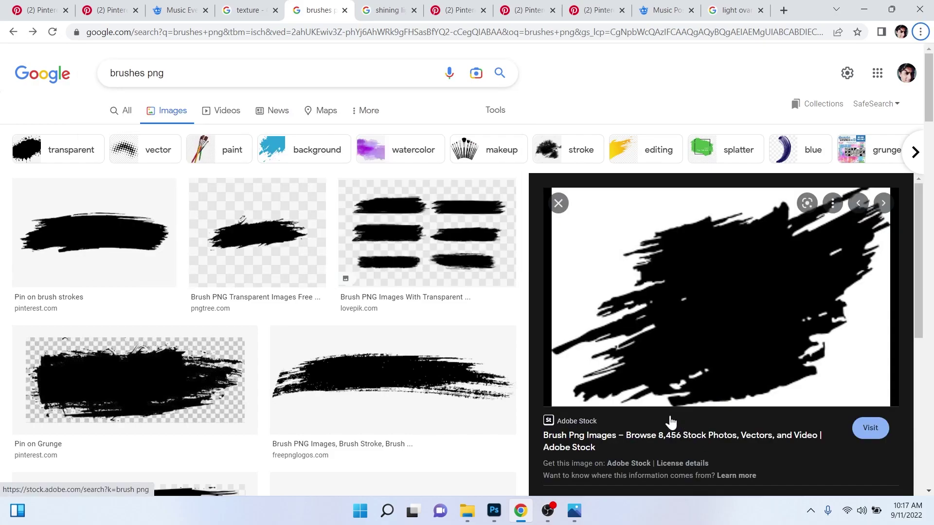
right_click(746, 295)
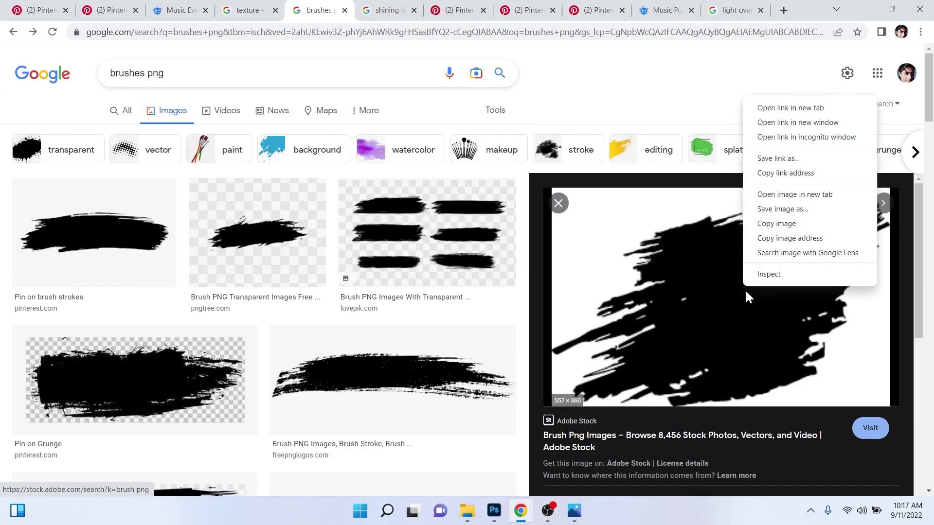
click(780, 232)
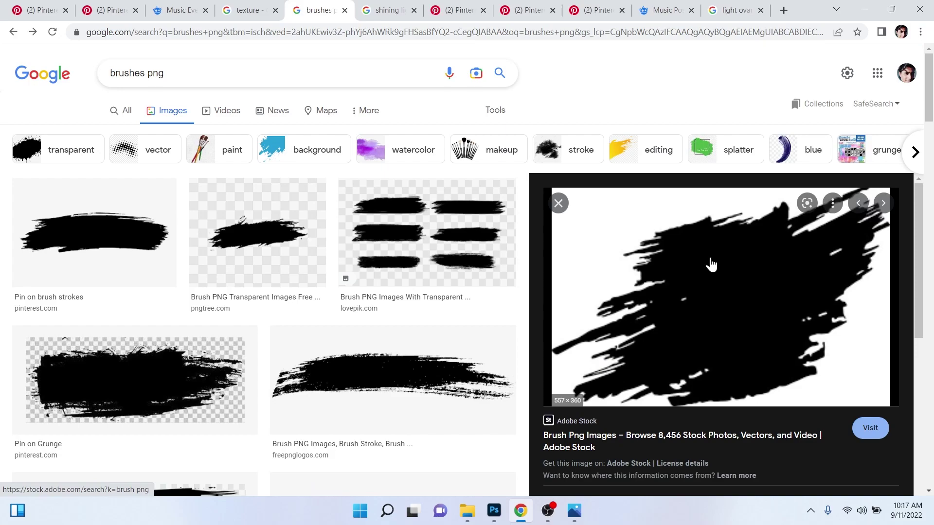
key(alt+Tab)
key(ctrl+v)
Enlarge the brush stroke image around the canvas center until it is slightly narrower than the canvas
key(ctrl+t)
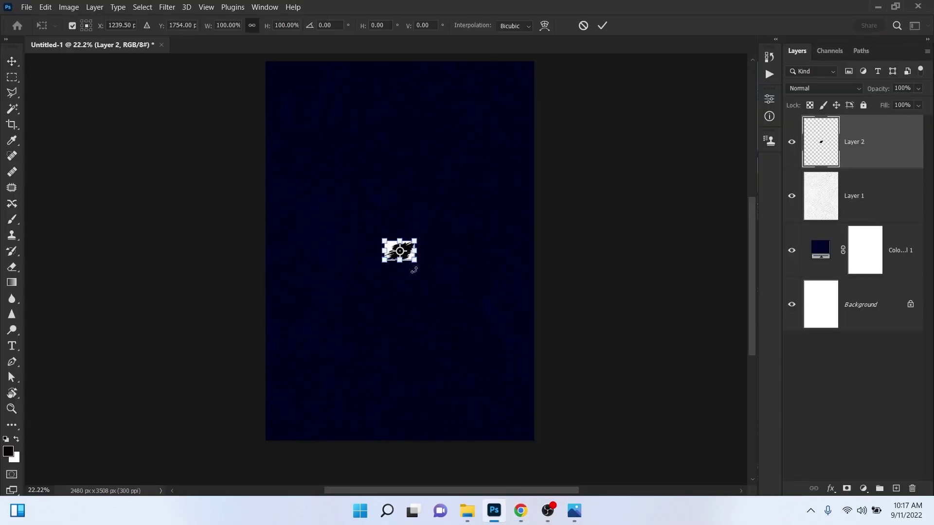
drag(414, 270, 580, 392)
key(Return)
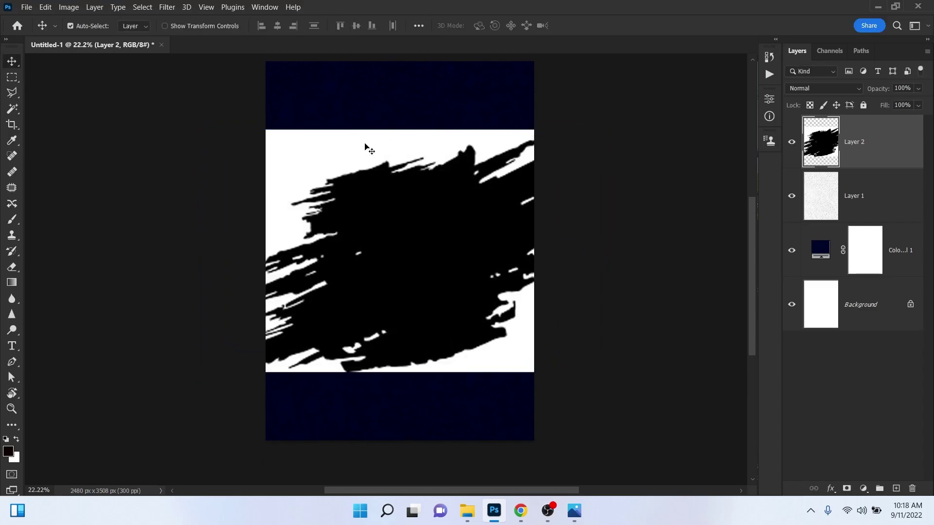
scroll(361, 129, up, 1)
key(ctrl+t)
drag(652, 133, 564, 186)
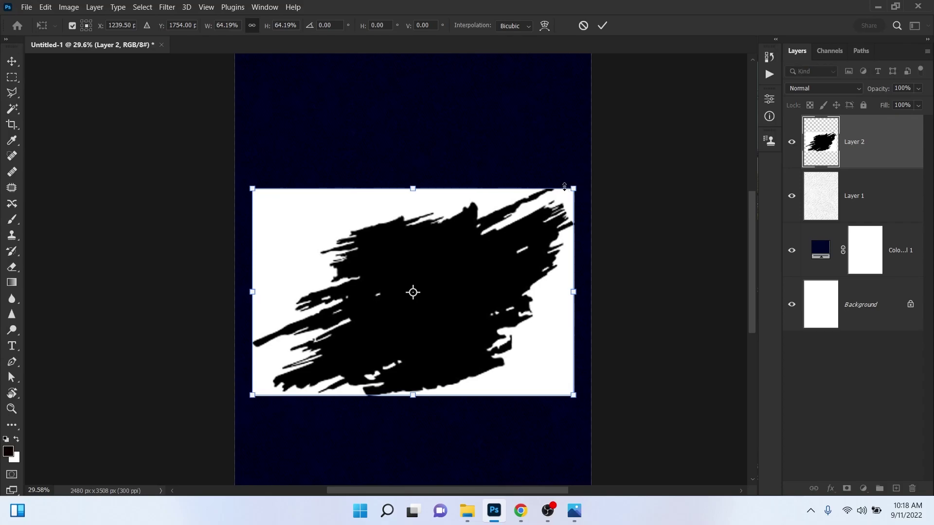
key(Return)
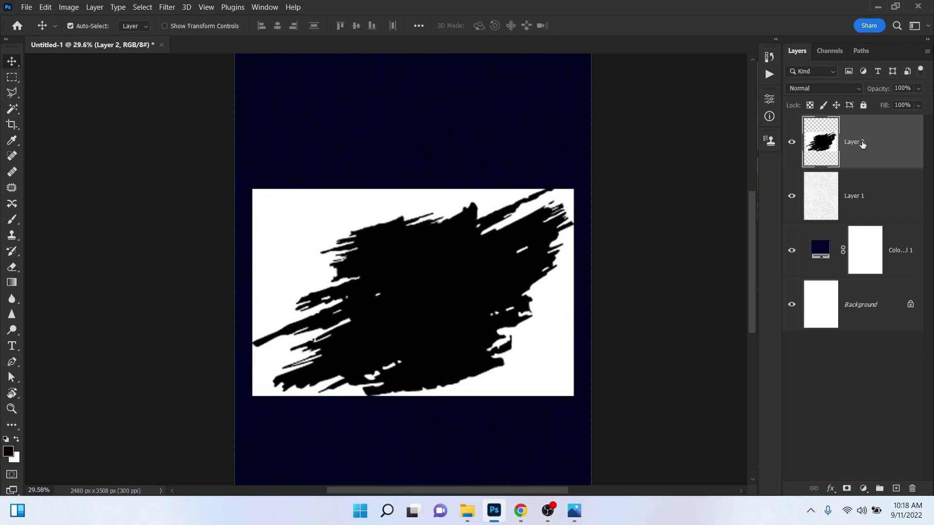
Select the white area around the brush stroke with Color Range, using Sampled Colors and a fuzziness of 40
click(143, 6)
click(193, 120)
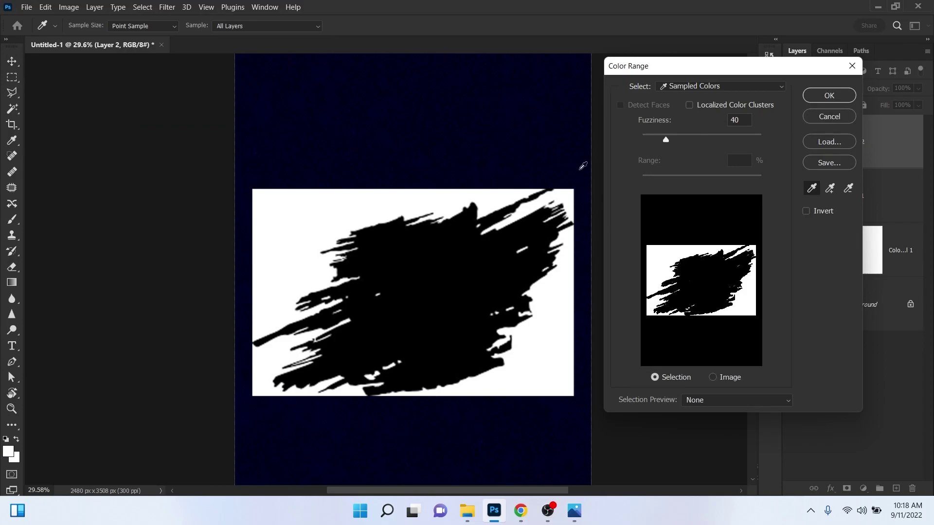
click(827, 96)
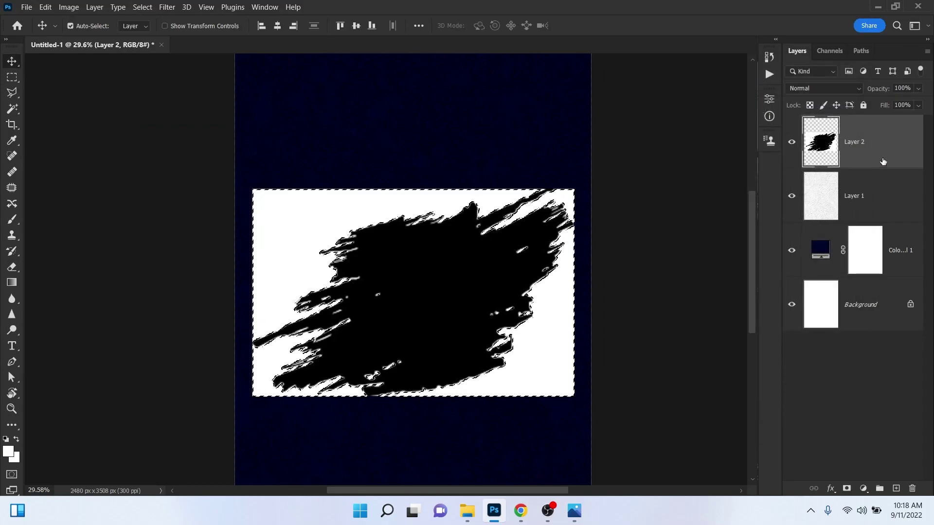
Clear the selected white area around the brush stroke and give the stroke layer a bright yellow Color Overlay
key(ctrl+d)
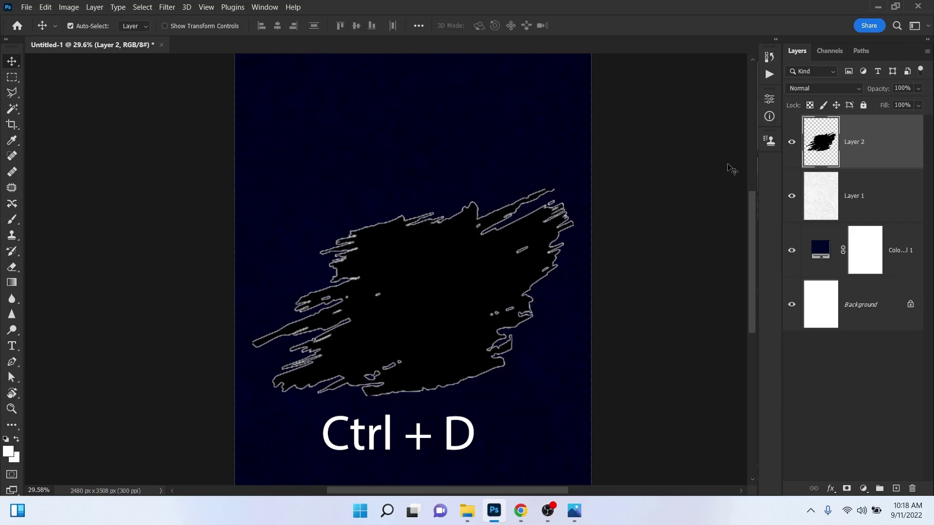
click(830, 489)
click(859, 445)
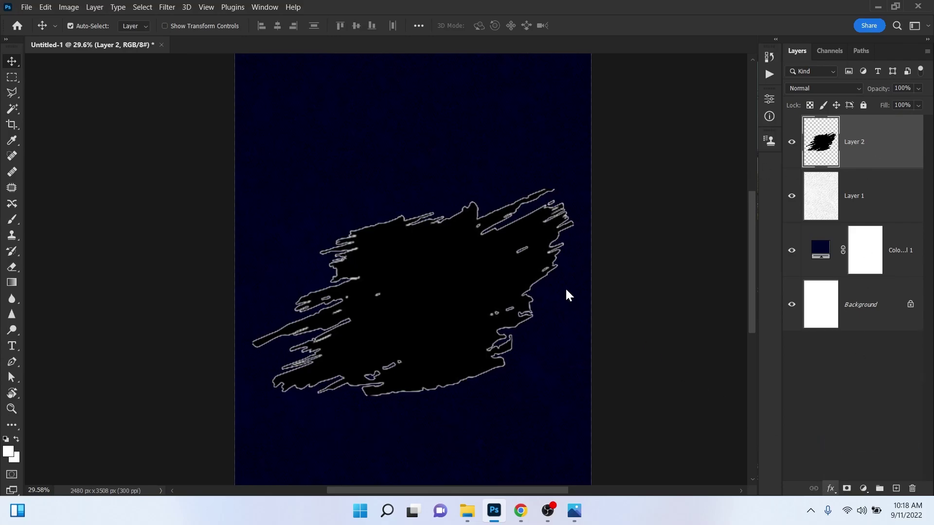
click(733, 208)
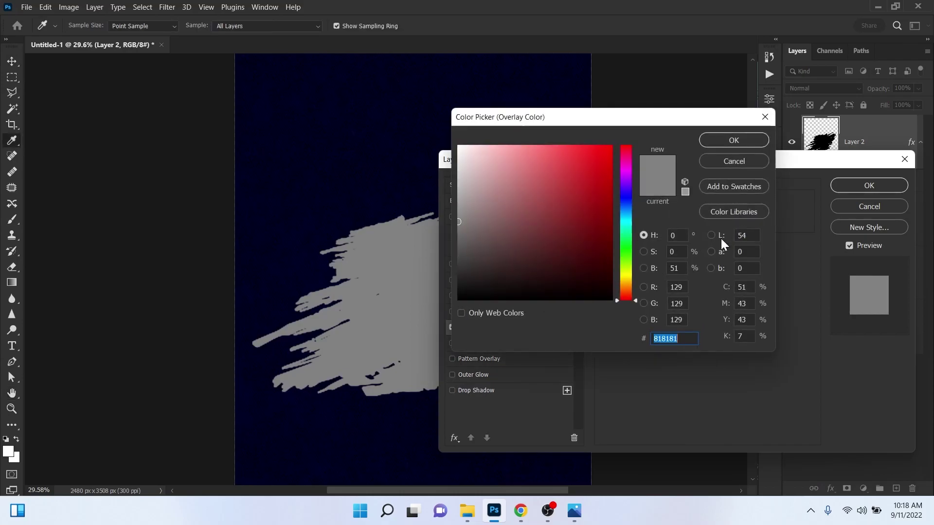
drag(628, 291, 626, 277)
drag(605, 234, 605, 128)
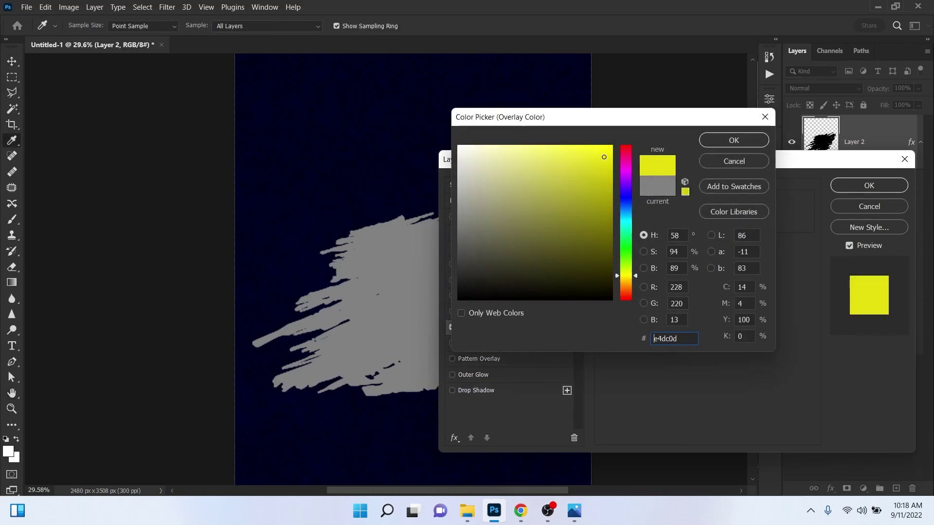
click(725, 141)
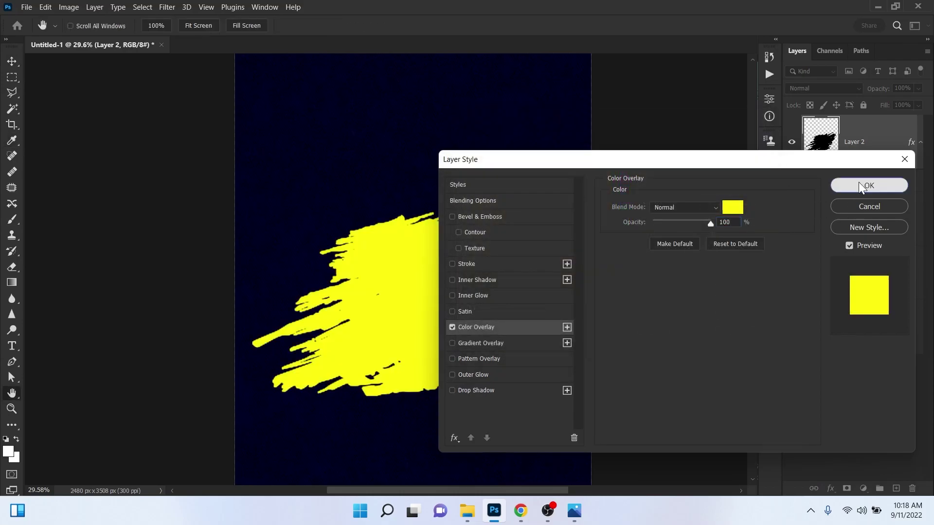
click(869, 185)
Enlarge the yellow brush stroke until it spans the full canvas width and sits in the upper two thirds
key(v)
scroll(476, 204, down, 2)
scroll(476, 205, down, 1)
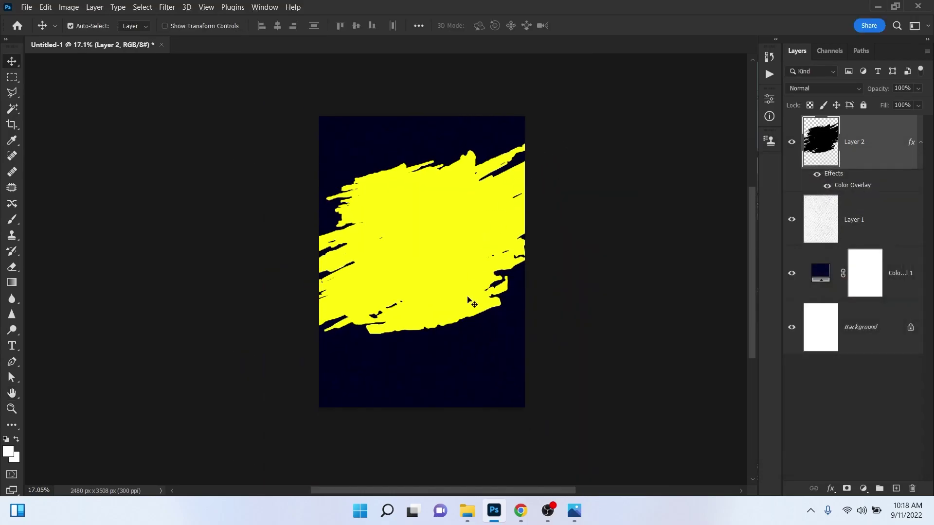
Place the photo of the singing guitarist from the Downloads folder above the brush stroke layer
click(467, 511)
click(50, 122)
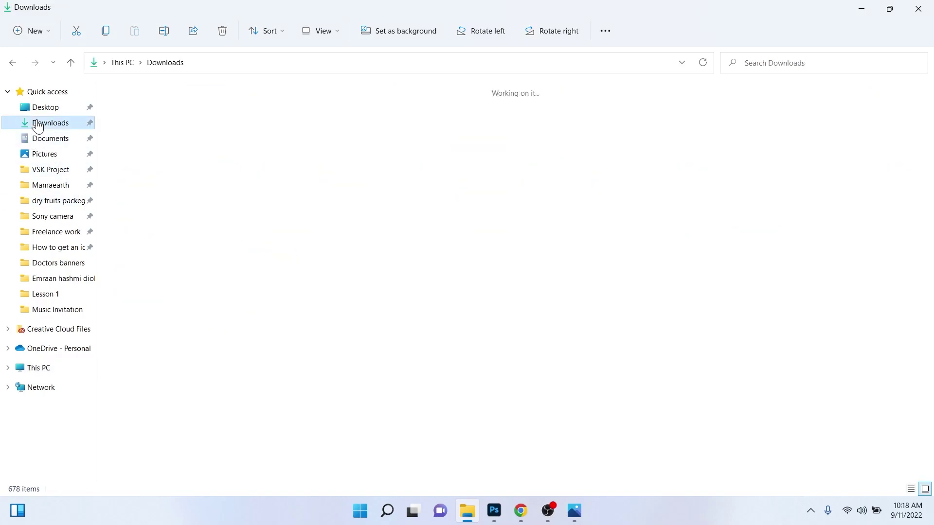
double_click(290, 232)
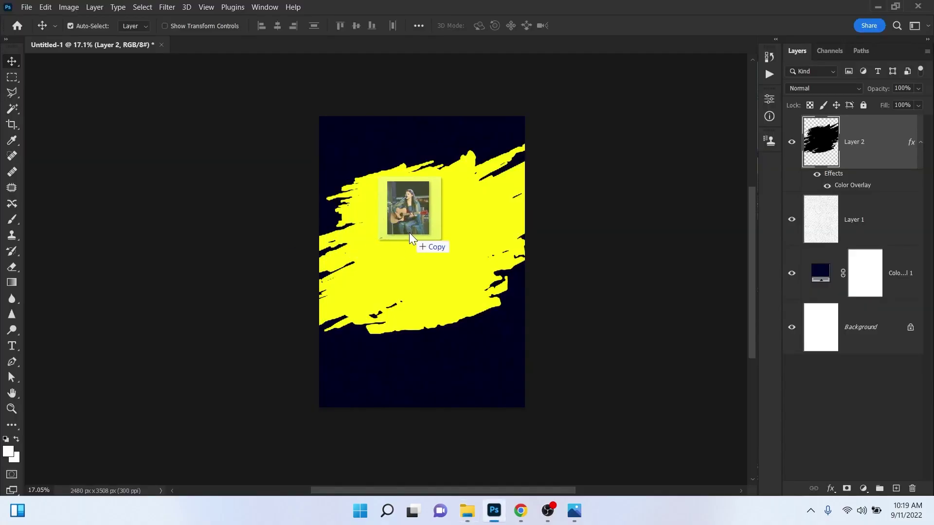
drag(409, 232, 428, 233)
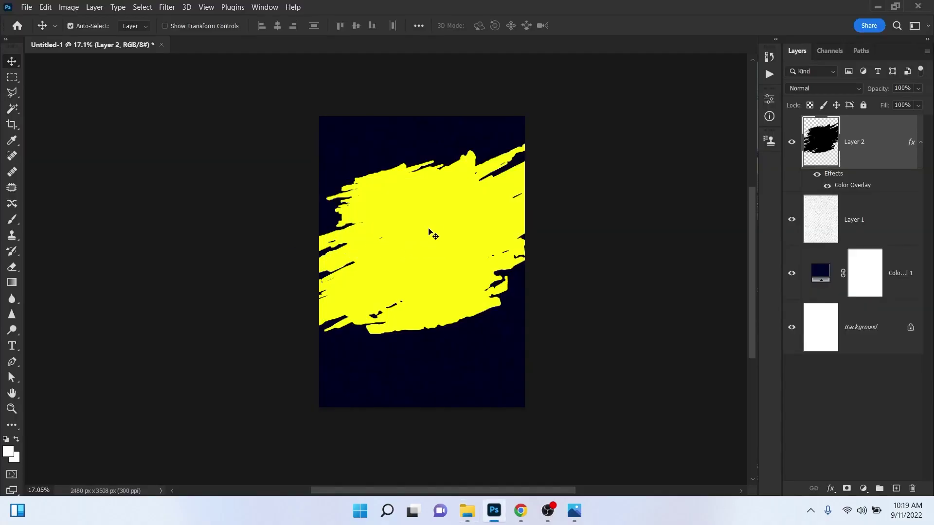
key(Return)
Add a layer mask to the guitarist photo and hide the image by painting the mask black with a large soft brush
scroll(479, 241, up, 3)
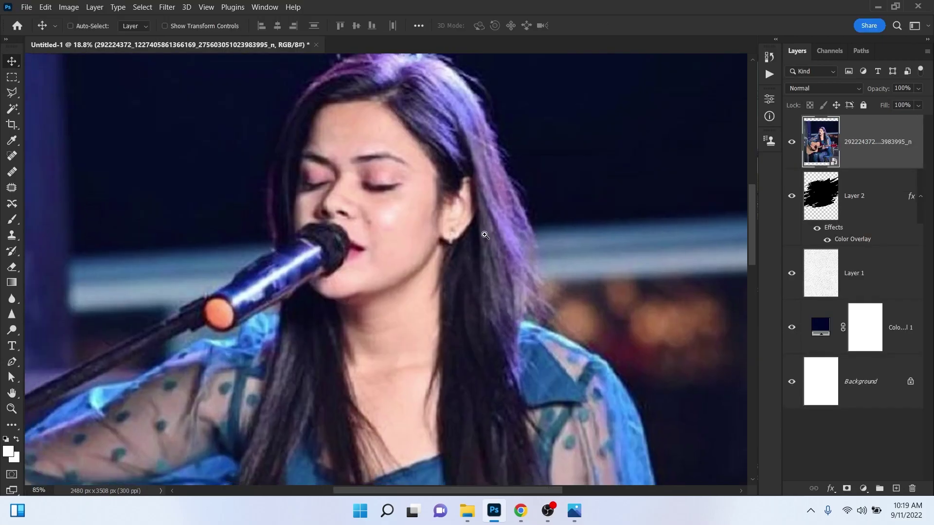
scroll(467, 242, down, 1)
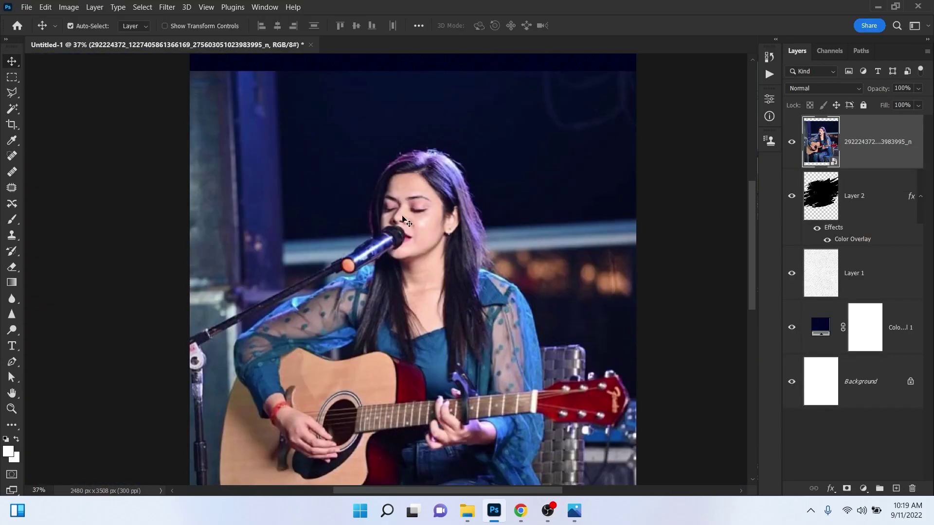
drag(395, 258, 382, 204)
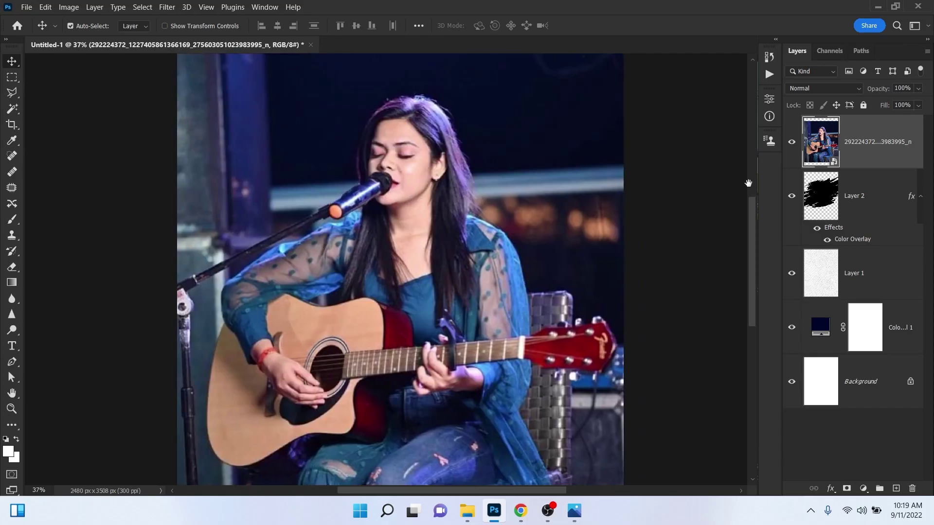
click(847, 488)
scroll(356, 233, down, 2)
key(b)
mouse_move(370, 190)
mouse_down()
mouse_move(367, 202)
mouse_move(358, 199)
mouse_up()
right_click(10, 219)
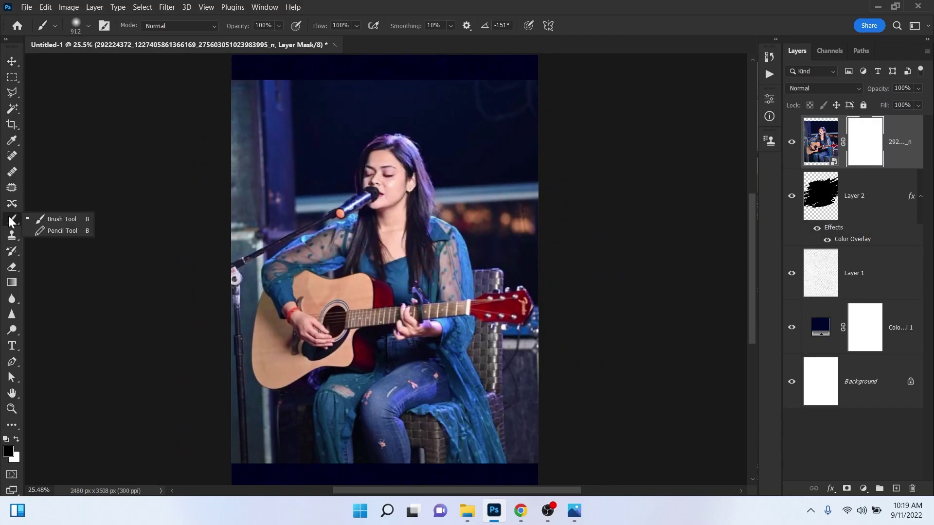
click(72, 217)
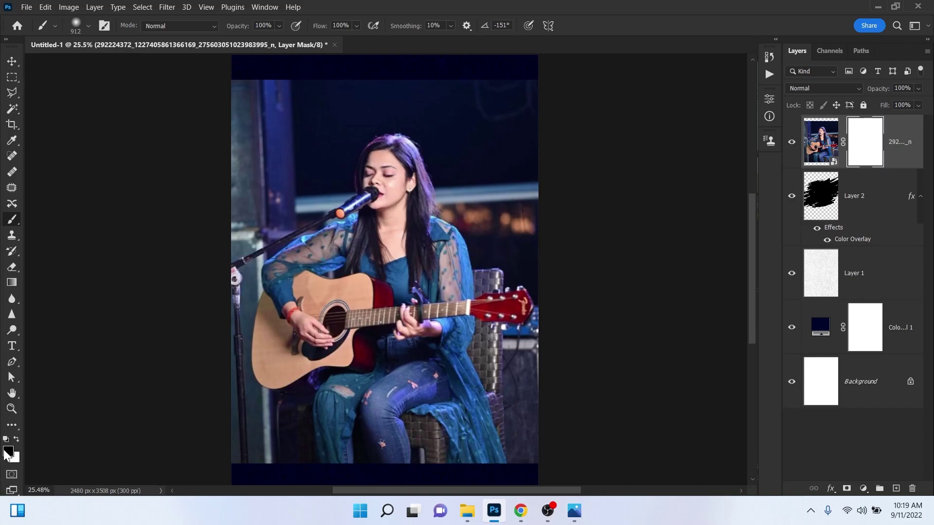
mouse_move(475, 156)
mouse_down()
mouse_move(350, 233)
mouse_move(327, 177)
mouse_move(410, 115)
mouse_move(524, 86)
mouse_move(551, 217)
mouse_move(194, 396)
mouse_move(498, 437)
mouse_move(403, 354)
mouse_move(562, 286)
mouse_move(250, 411)
mouse_move(250, 194)
mouse_move(177, 156)
mouse_up()
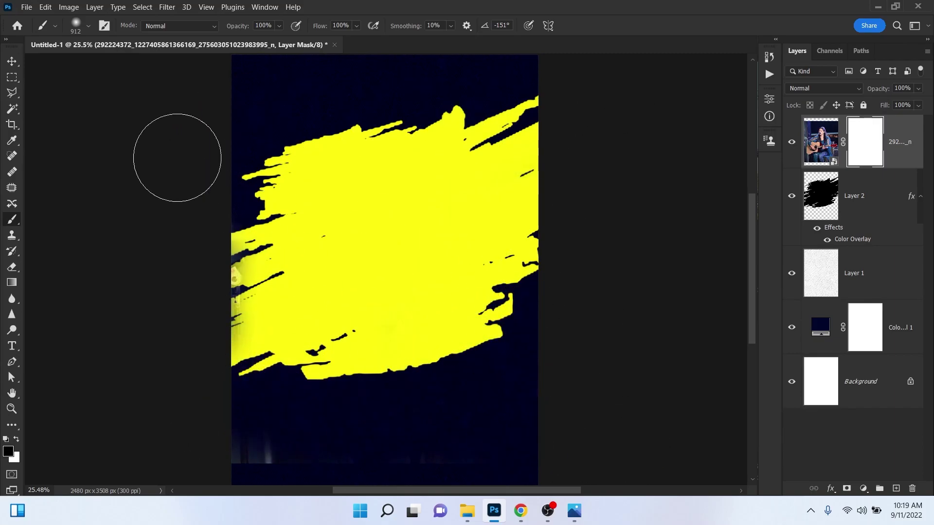
Paint white on the photo's mask to reveal the singer, her guitar and the microphone over the yellow stroke
click(17, 440)
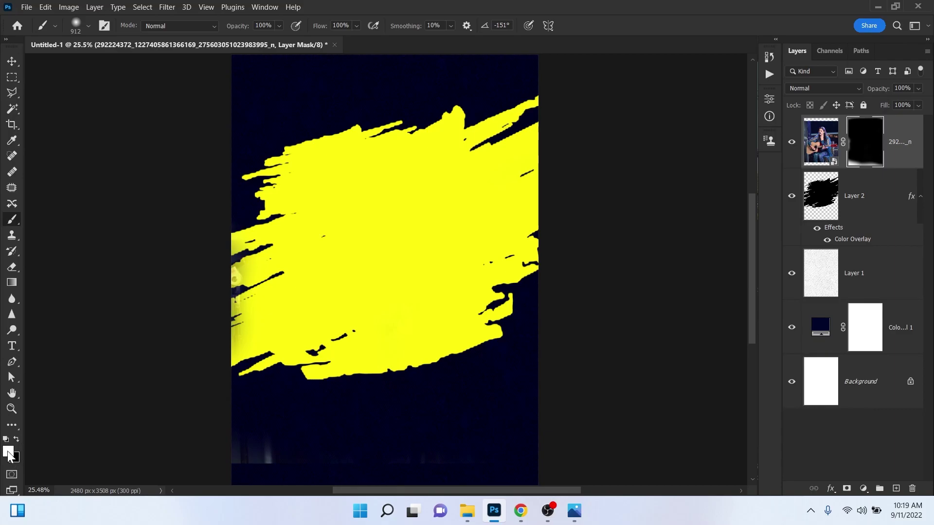
drag(430, 193, 389, 198)
mouse_move(428, 145)
mouse_down()
mouse_move(387, 134)
mouse_move(355, 167)
mouse_move(394, 188)
mouse_move(389, 222)
mouse_move(372, 209)
mouse_up()
scroll(372, 190, up, 2)
mouse_move(376, 158)
mouse_down()
mouse_move(294, 305)
mouse_move(356, 262)
mouse_move(253, 280)
mouse_move(192, 328)
mouse_move(222, 364)
mouse_move(291, 378)
mouse_move(355, 359)
mouse_move(318, 409)
mouse_move(240, 415)
mouse_move(239, 433)
mouse_move(205, 432)
mouse_move(337, 447)
mouse_move(419, 415)
mouse_move(457, 433)
mouse_move(528, 406)
mouse_move(543, 383)
mouse_move(444, 371)
mouse_move(437, 355)
mouse_move(540, 438)
mouse_move(527, 356)
mouse_move(460, 229)
mouse_move(259, 245)
mouse_move(243, 291)
mouse_move(248, 321)
mouse_up()
Move the masked guitarist photo up so the singer's head rises above the yellow stroke
scroll(389, 267, down, 5)
key(v)
drag(457, 282, 456, 303)
scroll(438, 282, up, 3)
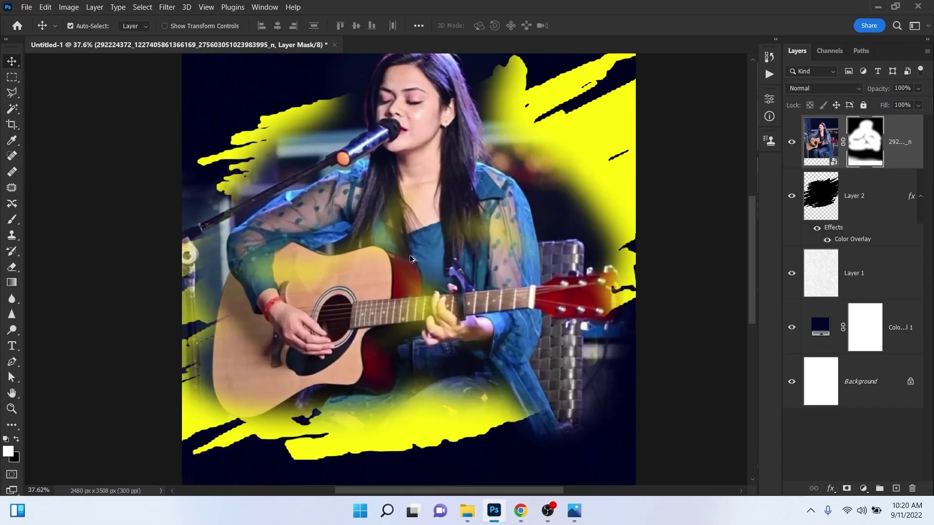
Refine the mask with a smaller brush, hiding the photo background between the yellow stroke, the singer's face and the microphone
key(b)
drag(340, 169, 302, 164)
scroll(322, 151, up, 5)
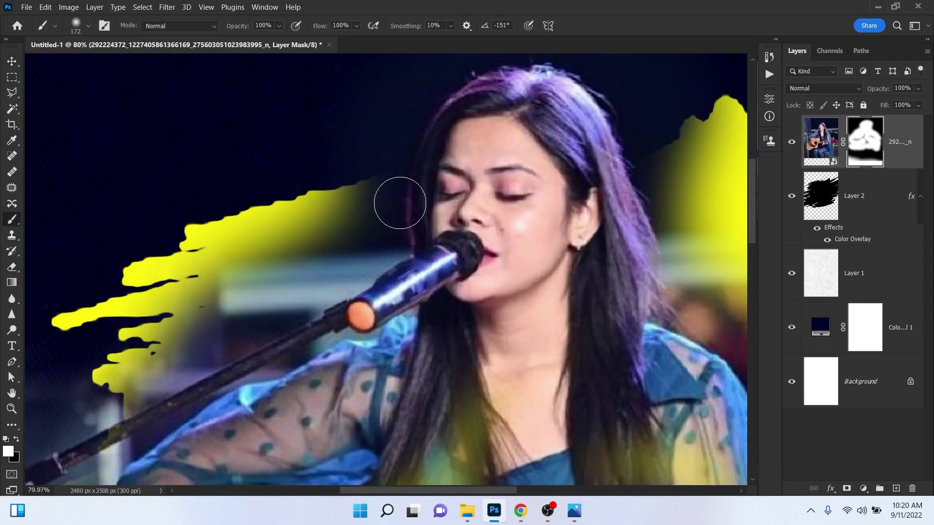
mouse_move(400, 203)
mouse_down()
mouse_move(389, 203)
mouse_move(448, 200)
mouse_up()
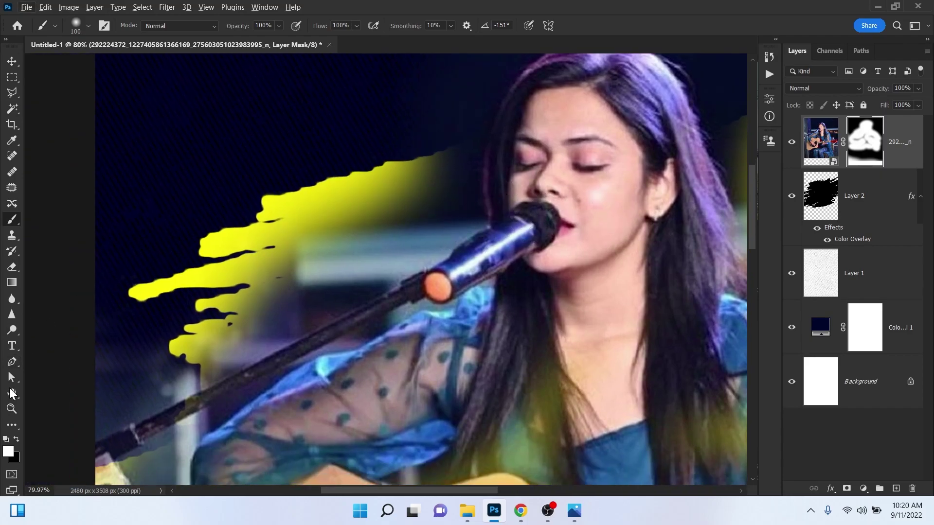
drag(474, 217, 464, 217)
mouse_move(474, 186)
mouse_down()
mouse_move(453, 194)
mouse_move(462, 195)
mouse_up()
mouse_move(411, 171)
mouse_down()
mouse_move(438, 183)
mouse_move(405, 204)
mouse_up()
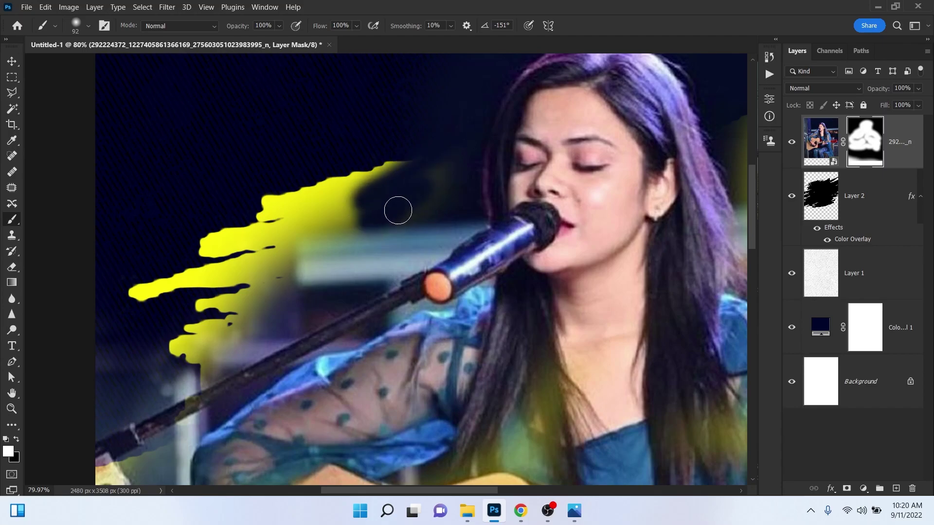
scroll(452, 207, up, 5)
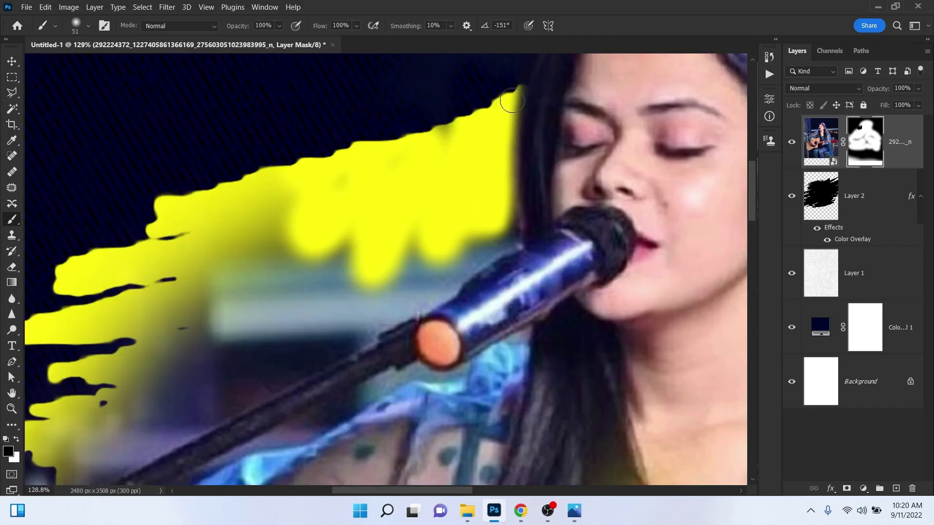
Paint the mask black to remove the background beside the singer's sleeve at the lower end of the microphone stand
key(bracketright)
key(bracketright)
scroll(269, 305, up, 4)
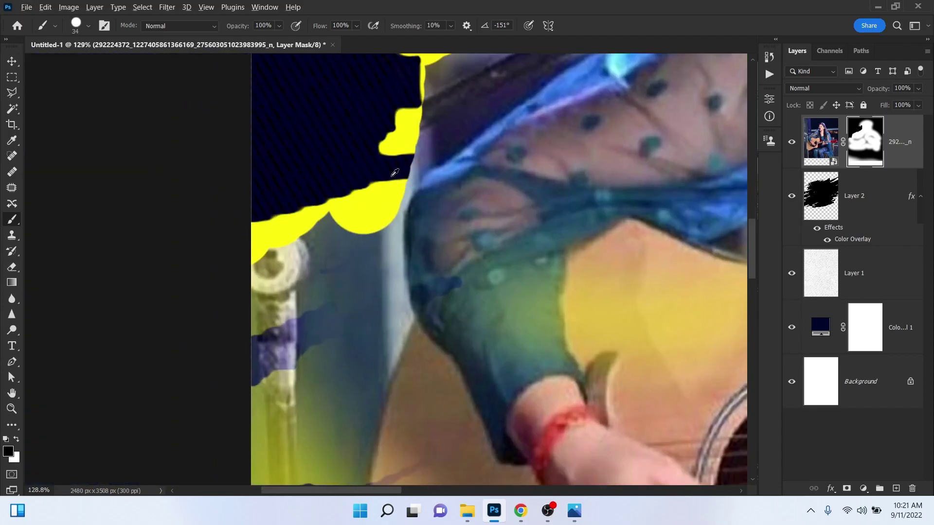
key(bracketleft)
key(bracketleft)
key(bracketleft)
drag(428, 275, 296, 309)
Mask out the background along the outer edge of the guitar body down to its lower curve
scroll(413, 179, down, 8)
scroll(413, 180, left, 4)
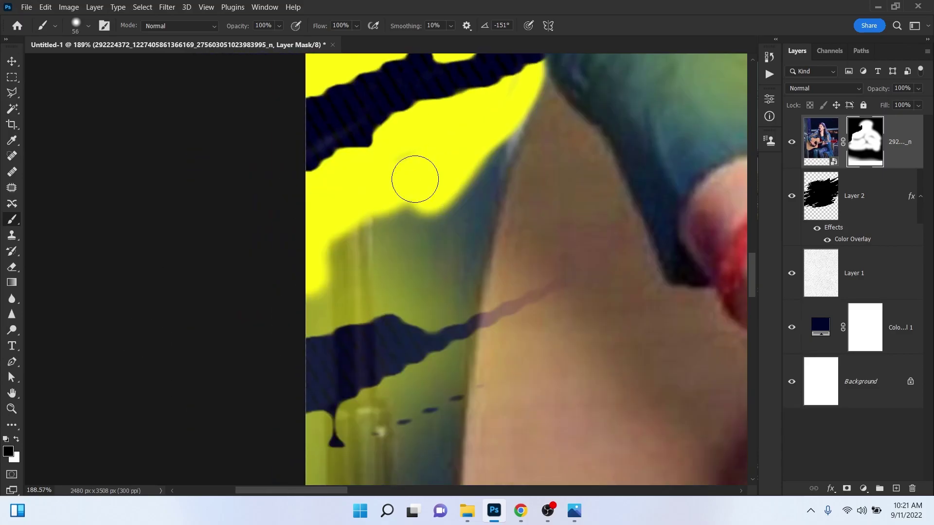
key(bracketleft)
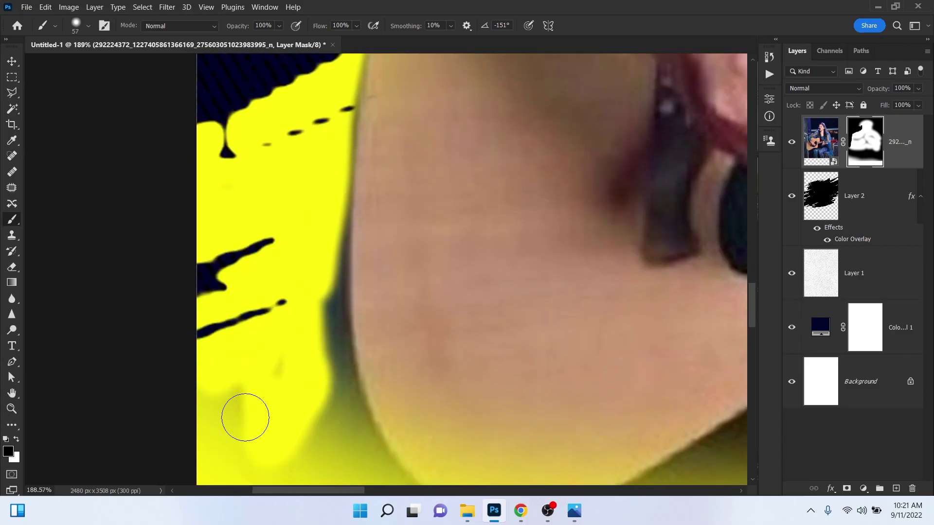
scroll(260, 390, down, 3)
mouse_move(83, 230)
mouse_down()
mouse_move(74, 207)
mouse_move(87, 292)
mouse_move(119, 203)
mouse_up()
scroll(154, 177, up, 2)
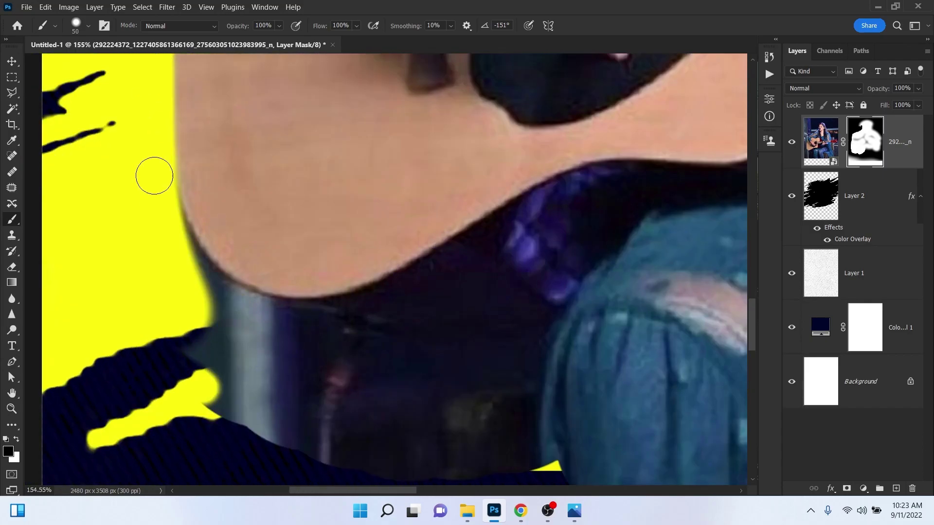
Paint the mask black below the guitar body to hide the dark background above the singer's jeans
drag(209, 321, 370, 362)
scroll(255, 319, down, 3)
scroll(254, 319, up, 2)
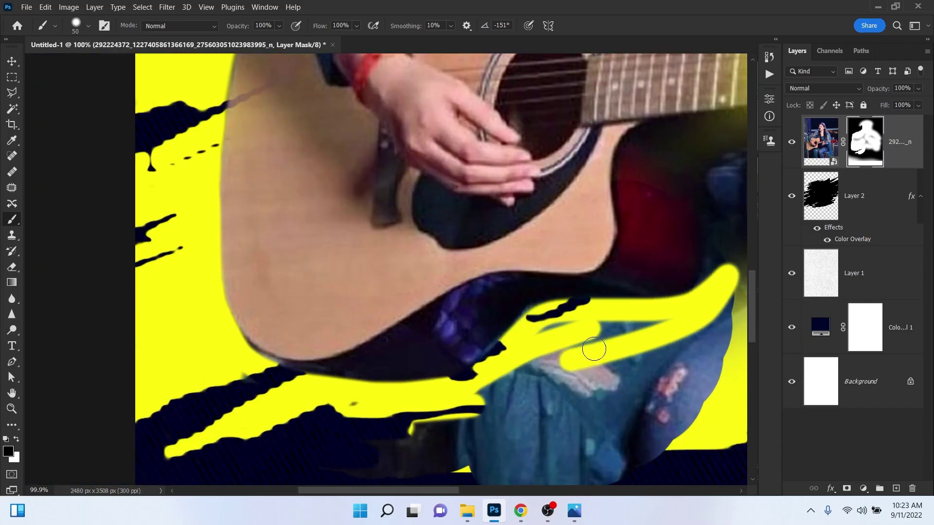
scroll(443, 316, down, 2)
Enlarge the brush and mask out the background around the guitar headstock, the woven chair back and the nearby shoulder
key(bracketright)
key(bracketright)
key(bracketright)
key(bracketright)
key(bracketright)
scroll(444, 316, up, 3)
scroll(438, 390, down, 1)
mouse_move(515, 350)
mouse_down()
mouse_move(511, 319)
mouse_move(480, 321)
mouse_up()
mouse_move(385, 455)
mouse_down()
mouse_move(453, 334)
mouse_move(599, 378)
mouse_move(517, 226)
mouse_up()
drag(516, 226, 550, 323)
scroll(520, 331, up, 3)
mouse_move(413, 414)
mouse_down()
mouse_move(422, 159)
mouse_move(428, 332)
mouse_move(427, 245)
mouse_move(399, 274)
mouse_move(313, 177)
mouse_up()
scroll(497, 106, down, 4)
scroll(548, 417, up, 2)
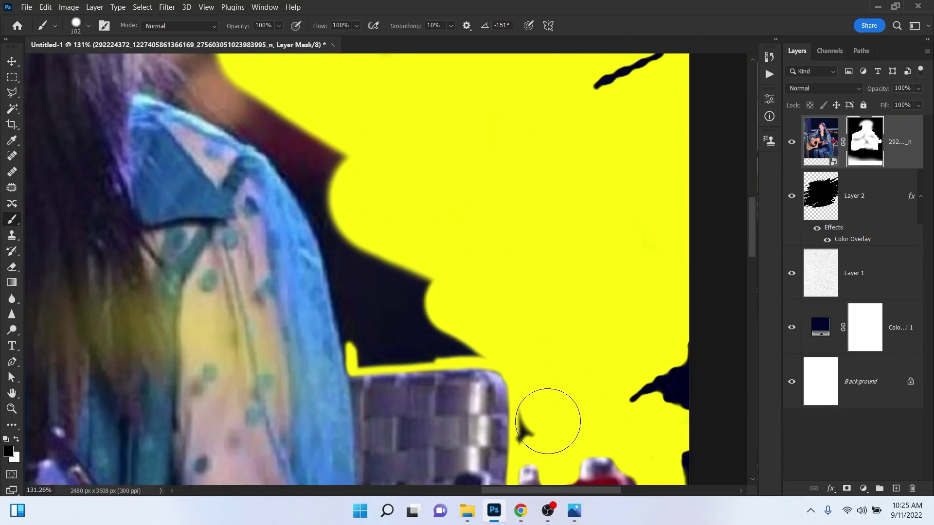
Mask out the remaining background tightly along the singer's jacket shoulder up to her hair
scroll(448, 381, left, 3)
scroll(521, 292, down, 5)
scroll(517, 317, up, 4)
drag(517, 317, 448, 202)
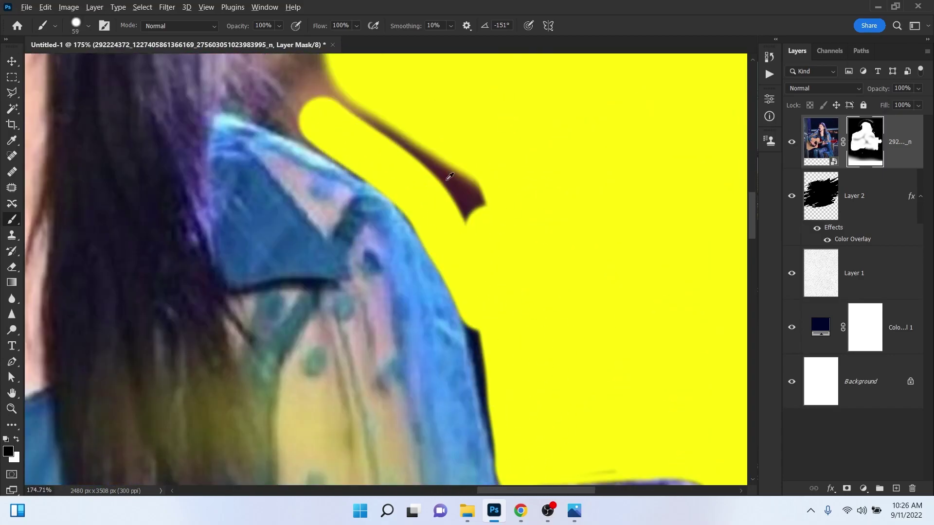
scroll(477, 297, up, 2)
scroll(475, 327, up, 5)
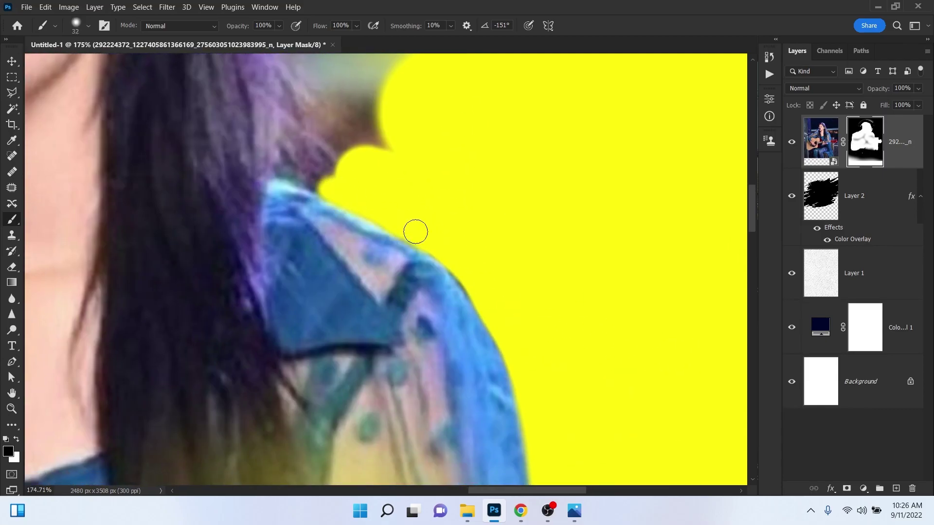
Clean up the mask along the singer's long hair and around the top of her head
scroll(517, 156, down, 3)
drag(521, 328, 509, 333)
scroll(538, 242, up, 3)
scroll(539, 242, left, 3)
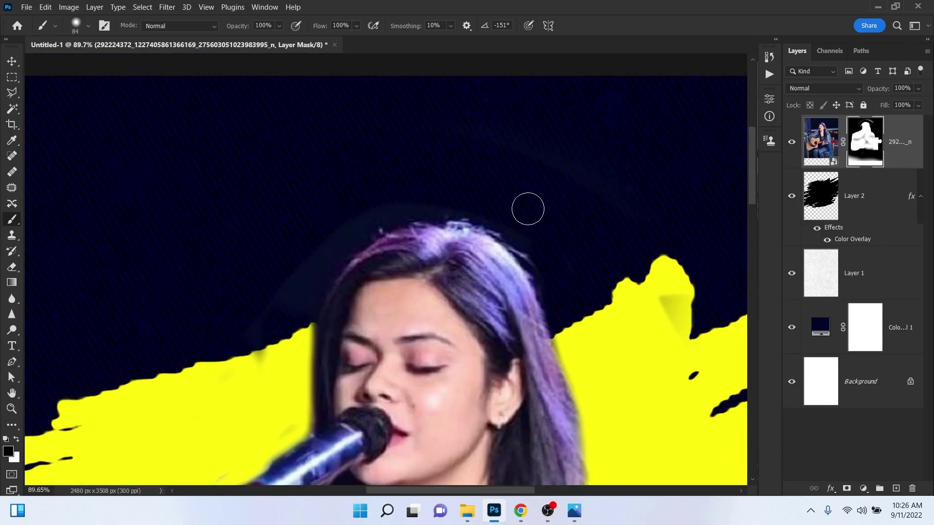
scroll(428, 335, down, 3)
scroll(476, 330, left, 5)
key(bracketleft)
key(bracketleft)
scroll(539, 172, up, 4)
drag(538, 173, 555, 229)
Switch to white and paint the mask to restore the faded parts of the singer's hair, clothes and guitar
key(x)
scroll(515, 292, down, 5)
drag(503, 349, 506, 342)
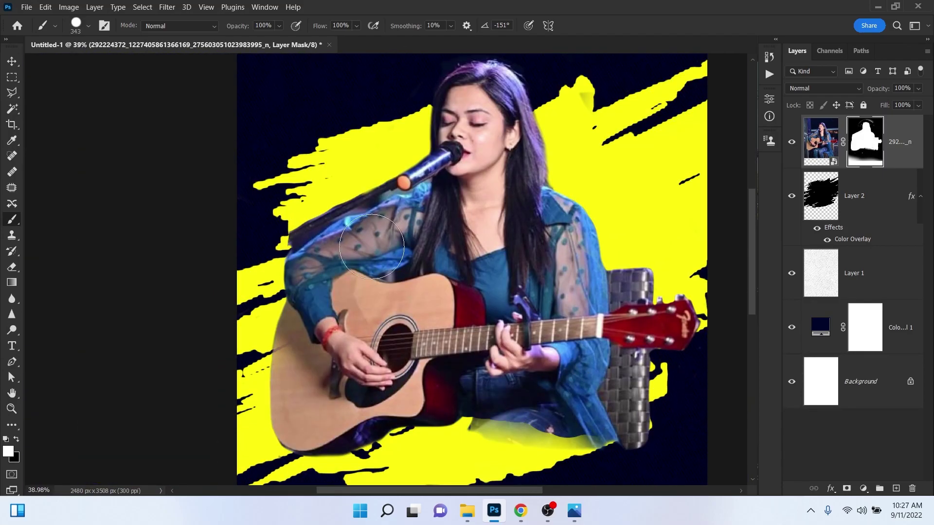
Outline the microphone stand with the Polygonal Lasso up to the microphone's orange end, and invert the selection
scroll(321, 311, up, 5)
key(l)
click(597, 167)
click(566, 186)
click(558, 171)
click(90, 418)
click(71, 424)
click(84, 384)
click(99, 382)
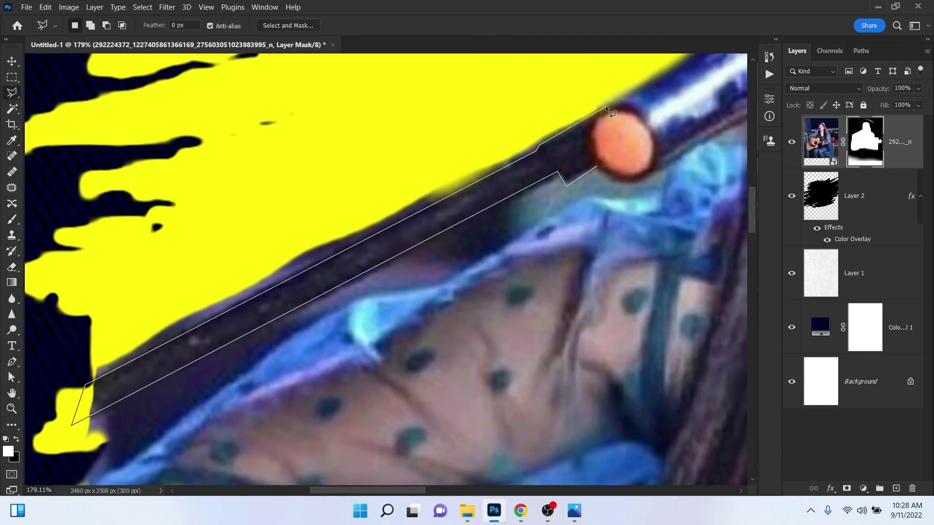
scroll(374, 316, down, 2)
click(143, 7)
click(195, 53)
Paint the mask black outside the stand to hide the background around its upper section and below the microphone
scroll(389, 267, up, 3)
key(b)
key(x)
drag(399, 328, 470, 274)
scroll(471, 274, up, 3)
alt+right_click(521, 313)
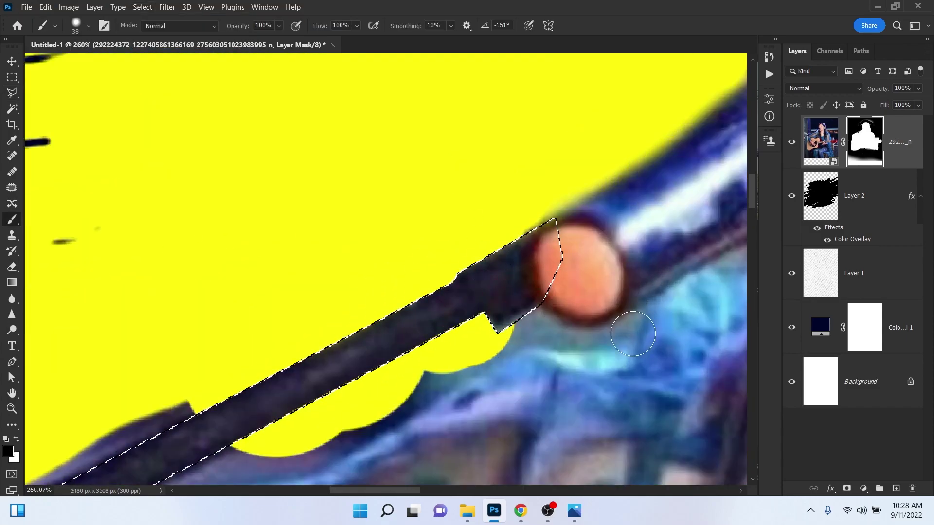
scroll(520, 312, up, 3)
mouse_move(584, 219)
mouse_down()
mouse_move(517, 271)
mouse_move(537, 328)
mouse_up()
Paint the mask black along both sides of the lower microphone stand, clear the selection, and soften the stand's lower end
scroll(538, 329, down, 10)
scroll(538, 329, left, 10)
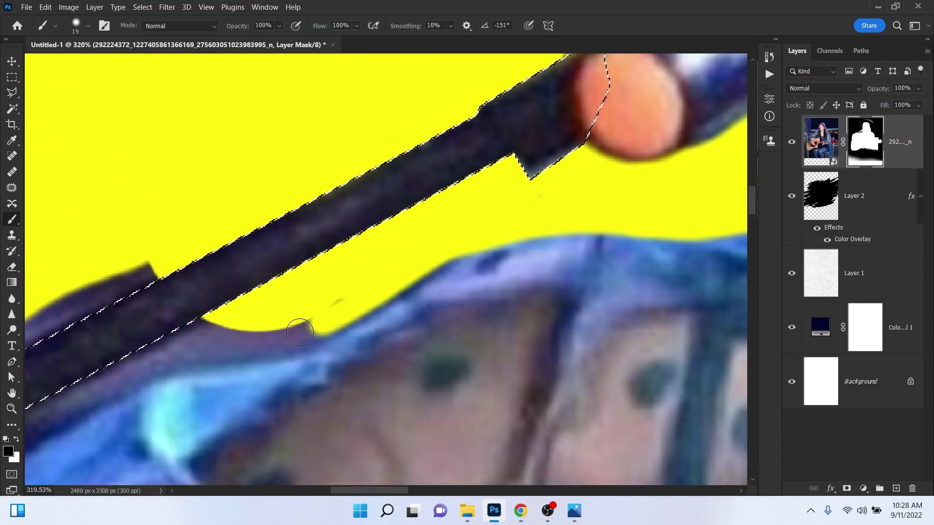
scroll(505, 220, up, 6)
scroll(504, 220, right, 6)
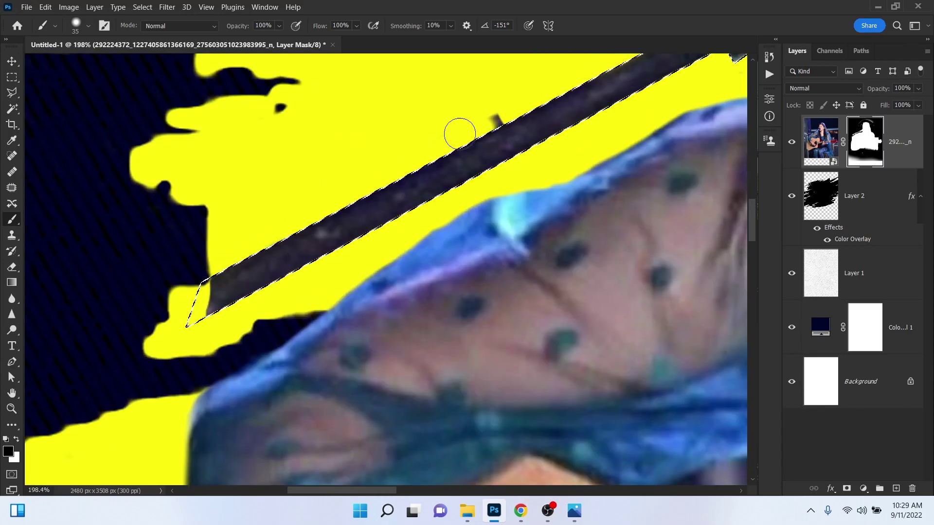
alt+right_click(619, 150)
scroll(619, 151, down, 4)
scroll(245, 305, up, 2)
scroll(245, 305, up, 3)
alt+right_click(506, 302)
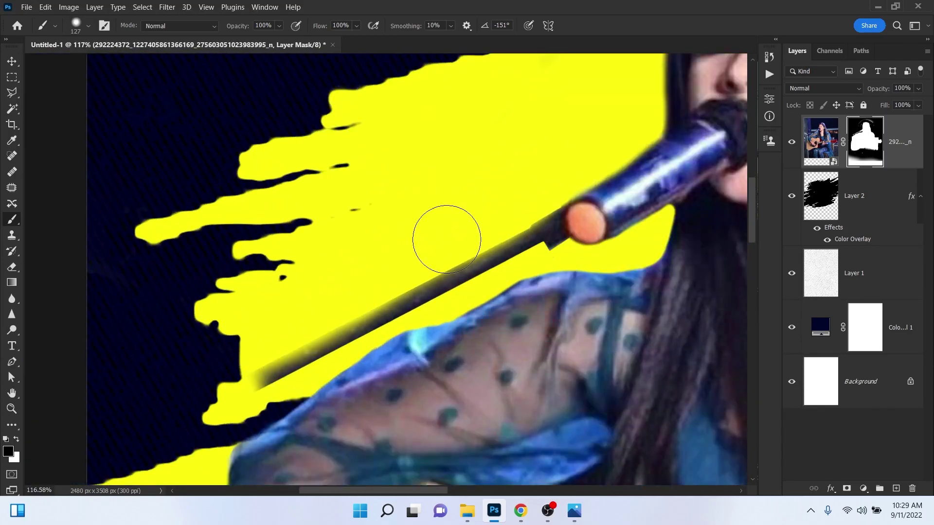
alt+right_click(156, 323)
scroll(446, 219, down, 6)
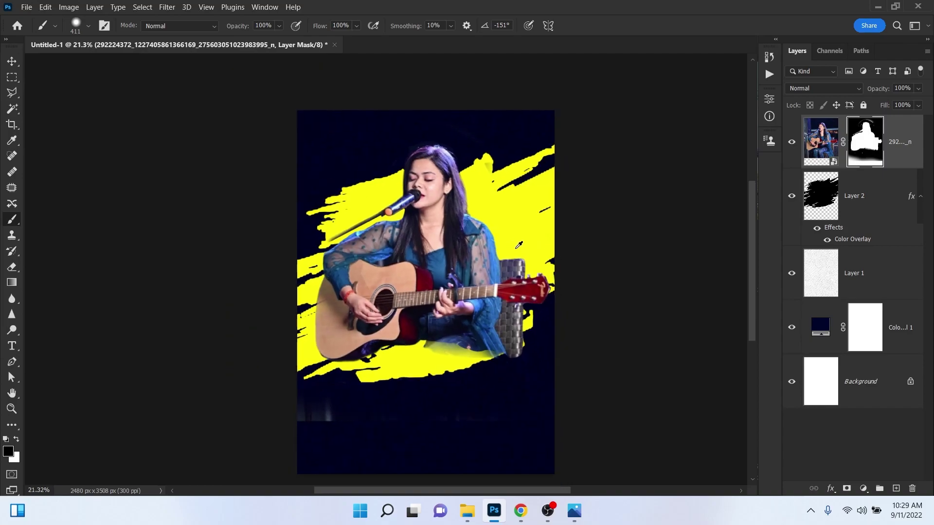
Add the white centred text "UNPLUGGED" in Oswald Bold on the dark area below the guitarist
scroll(363, 311, up, 1)
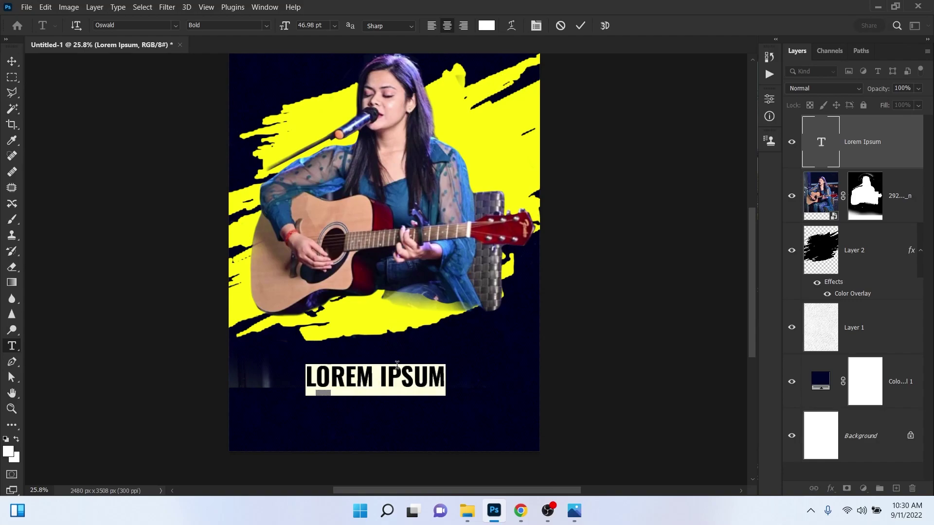
text(UNPLUGGED)
click(580, 26)
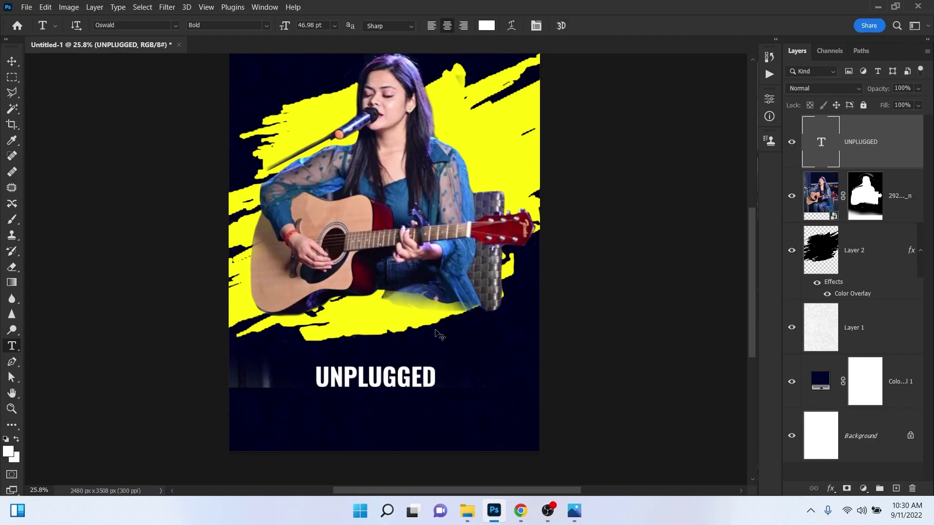
Enlarge the UNPLUGGED text to most of the flyer's width and place it over the brush stroke's lower edge
key(ctrl+t)
drag(432, 398, 482, 350)
key(Return)
scroll(410, 316, up, 2)
key(v)
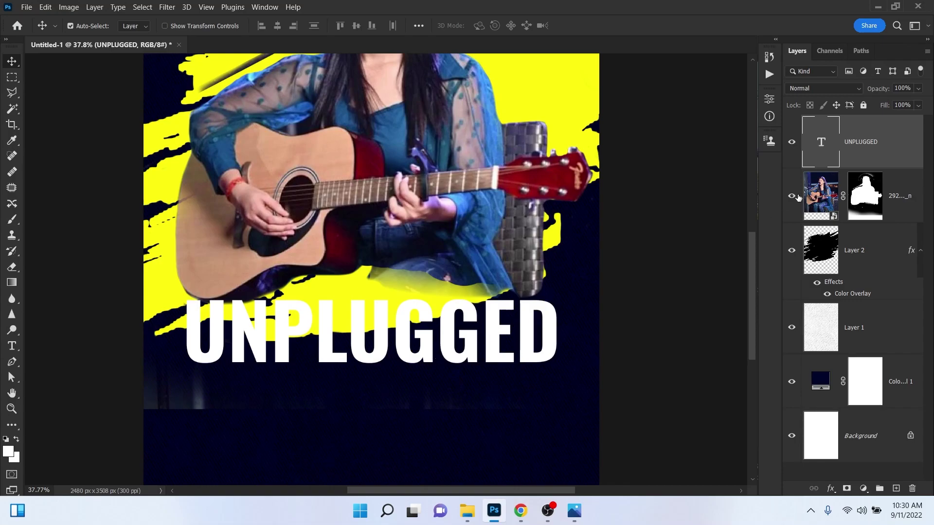
Add a Gradient Overlay to the UNPLUGGED text using the basic Black, White preset
click(837, 485)
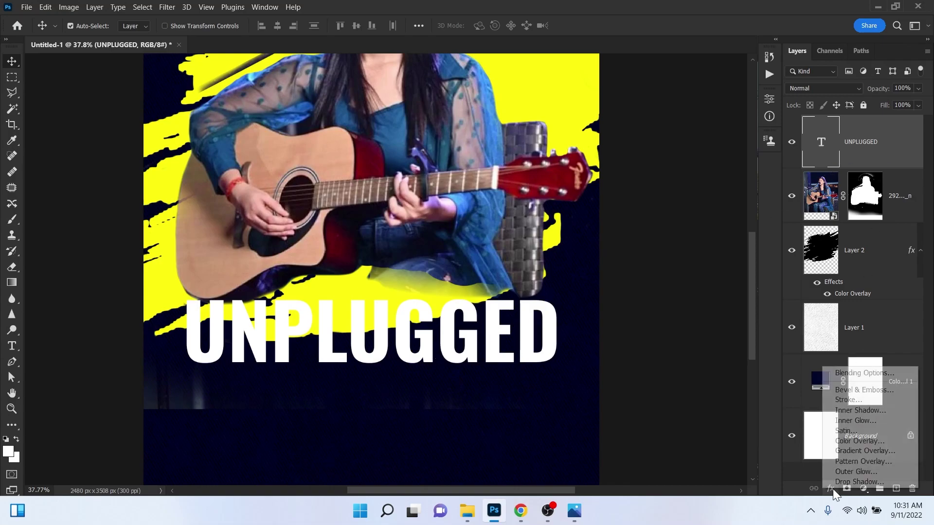
click(851, 451)
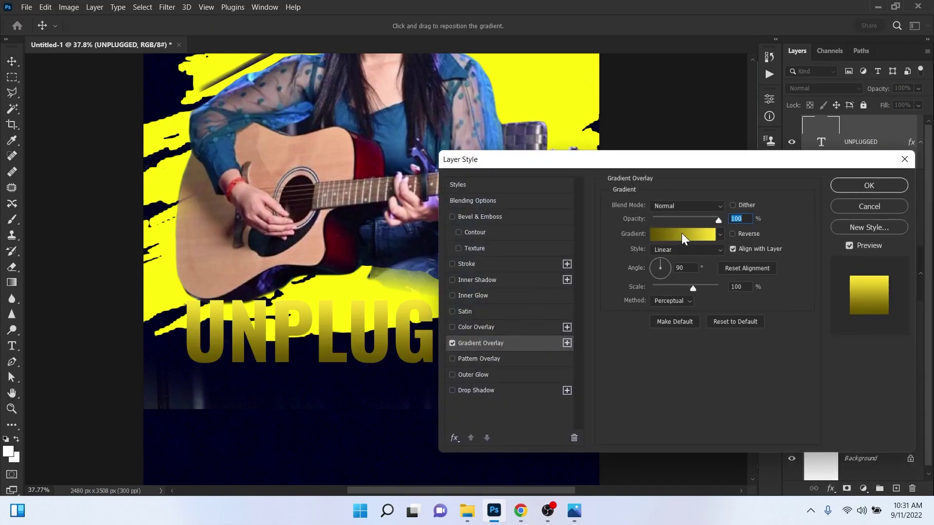
click(682, 235)
click(604, 126)
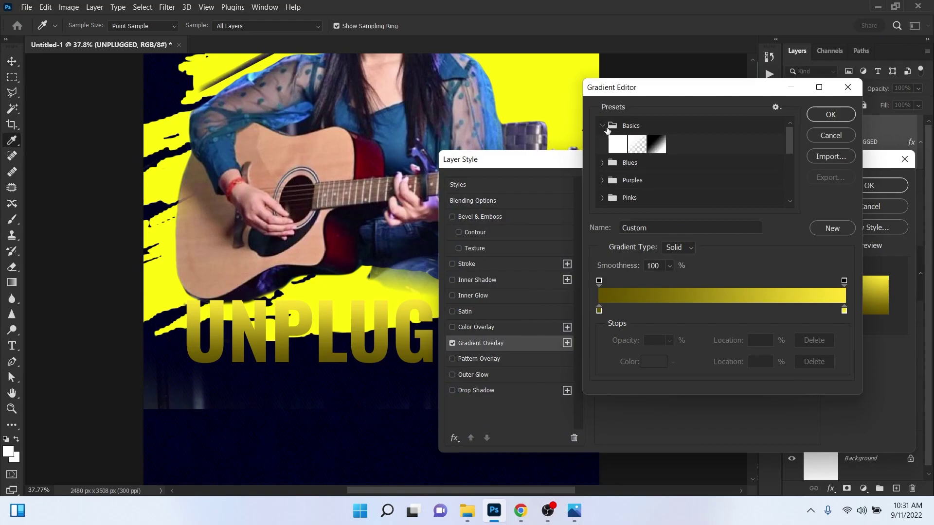
click(658, 146)
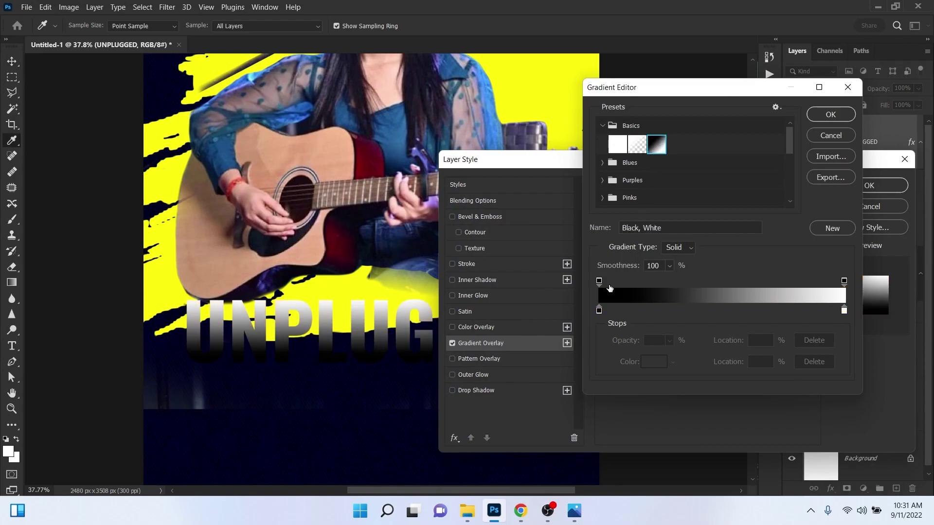
Change the gradient's black stop to the dark grey 484848
click(599, 311)
click(653, 362)
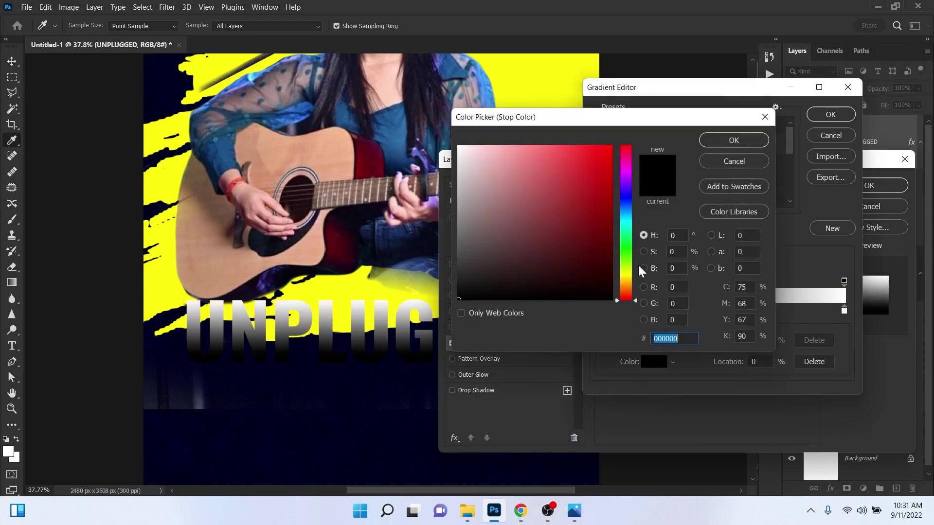
drag(485, 255, 438, 255)
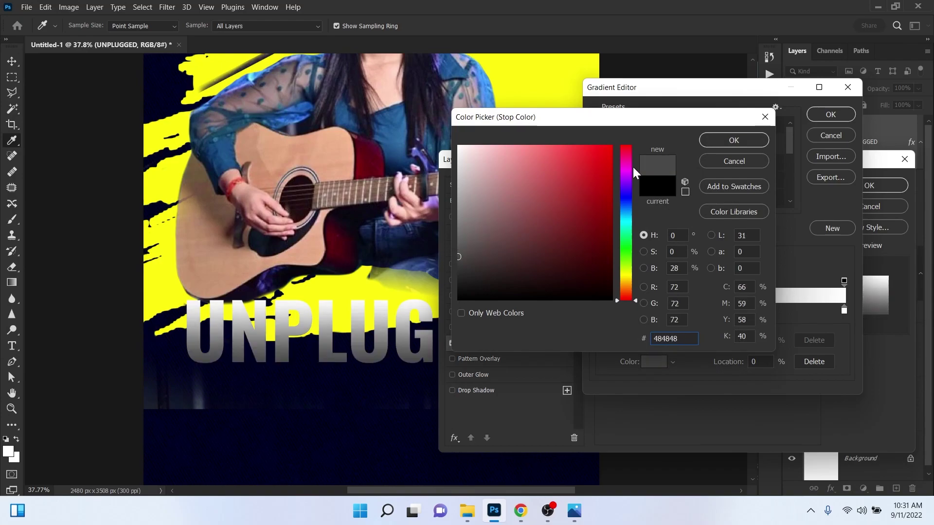
click(734, 140)
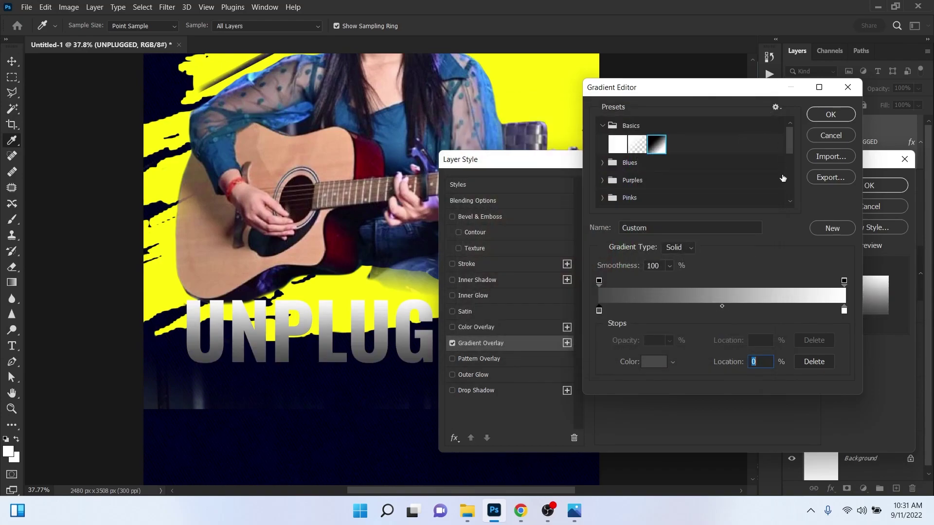
Accept the edited gradient and set the Gradient Overlay scale to 84%
click(829, 115)
drag(693, 288, 668, 288)
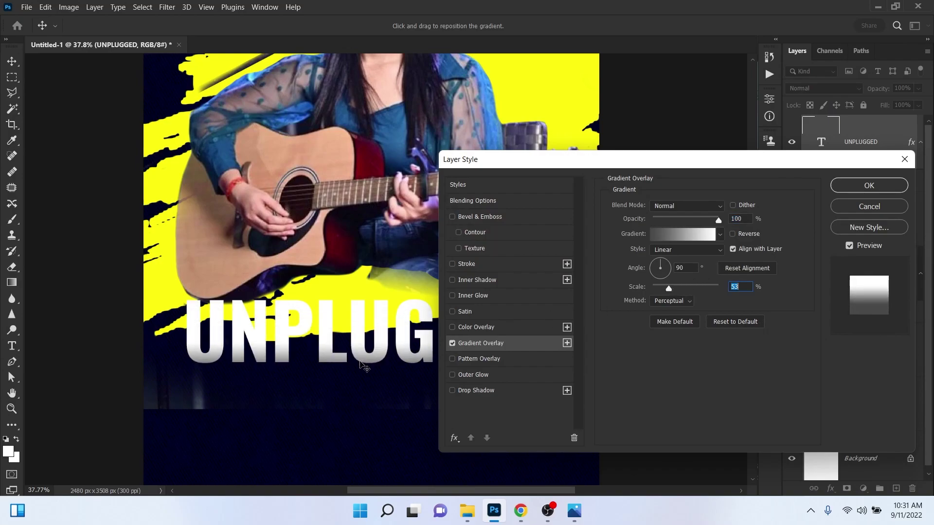
drag(674, 287, 684, 288)
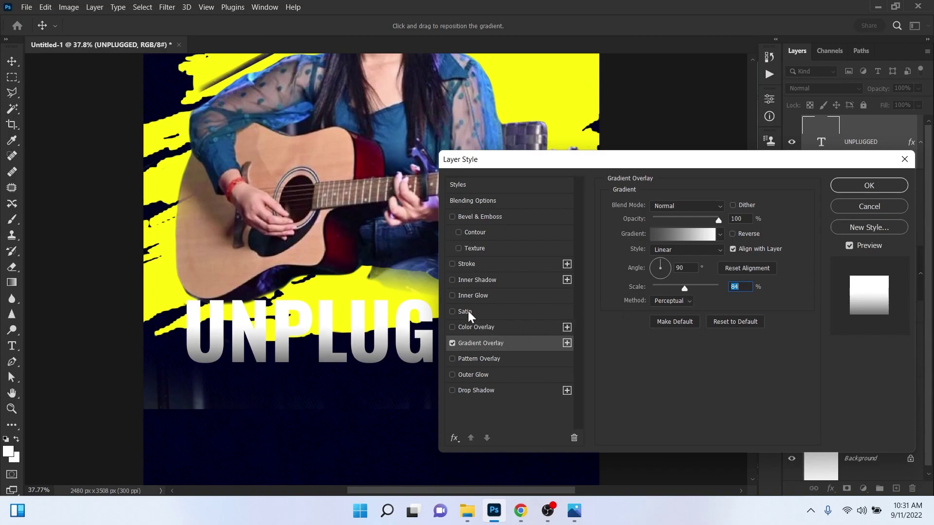
Add a white (ffffff) 5 px inside stroke to the UNPLUGGED text
click(467, 265)
click(638, 293)
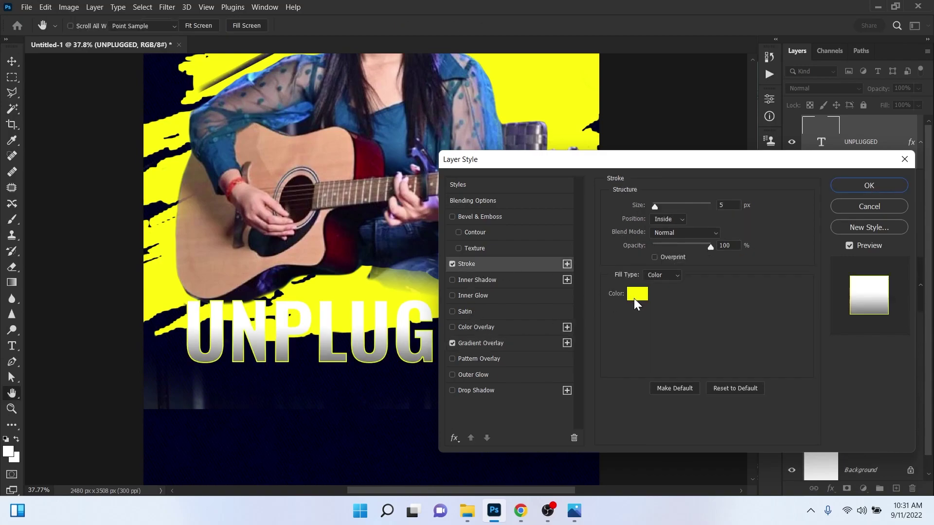
drag(501, 192, 446, 137)
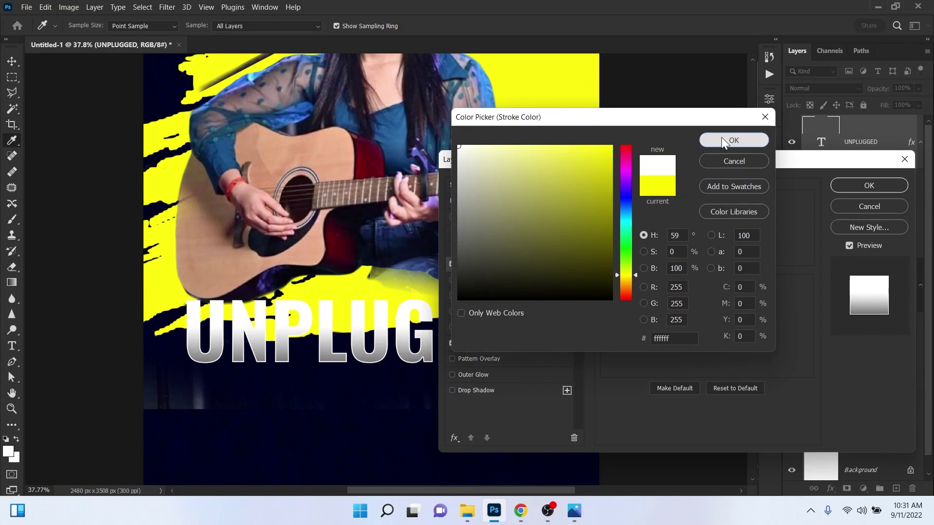
click(722, 138)
mouse_move(658, 166)
mouse_down()
mouse_move(777, 271)
mouse_move(638, 414)
mouse_move(671, 156)
mouse_up()
Lighten the overlay gradient's dark stop to grey 777777 and apply the layer style
click(495, 334)
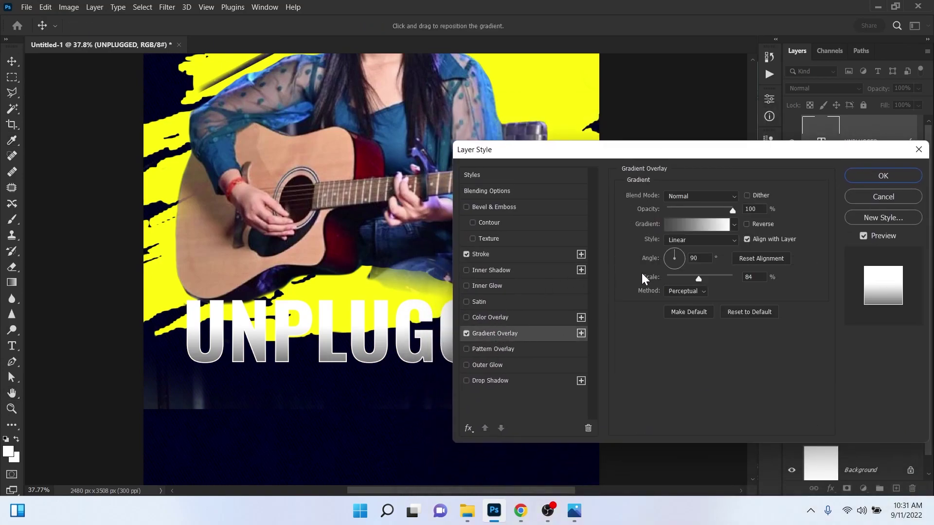
click(688, 225)
click(599, 310)
click(648, 361)
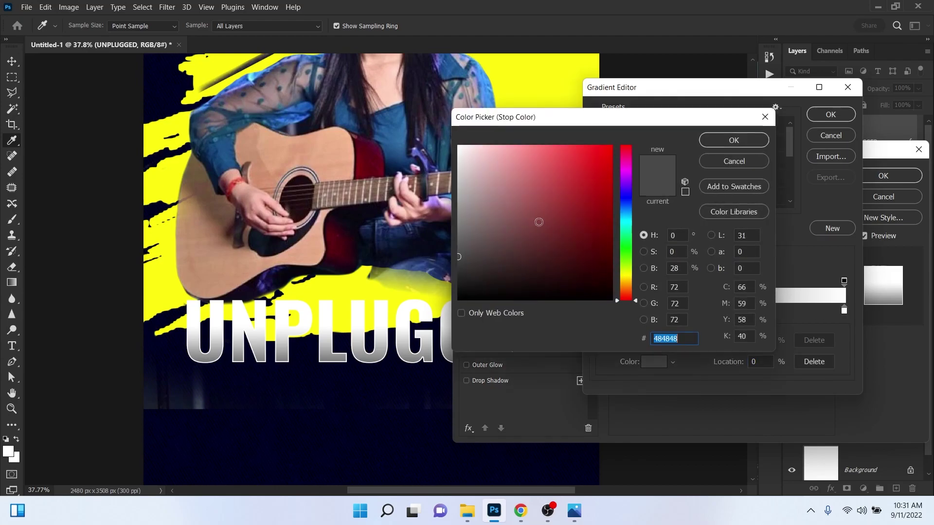
click(459, 229)
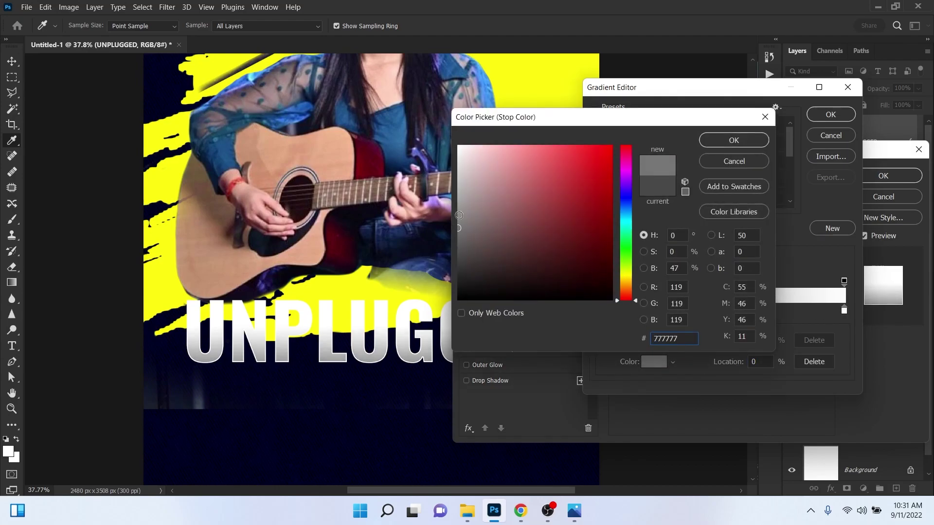
click(734, 141)
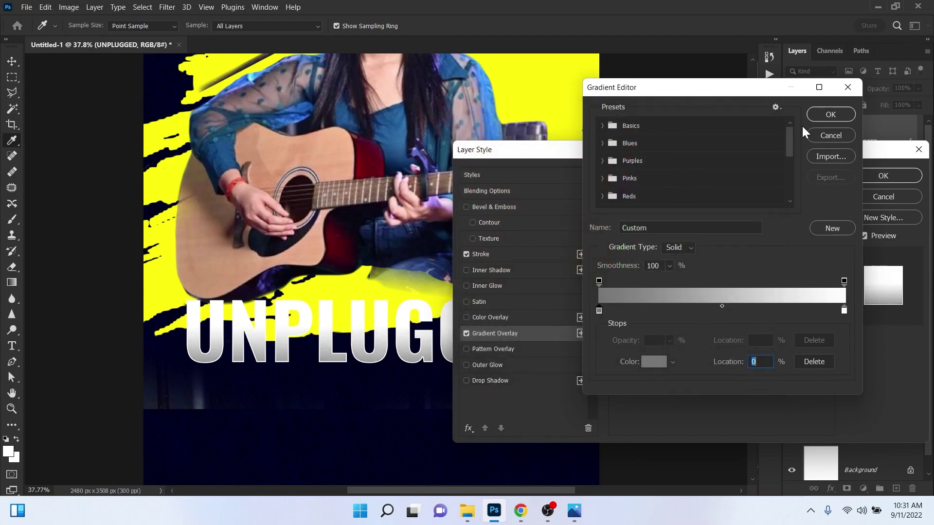
click(829, 114)
click(884, 176)
Move the UNPLUGGED text slightly up and centre it horizontally on the canvas
drag(469, 345, 470, 340)
key(ctrl+a)
key(v)
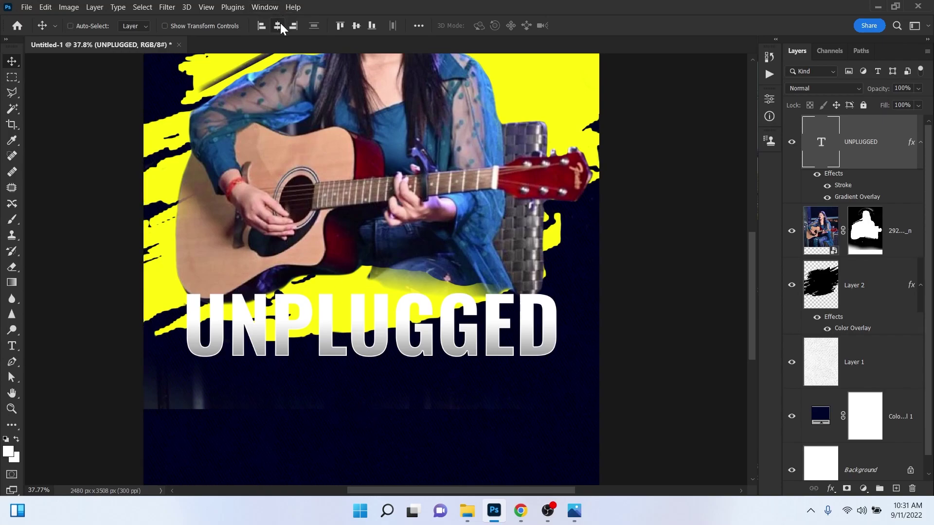
drag(388, 357, 406, 320)
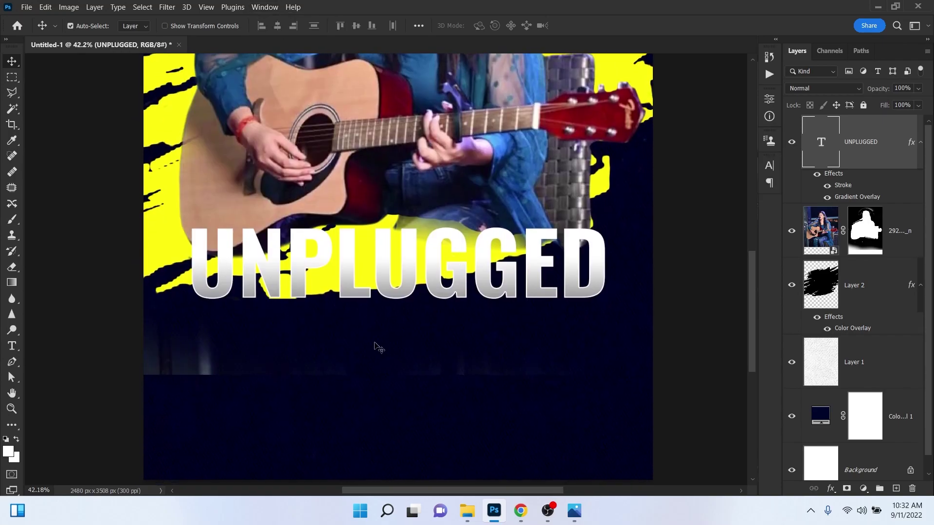
Add the text "NIGHT" below UNPLUGGED and set its font to Cortado
key(t)
click(380, 369)
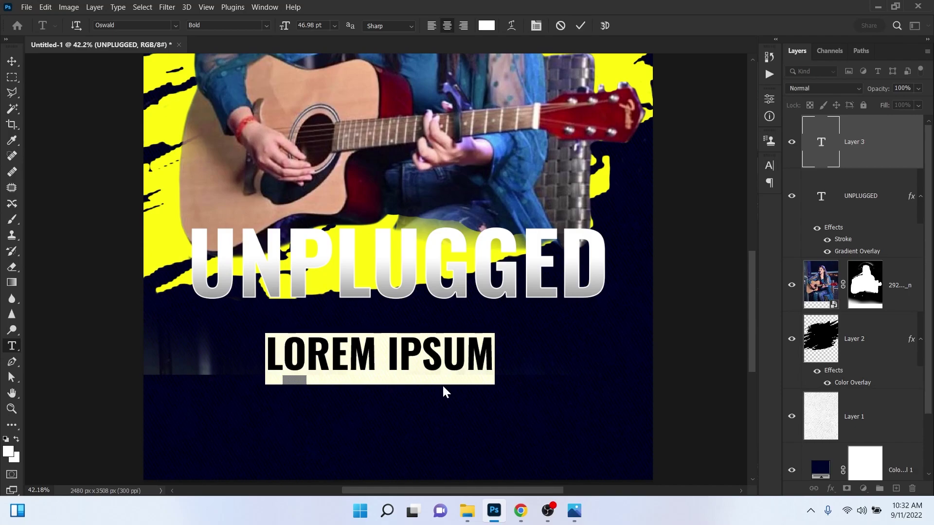
text(NIGHT)
key(ctrl+a)
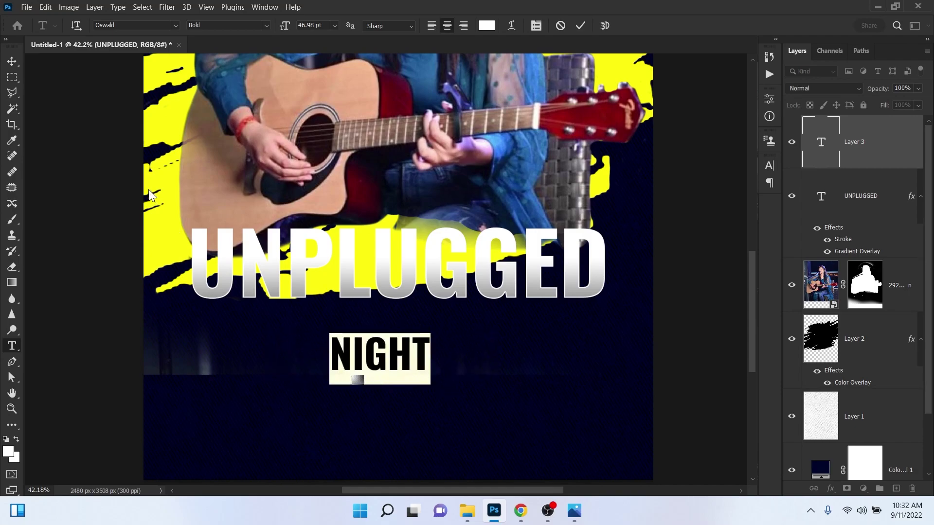
click(175, 25)
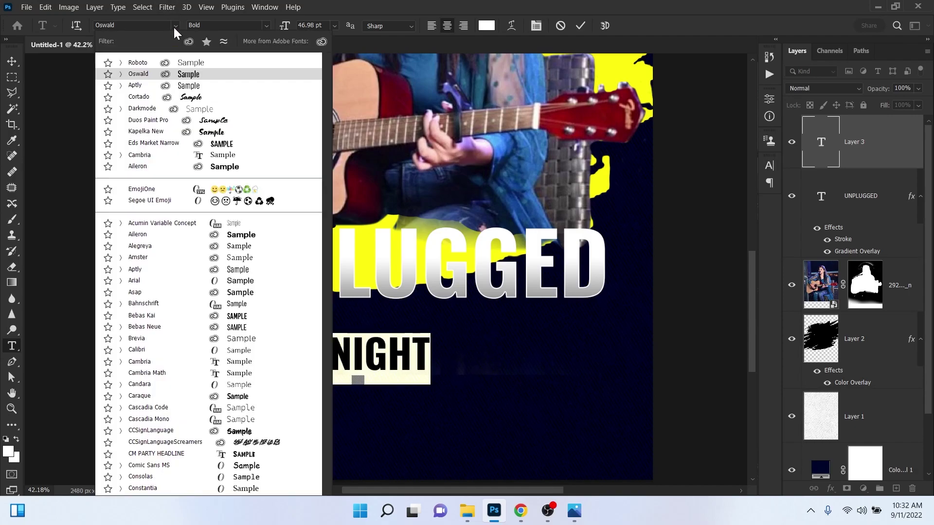
click(203, 99)
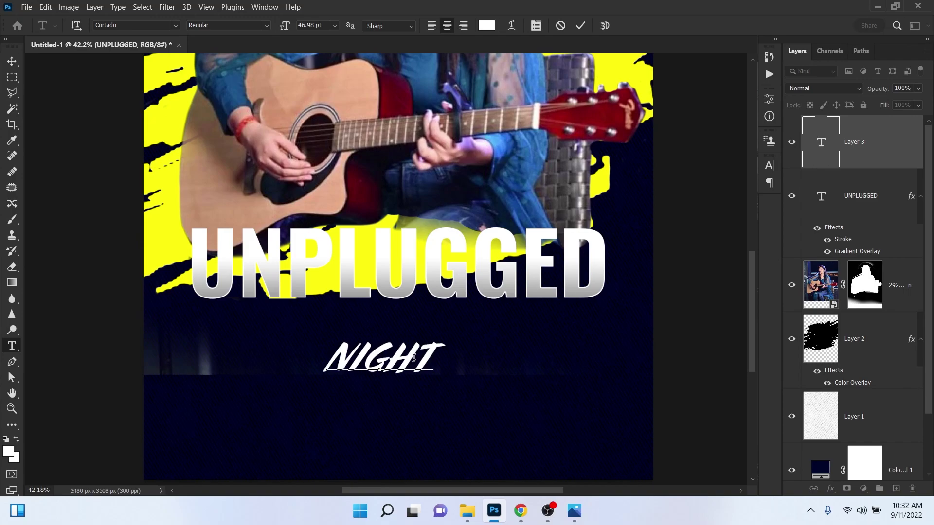
Turn off All Caps for the lower text and enter it as "Night"
key(ctrl+t)
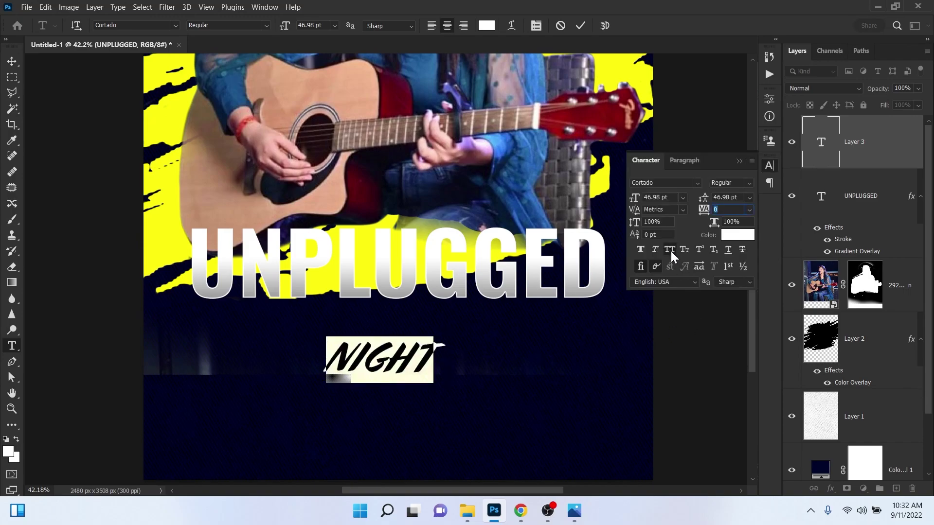
click(670, 251)
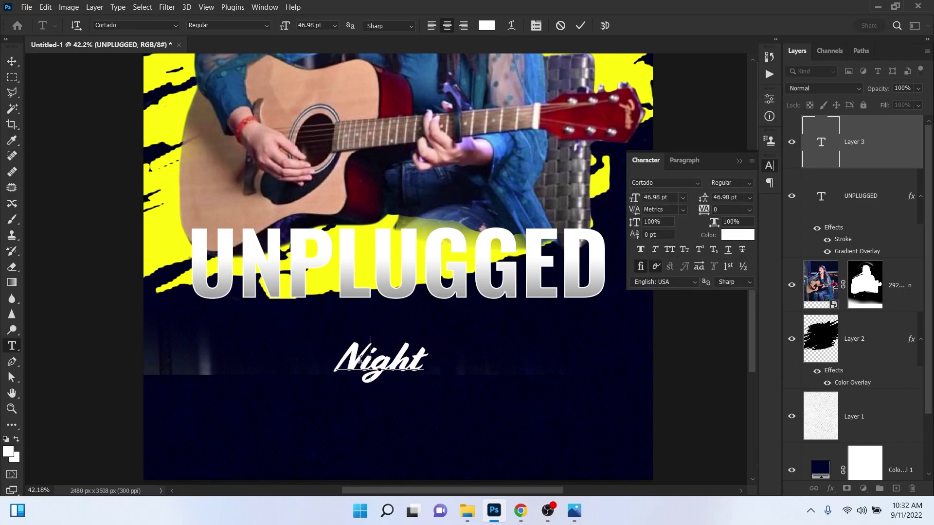
drag(333, 362, 424, 362)
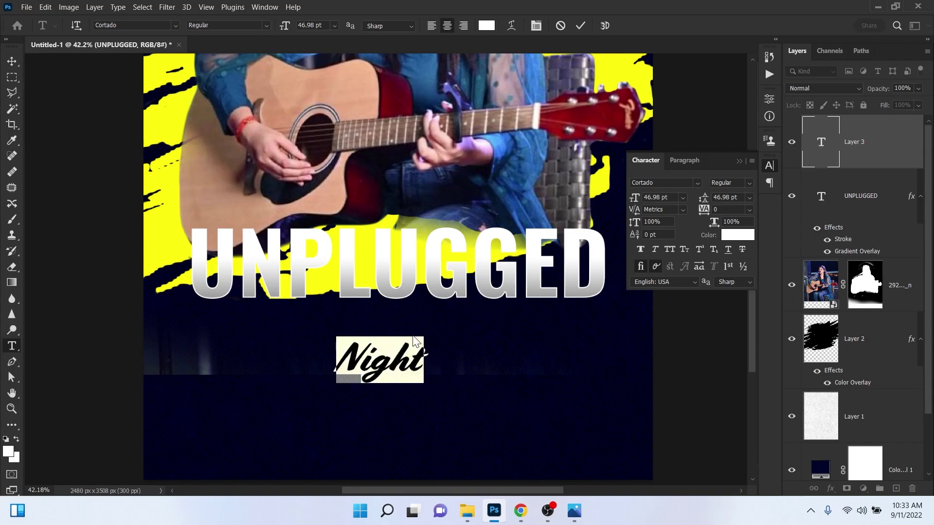
key(ctrl+z)
click(433, 362)
drag(433, 362, 327, 363)
text(Night)
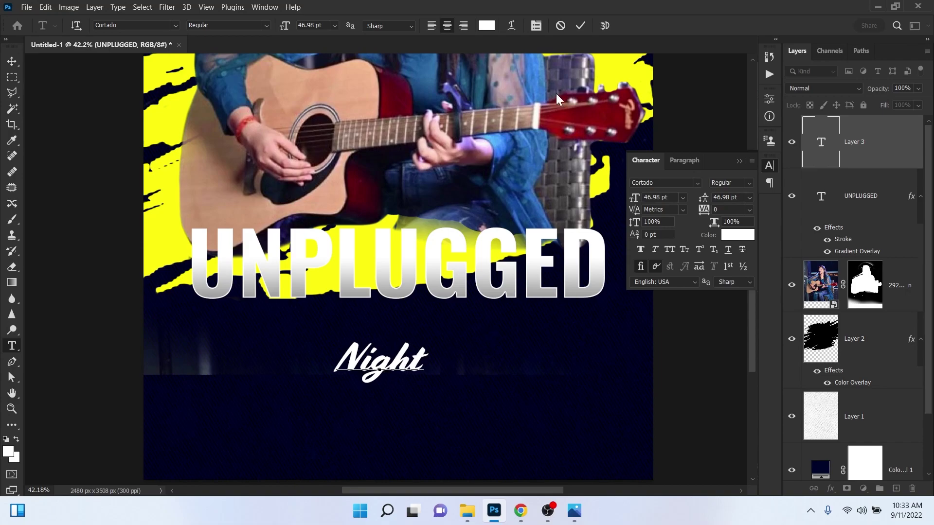
Enlarge the Night text to 109.97 pt and position it overlapping the lower middle of UNPLUGGED
click(580, 26)
key(ctrl+t)
drag(427, 383, 461, 327)
key(Return)
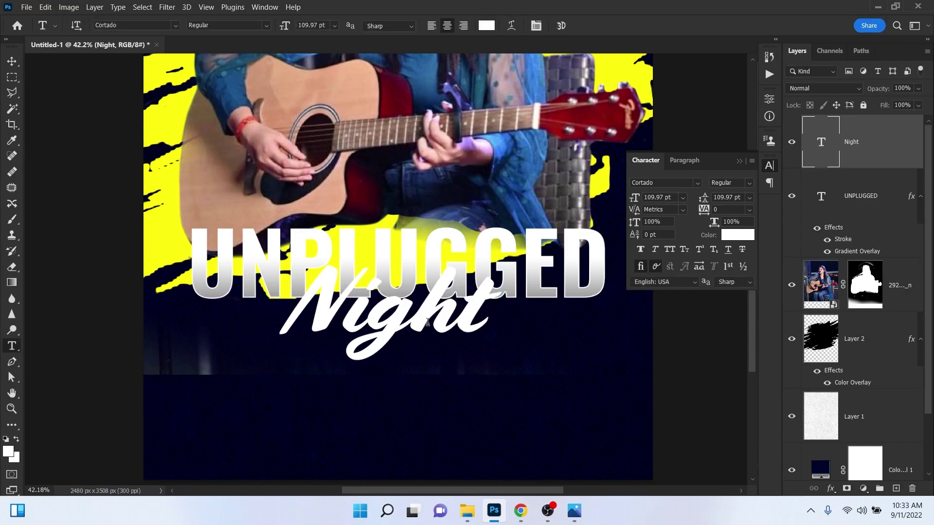
Recolour the word Night in the bright yellow of the brush stroke
double_click(428, 320)
click(486, 25)
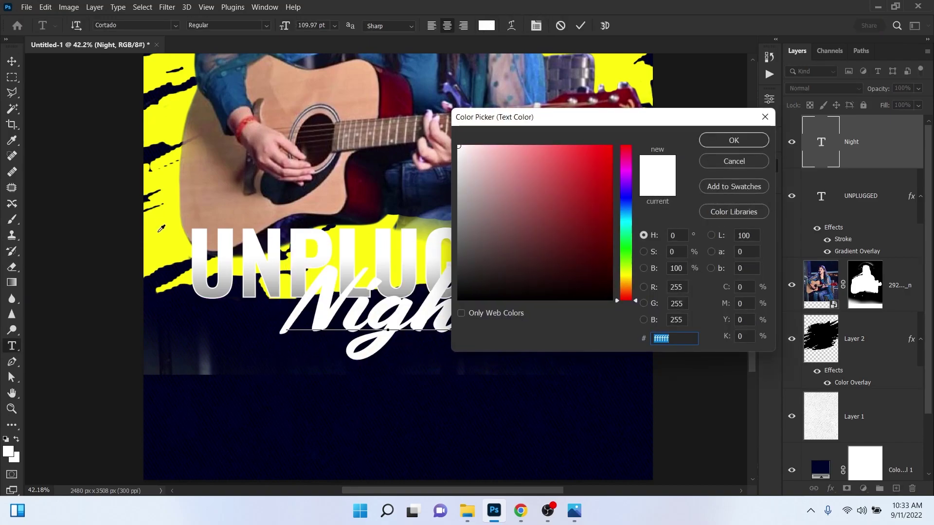
text(fff60d)
click(734, 140)
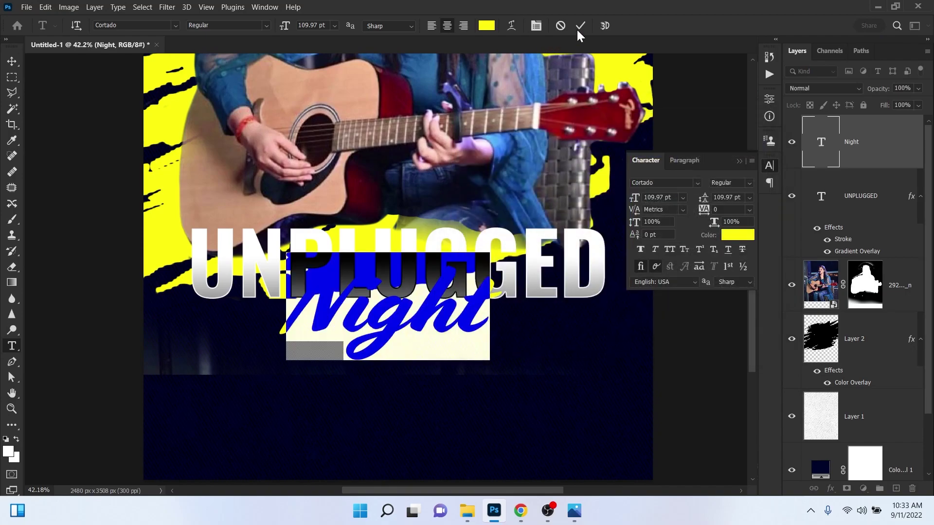
Finish the Night text edit and select the UNPLUGGED and Night texts together, positioning them slightly lower on the flyer
click(580, 25)
key(v)
drag(478, 263, 381, 357)
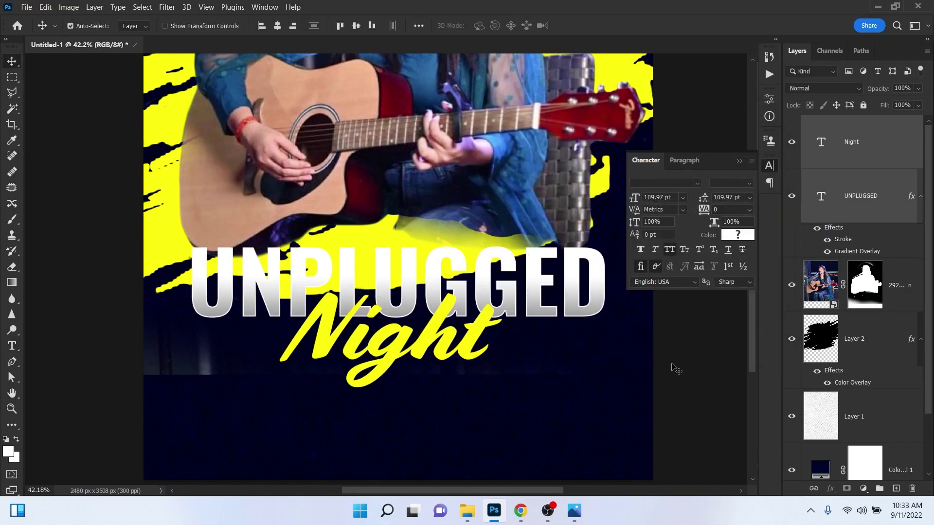
Add a linear Gradient Overlay to the Night text and open its gradient for editing
click(769, 141)
click(791, 142)
click(862, 146)
click(791, 142)
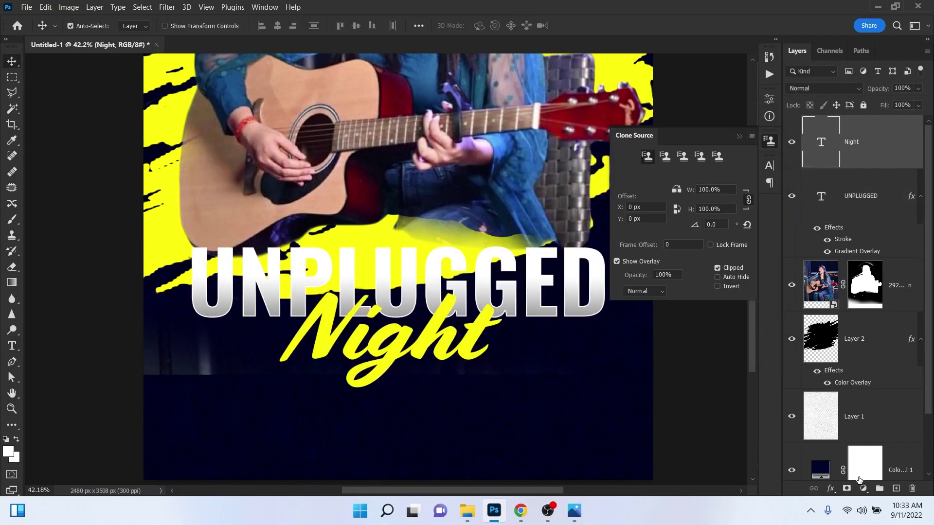
click(830, 489)
key(Escape)
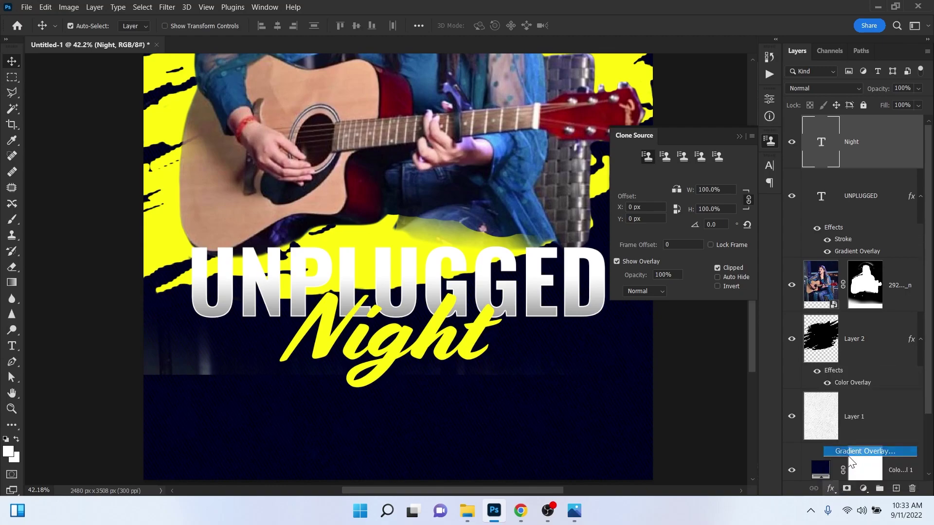
drag(575, 202, 693, 145)
click(734, 231)
click(725, 232)
click(727, 215)
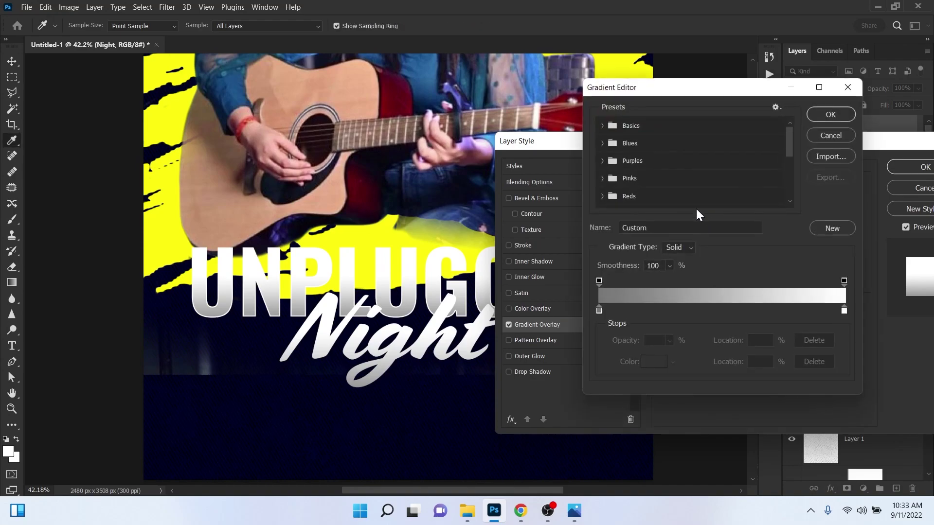
Set the start colour stop of the Night gradient to dark olive 5c5700
click(603, 126)
click(603, 126)
click(599, 310)
click(654, 362)
drag(626, 301, 623, 276)
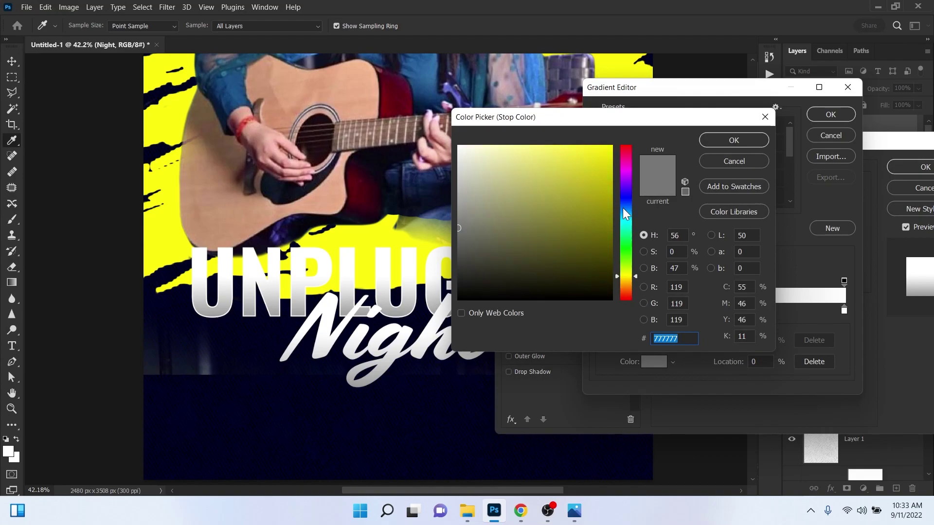
click(609, 229)
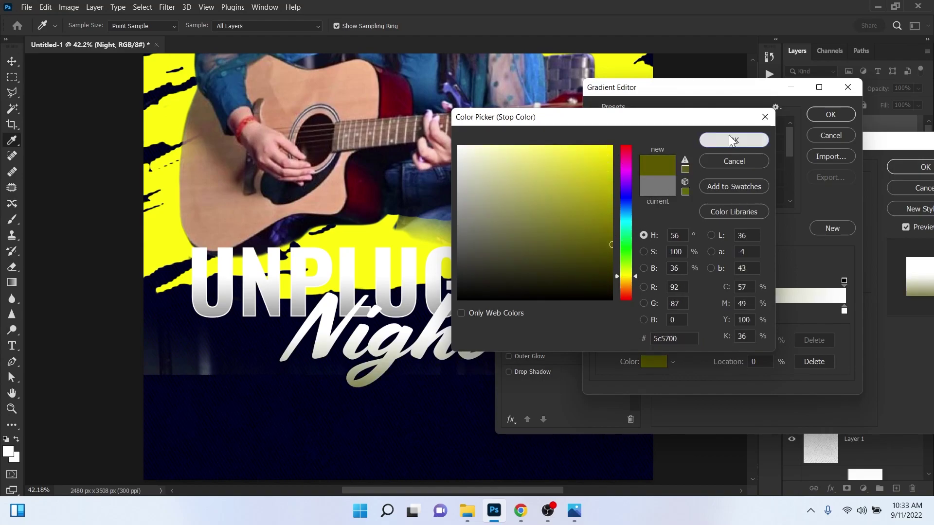
click(734, 140)
Set the end stop of the Night gradient to bright yellow f9ff49 and the overlay's scale to 131%
click(843, 311)
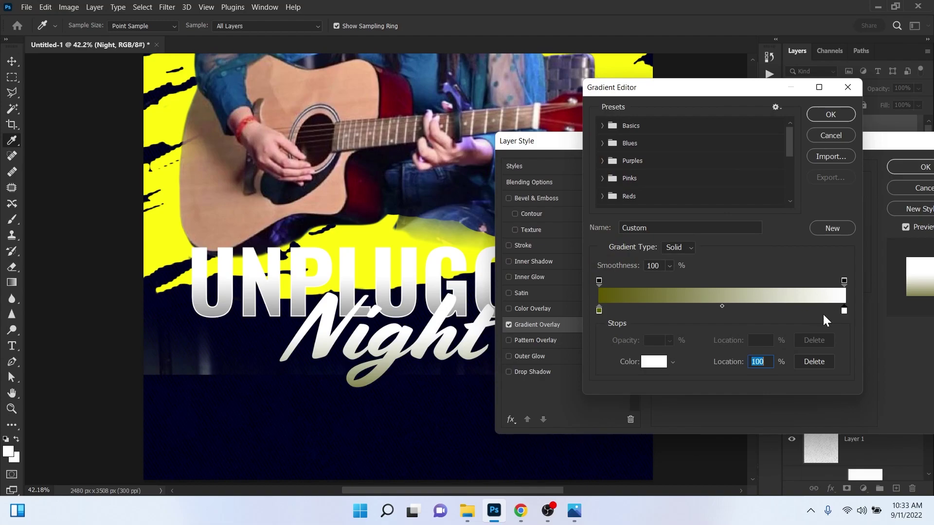
click(655, 362)
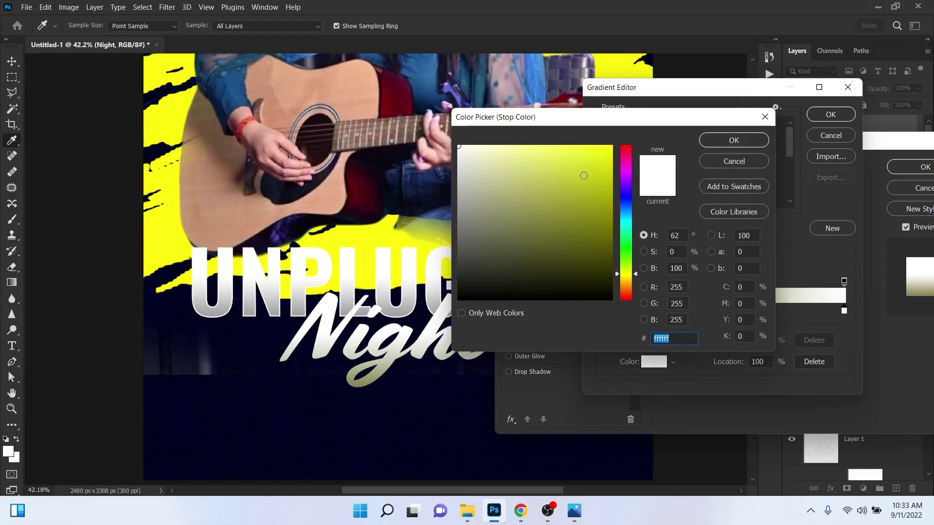
drag(583, 178, 592, 146)
click(569, 146)
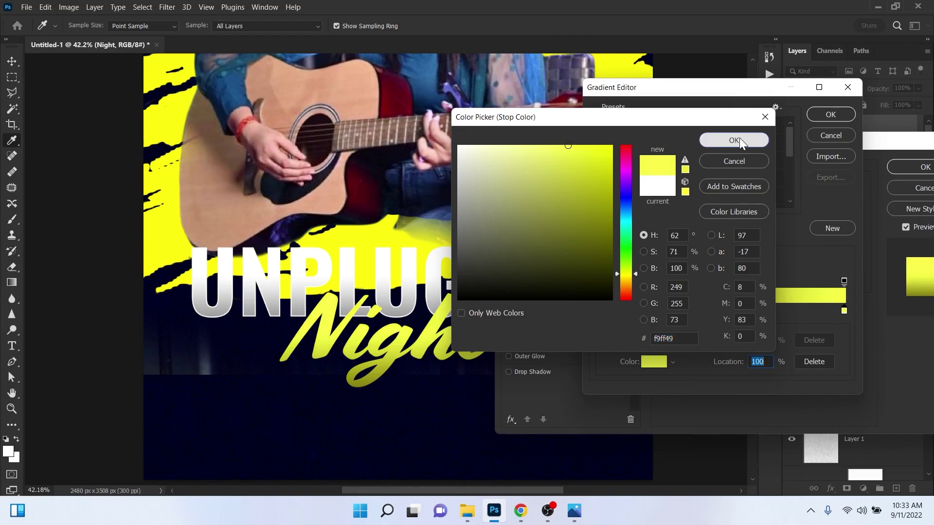
click(735, 140)
click(830, 114)
drag(739, 272, 766, 271)
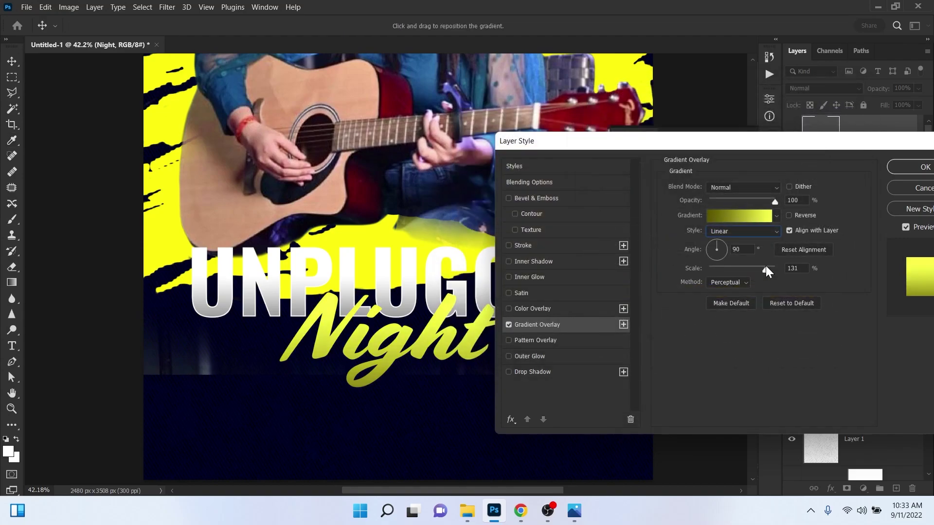
Add a Multiply drop shadow to Night with 13% opacity and a size of 43 px
click(519, 373)
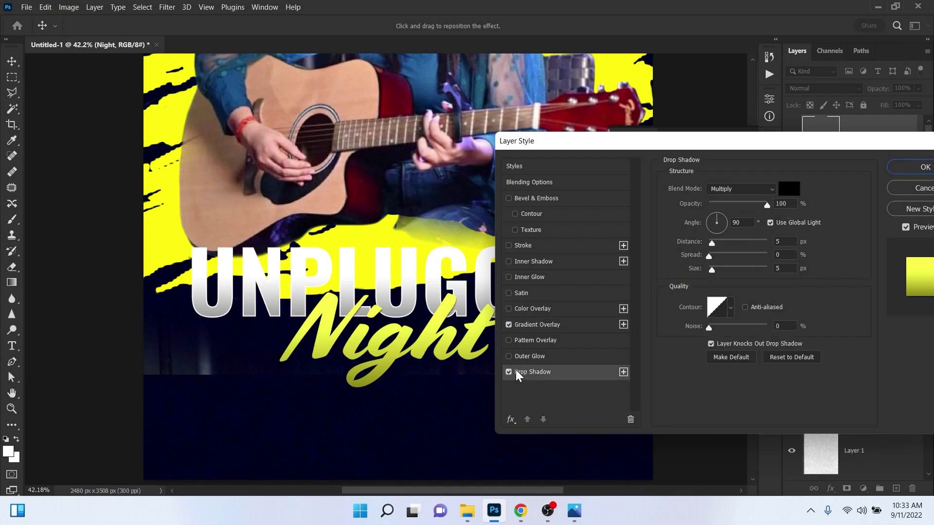
click(735, 189)
click(728, 226)
drag(711, 273, 723, 272)
drag(755, 204, 714, 208)
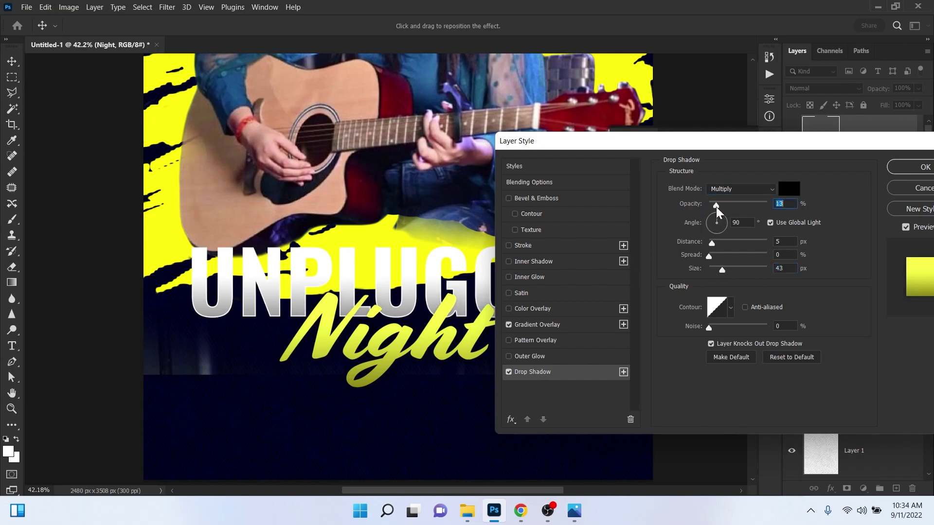
drag(394, 318, 323, 299)
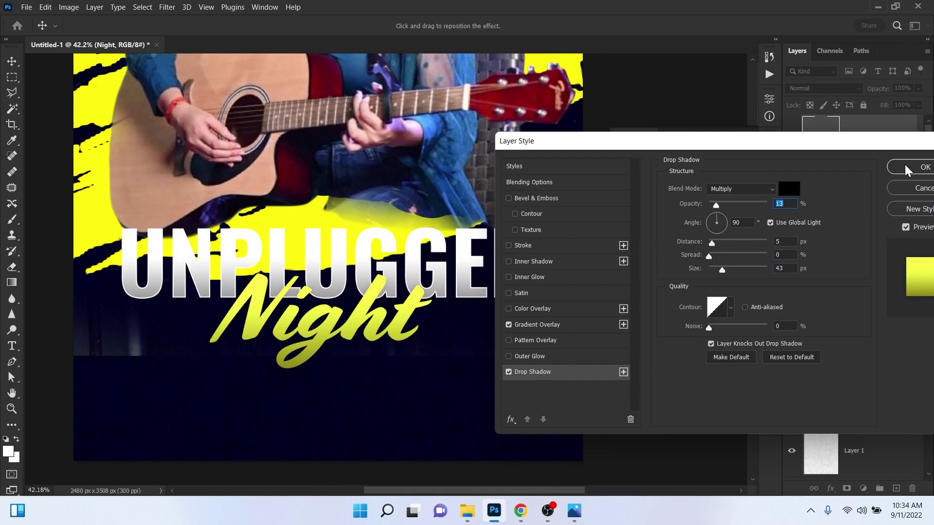
click(903, 167)
Add the text "at Nagina Park" centred below Night and set its font to Oswald
scroll(330, 243, down, 5)
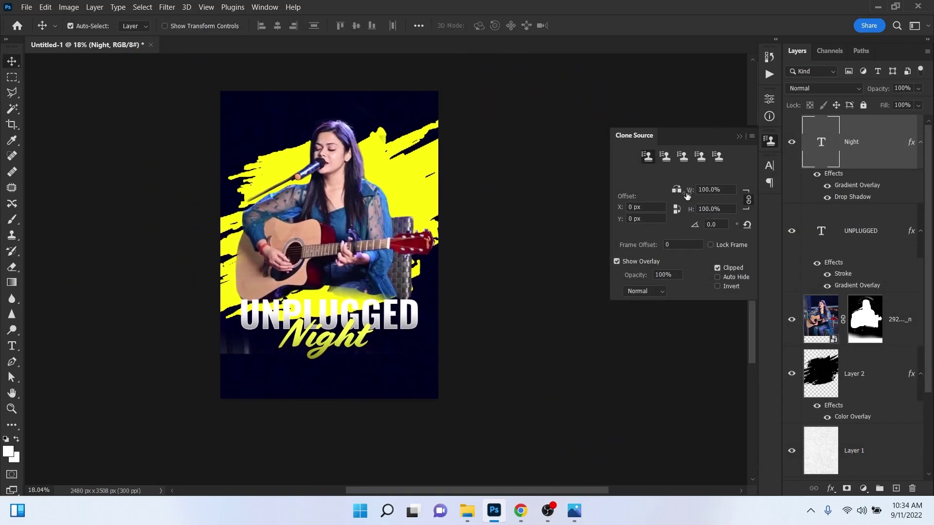
click(742, 135)
scroll(362, 330, up, 5)
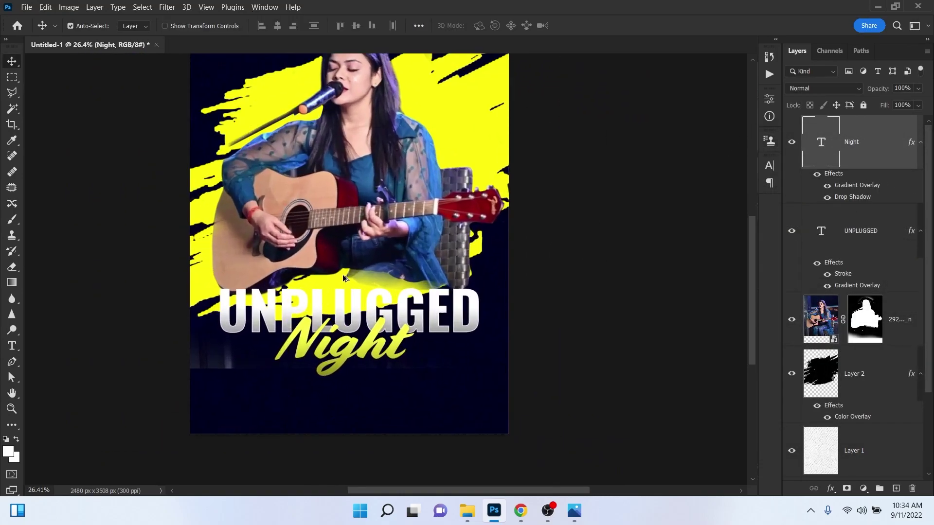
scroll(361, 331, down, 2)
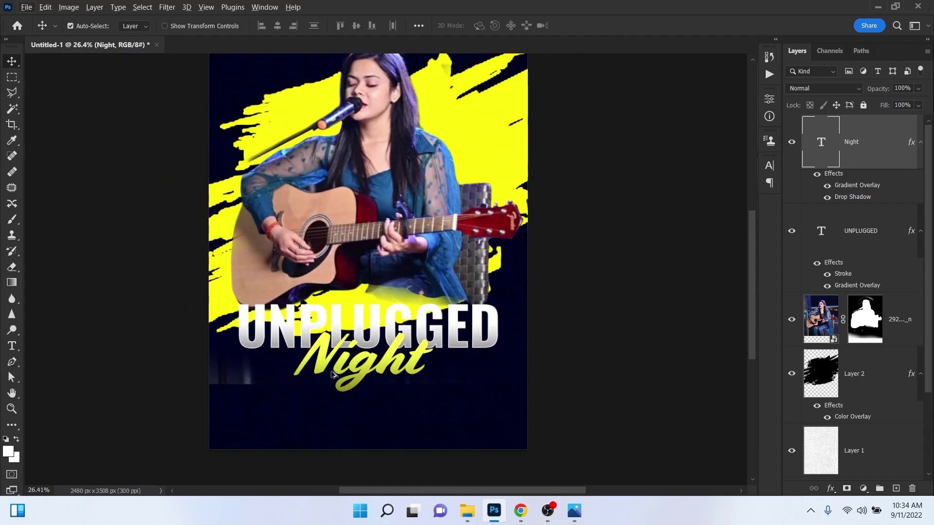
scroll(340, 380, up, 3)
scroll(425, 428, down, 3)
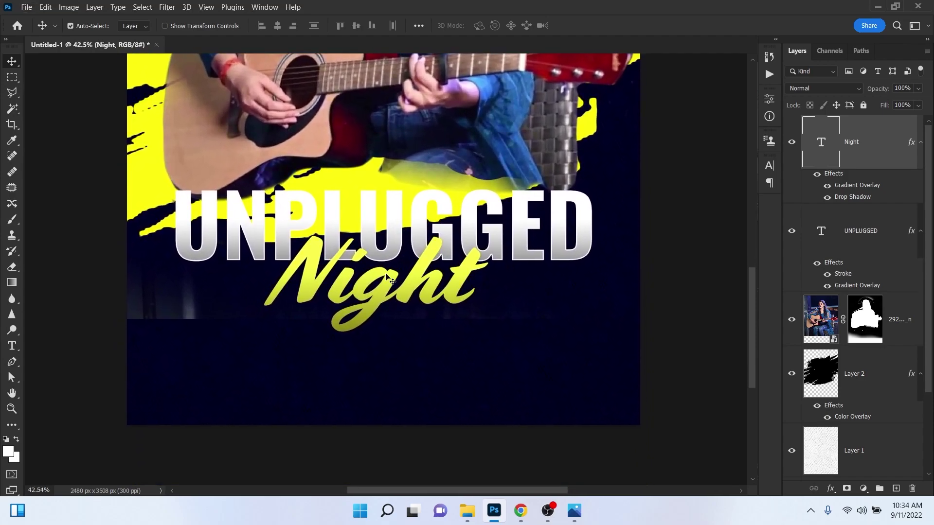
key(t)
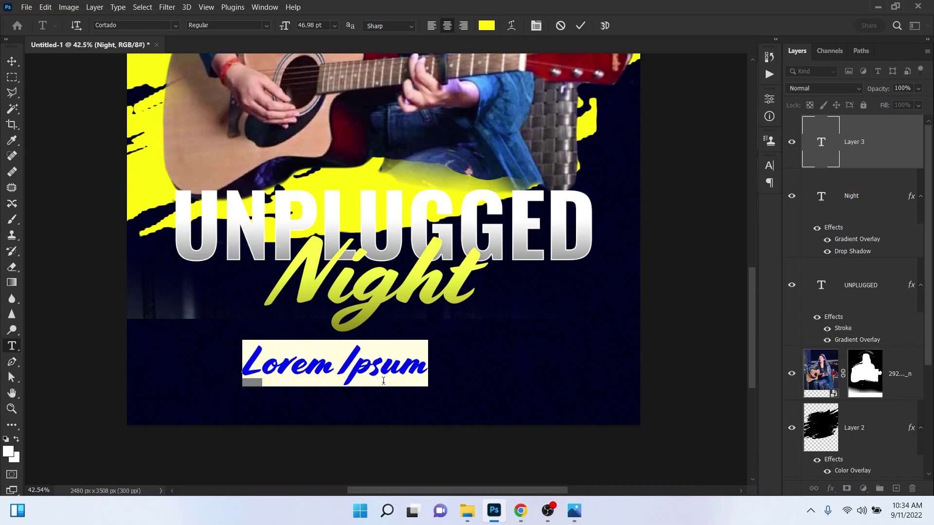
text(Nagina Park)
key(ctrl+a)
click(769, 165)
click(647, 182)
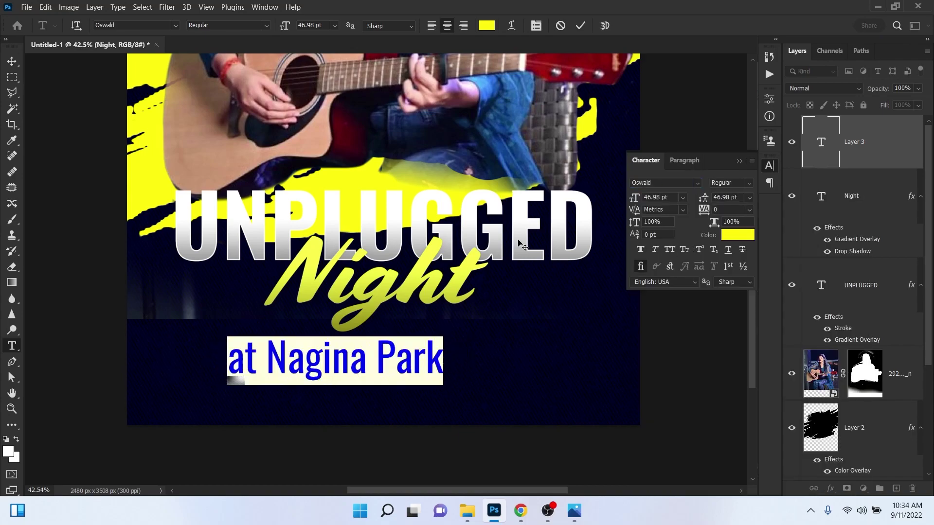
Turn on All Caps for the venue line and colour it white (ffffff)
click(670, 249)
click(729, 233)
text(ffffff)
key(Return)
Try other fonts such as Aileron on the venue line, return to Oswald, and set its tracking to 160
click(697, 182)
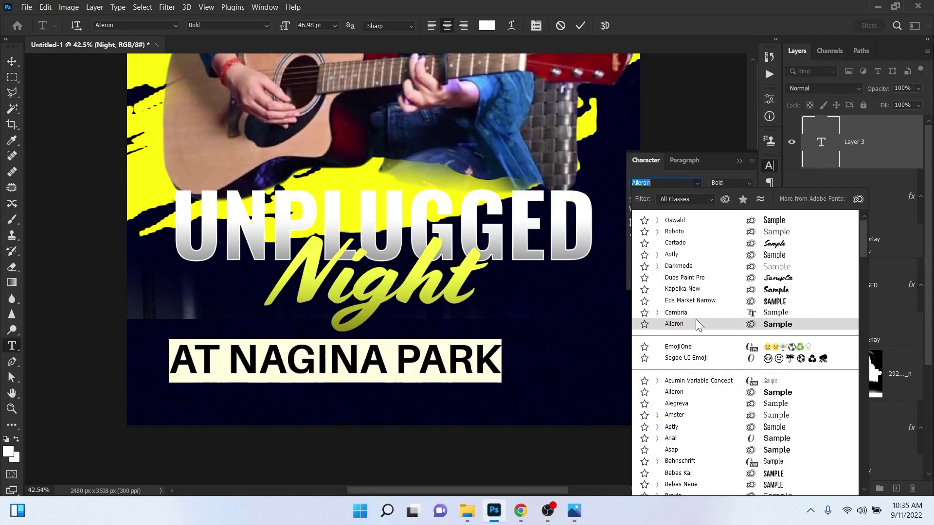
click(697, 303)
click(697, 182)
click(694, 235)
drag(704, 210, 710, 207)
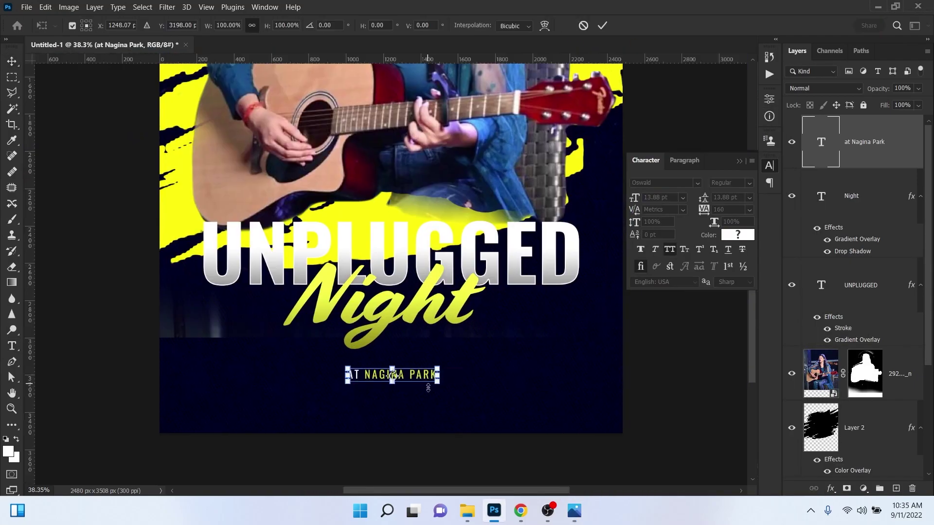
Make NAGINA PARK bold and recolour it white (ffffff)
click(749, 182)
click(730, 209)
click(738, 235)
text(ffffff)
key(Return)
Insert "LIVE" at the start of the venue line and set the whole line's tracking to 0
drag(284, 382, 419, 381)
click(274, 382)
text(LIVE)
key(ctrl+a)
click(730, 209)
text(0)
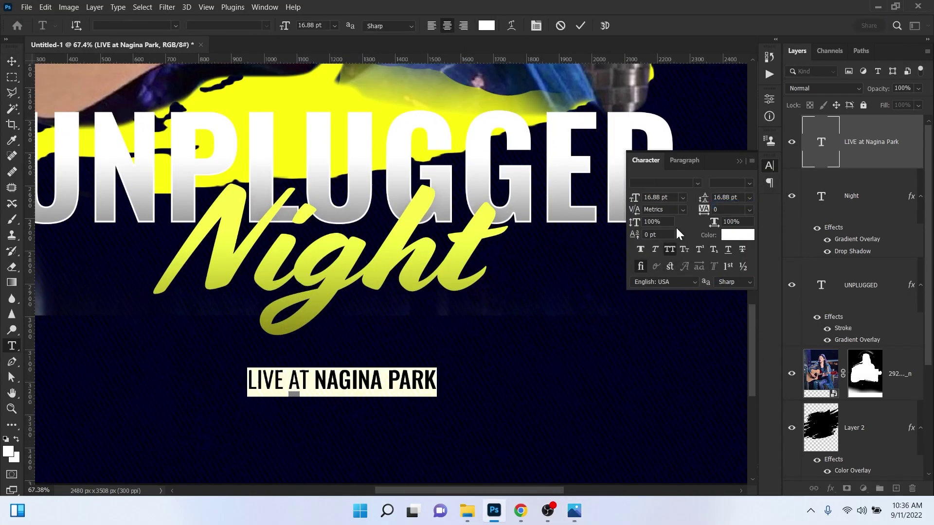
click(581, 26)
Duplicate the venue line below itself and replace its text with "For Resarvation Call:-" followed by a placeholder phone number
key(ctrl+minus)
drag(399, 311, 427, 359)
click(417, 347)
key(ctrl+a)
text(FOR RESARVATION CALL:- 000 00 000 00)
click(580, 25)
Set the reservation line's font size to 12 pt and recolour it in the light yellow of Night
double_click(821, 142)
triple_click(310, 26)
text(12)
key(Return)
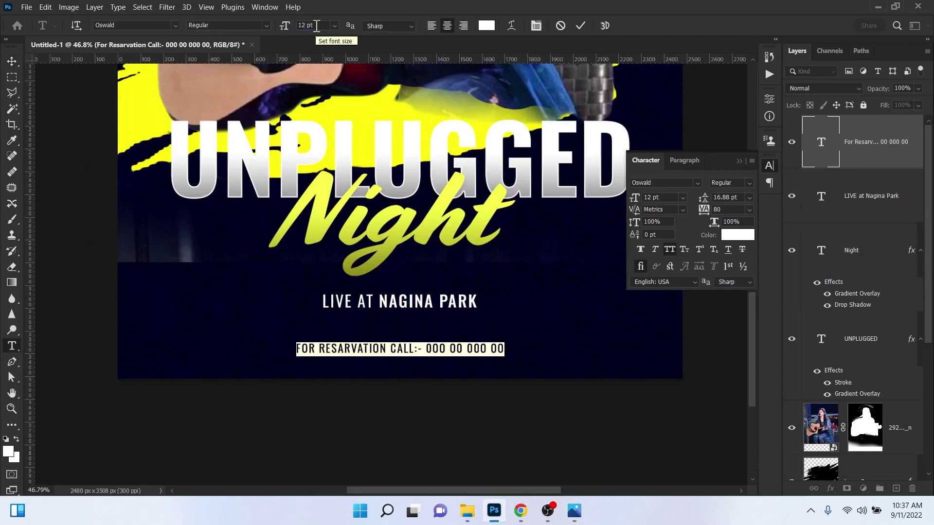
click(11, 60)
click(738, 234)
click(713, 144)
Set the blend mode of the Layer 1 texture to Color Burn
key(ctrl+minus)
scroll(852, 292, down, 5)
click(854, 344)
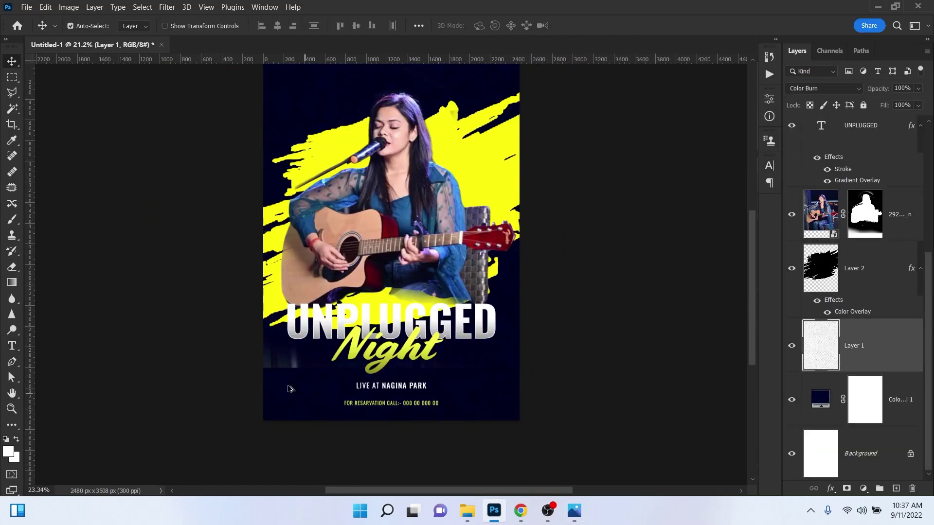
key(shift+alt+b)
Paint black on the guitarist photo's layer mask to hide the leftover stage edge beside and below the Night text
scroll(325, 310, up, 3)
scroll(325, 310, down, 1)
drag(325, 310, 414, 341)
key(ctrl)
click(792, 269)
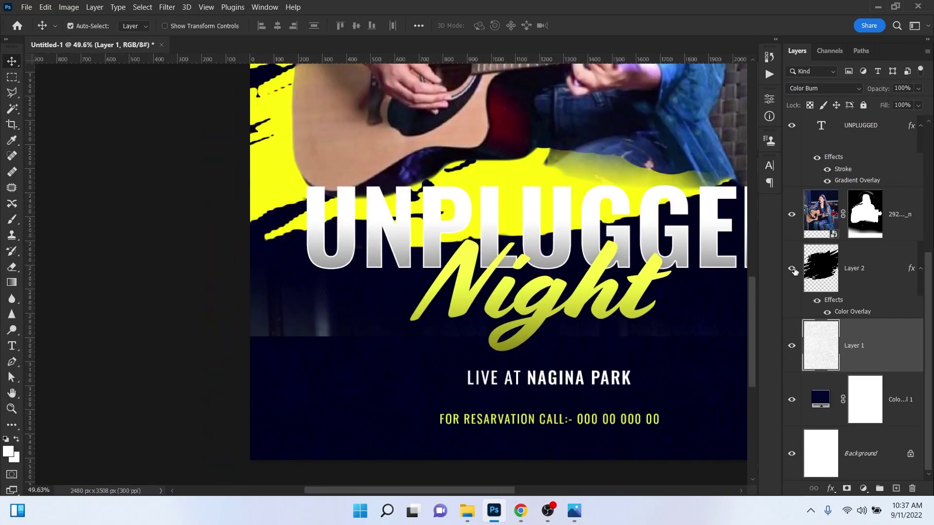
click(865, 196)
key(b)
key(x)
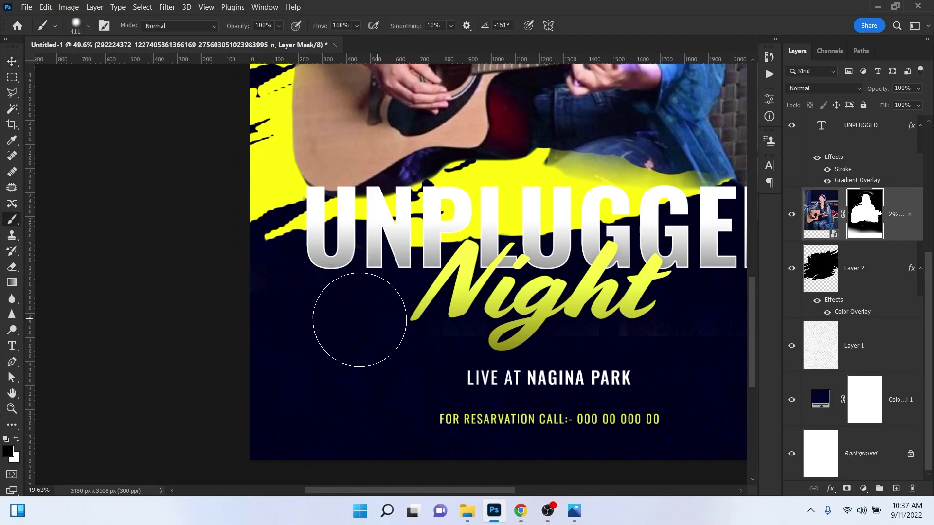
scroll(535, 316, down, 2)
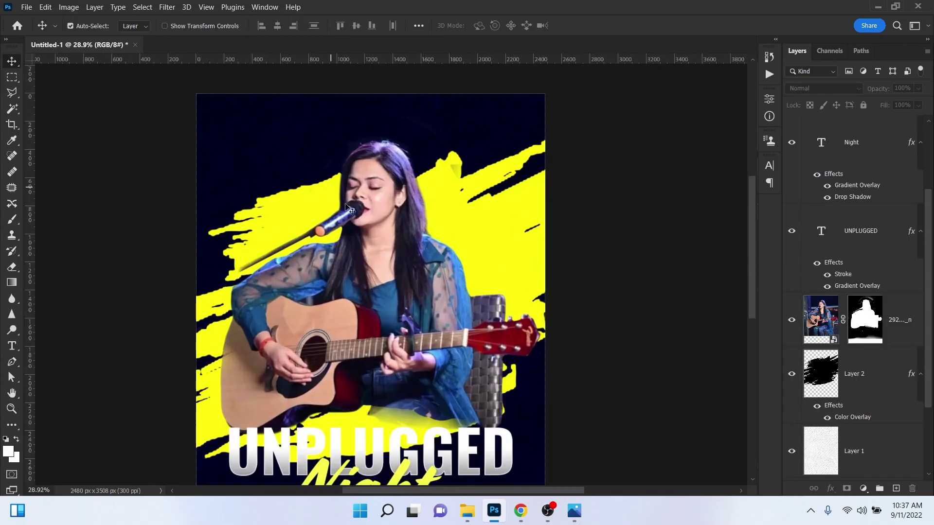
Duplicate the UNPLUGGED text over the guitarist's head and replace its wording with the performer's name in capitals
drag(422, 448, 421, 148)
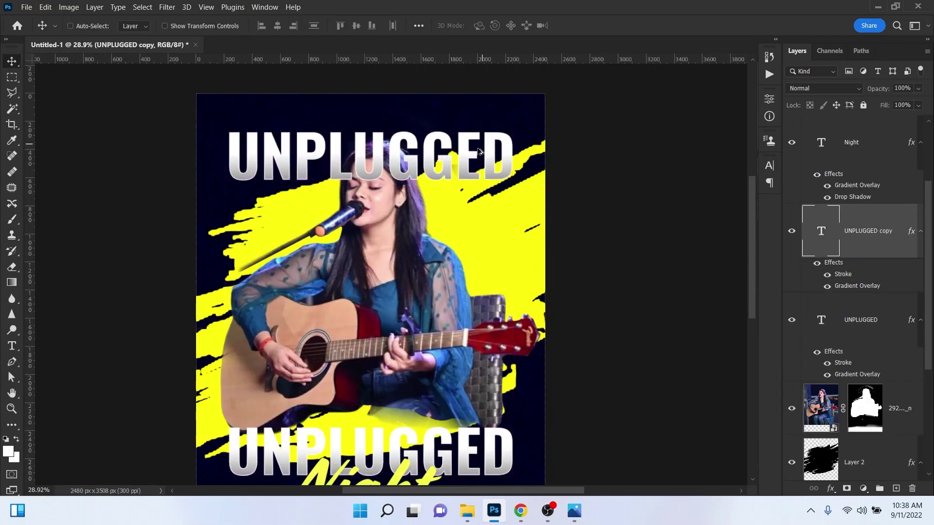
double_click(463, 157)
key(BackSpace)
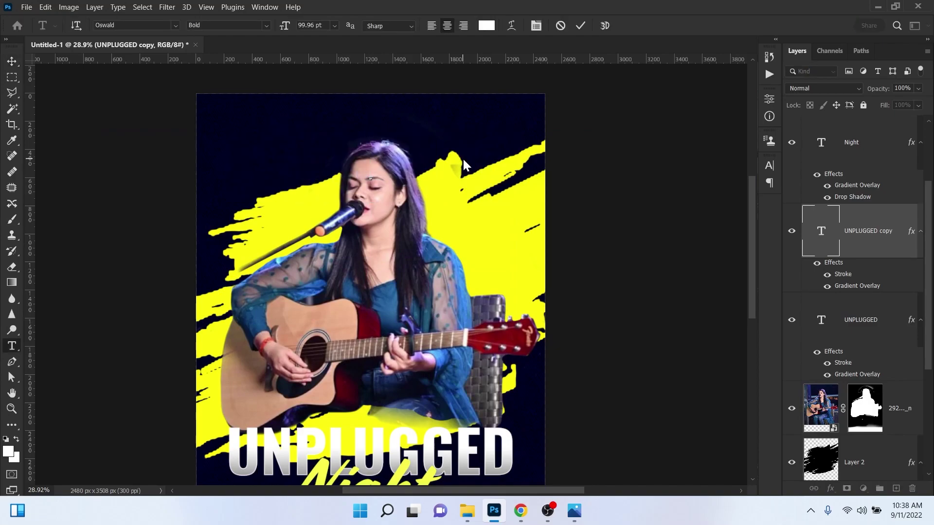
text(INAYAT)
key(ctrl+a)
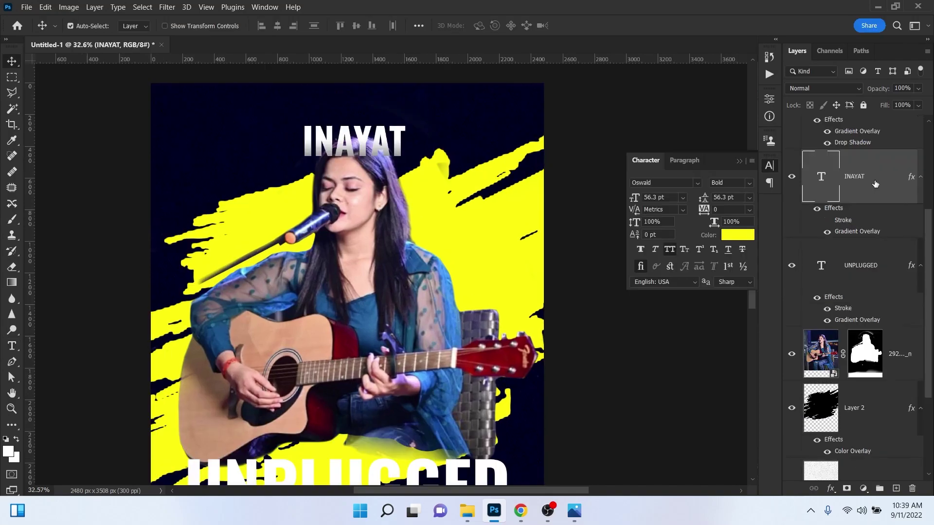
Place the performer name layer beneath the guitarist photo and restyle it at 46.98 pt with 120 tracking
drag(871, 178, 877, 389)
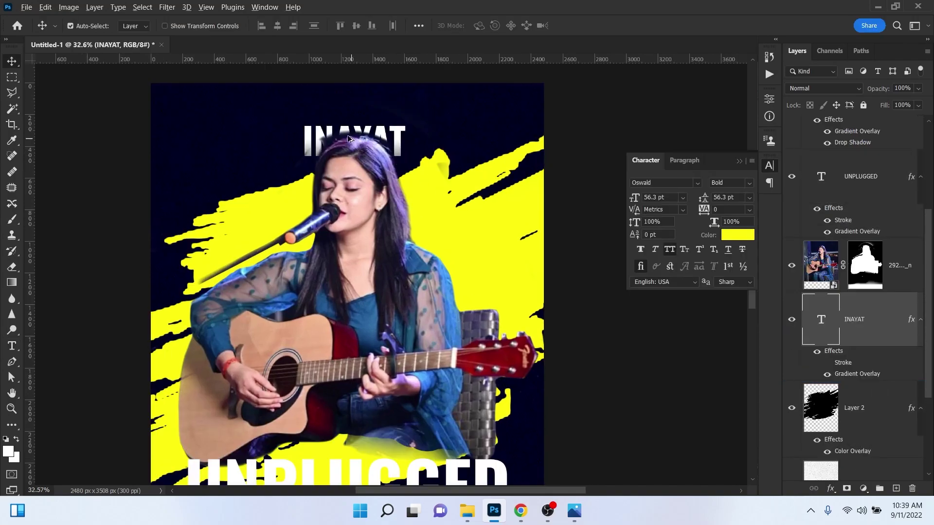
scroll(349, 140, up, 3)
drag(466, 142, 487, 141)
key(ctrl+t)
key(Return)
drag(705, 209, 735, 210)
Paint black on the guitarist photo's layer mask to clear leftover photo haze covering the performer name letters and above the hair
click(854, 248)
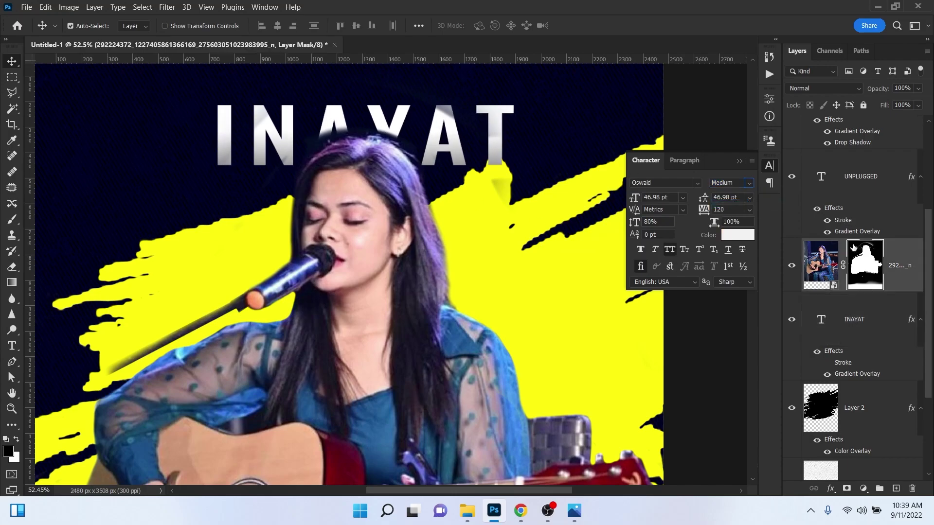
click(793, 267)
click(792, 267)
click(13, 220)
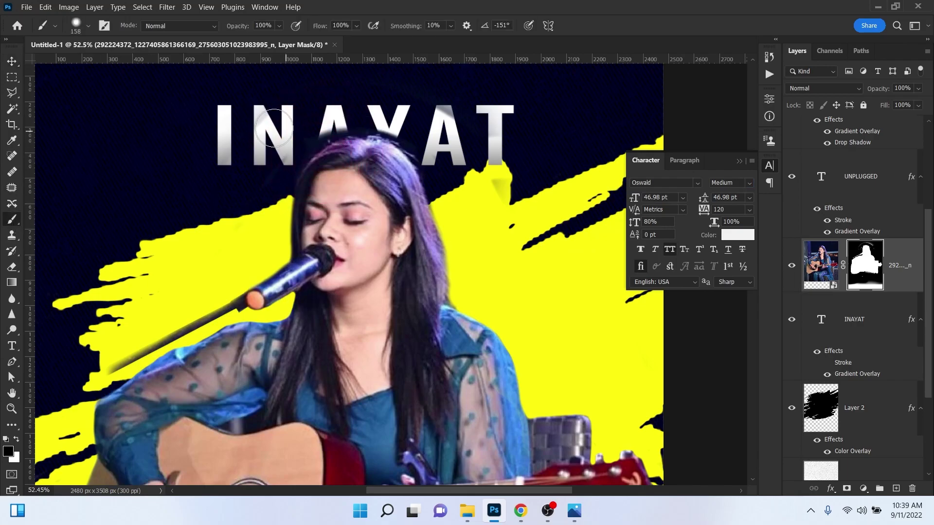
drag(305, 169, 282, 222)
key(bracketright)
key(bracketright)
key(bracketright)
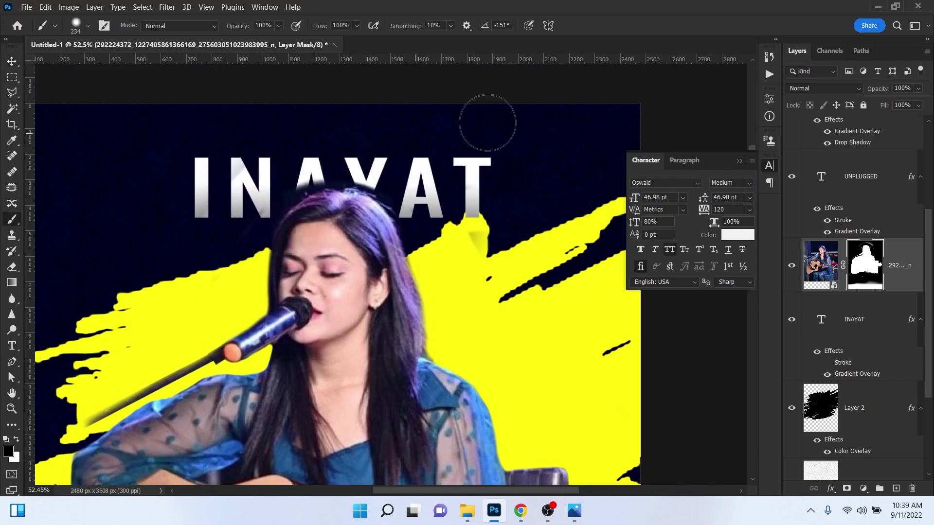
scroll(244, 171, up, 3)
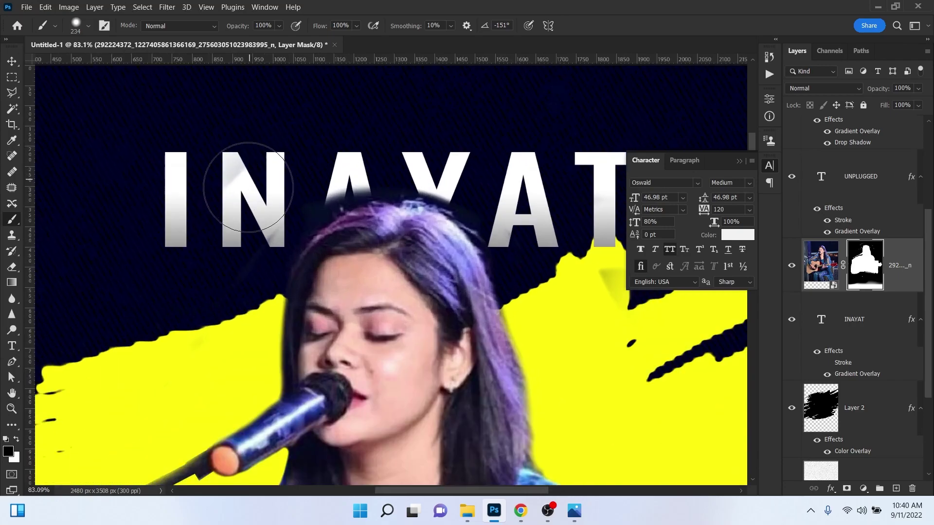
drag(247, 186, 226, 187)
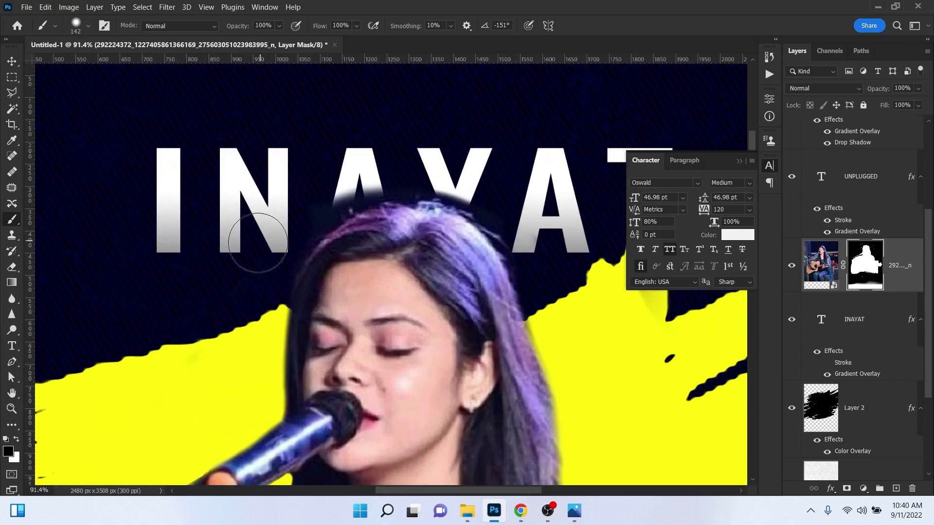
drag(309, 192, 396, 150)
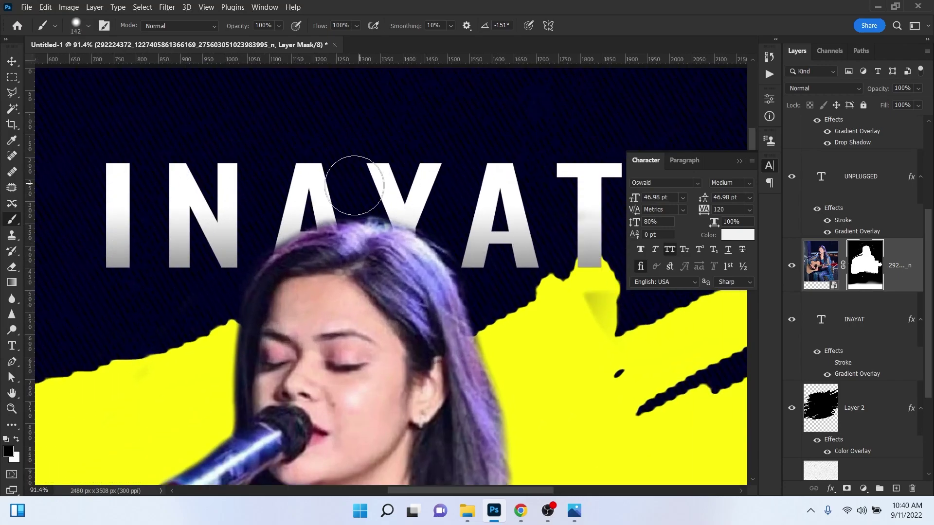
scroll(427, 243, down, 5)
key(v)
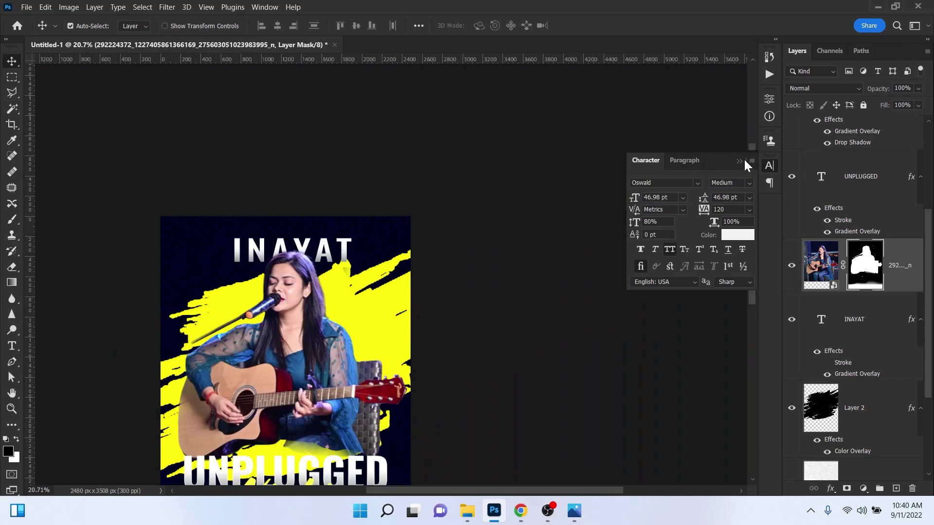
Center the performer name horizontally on the canvas and scale it down to 64.65 pt
key(alt+bracketleft)
key(ctrl+a)
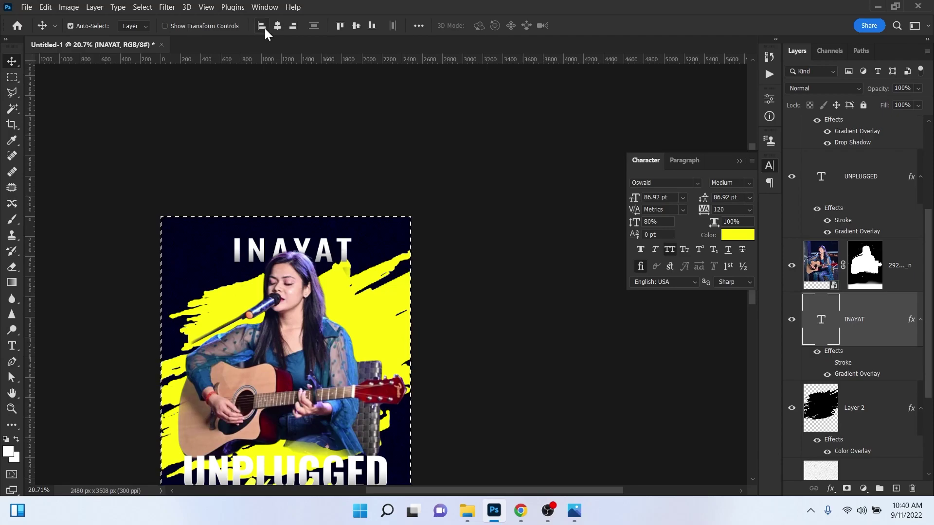
click(277, 25)
scroll(334, 252, up, 5)
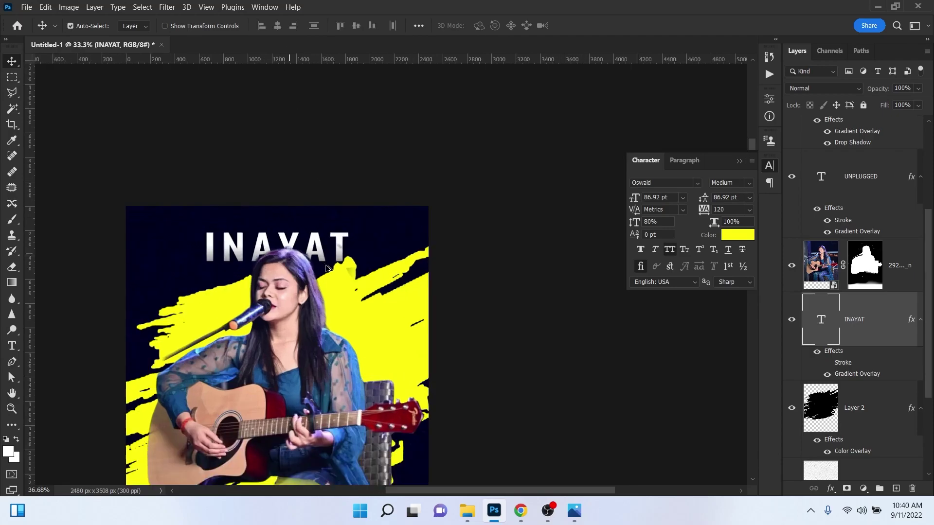
scroll(334, 252, down, 5)
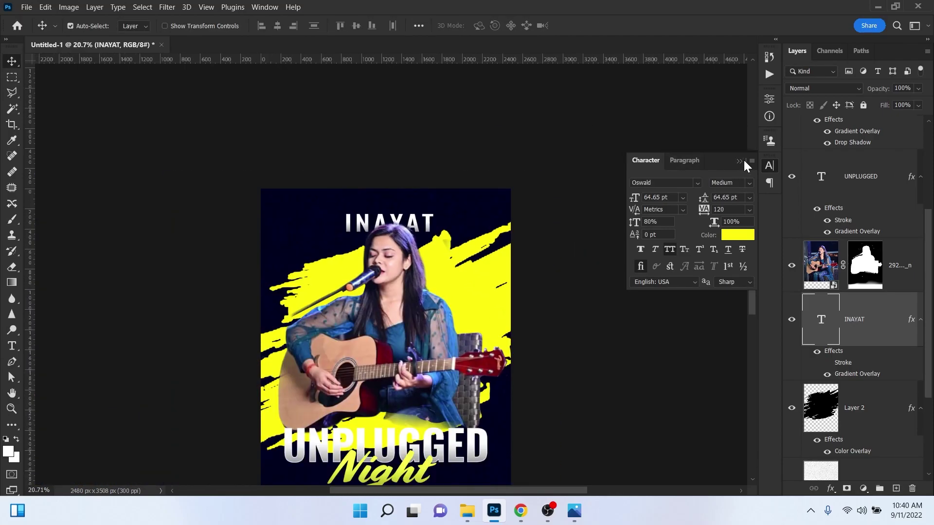
click(740, 161)
click(627, 250)
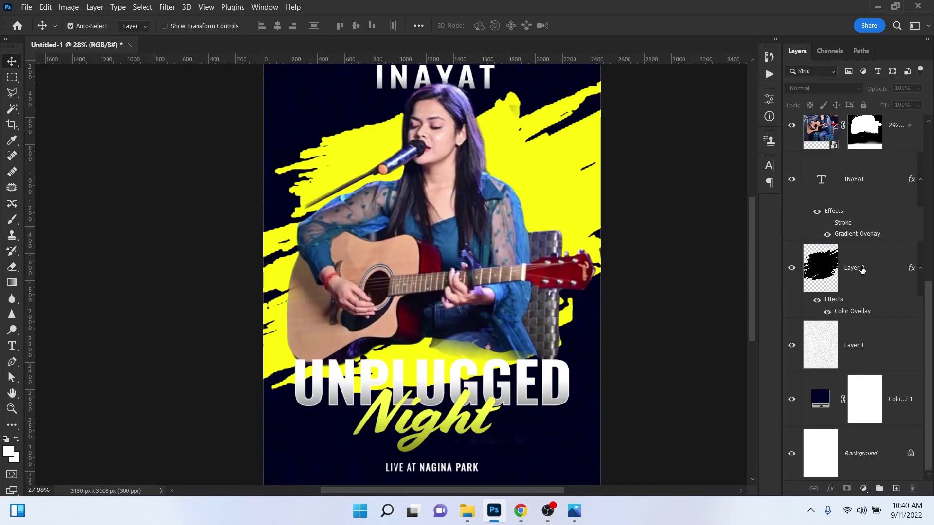
Scale the yellow brush stroke layer to 79.20% and move it up behind the guitarist
click(861, 270)
click(791, 268)
click(792, 268)
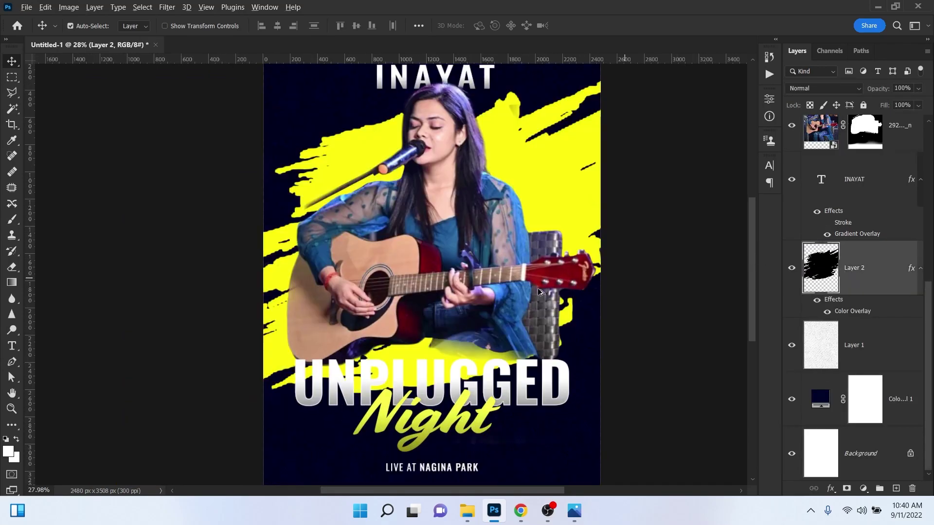
scroll(504, 266, down, 2)
drag(572, 224, 545, 260)
click(791, 268)
click(792, 268)
key(ctrl+t)
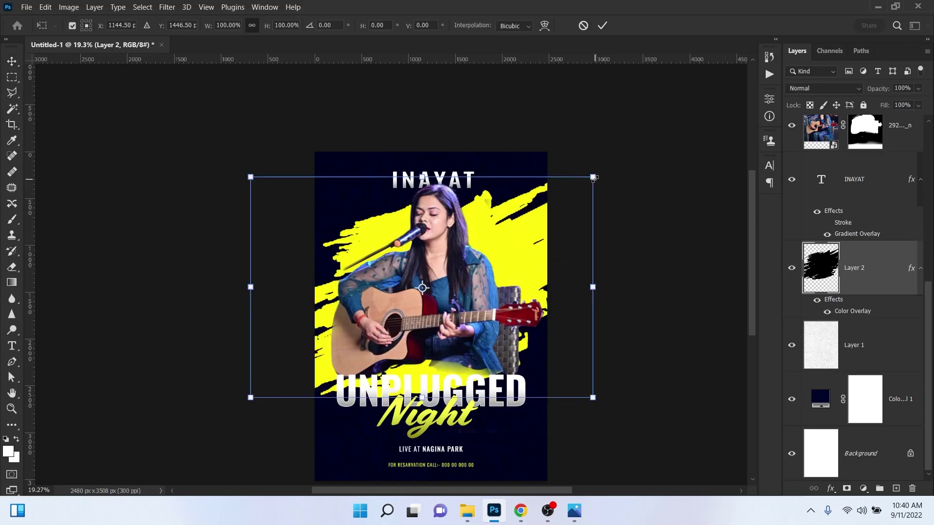
drag(593, 178, 557, 200)
drag(543, 242, 544, 230)
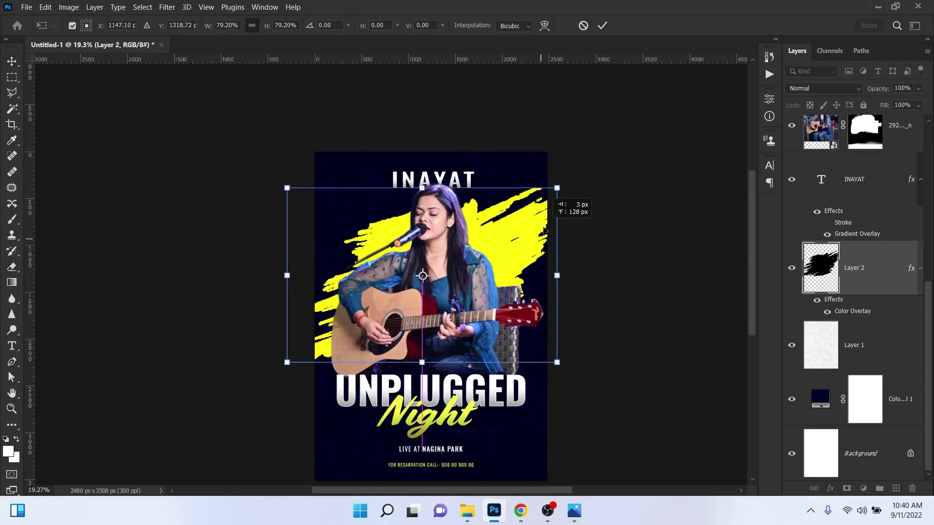
key(Return)
scroll(518, 236, up, 2)
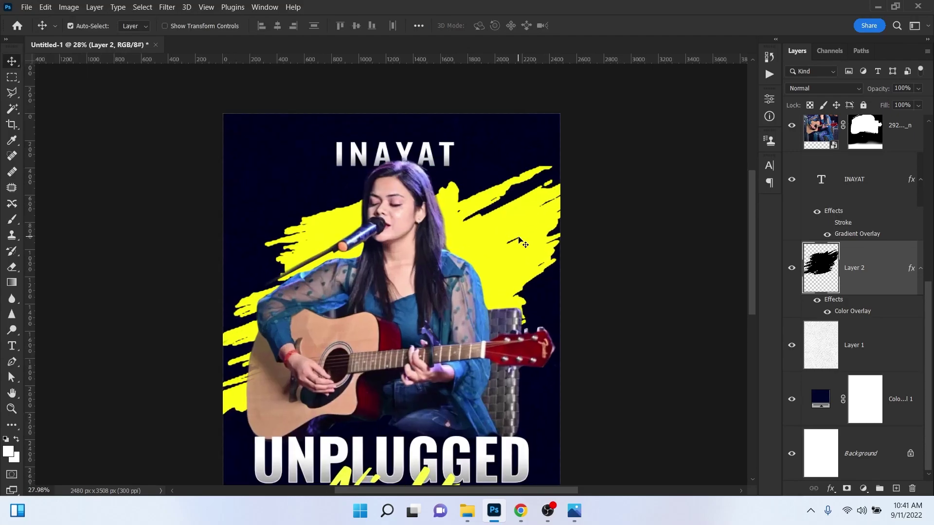
Shrink the yellow brush stroke a little further and adjust its position behind the guitarist
key(ctrl+t)
drag(604, 152, 601, 181)
key(Return)
drag(616, 308, 617, 338)
key(ctrl+t)
key(Return)
scroll(491, 362, down, 1)
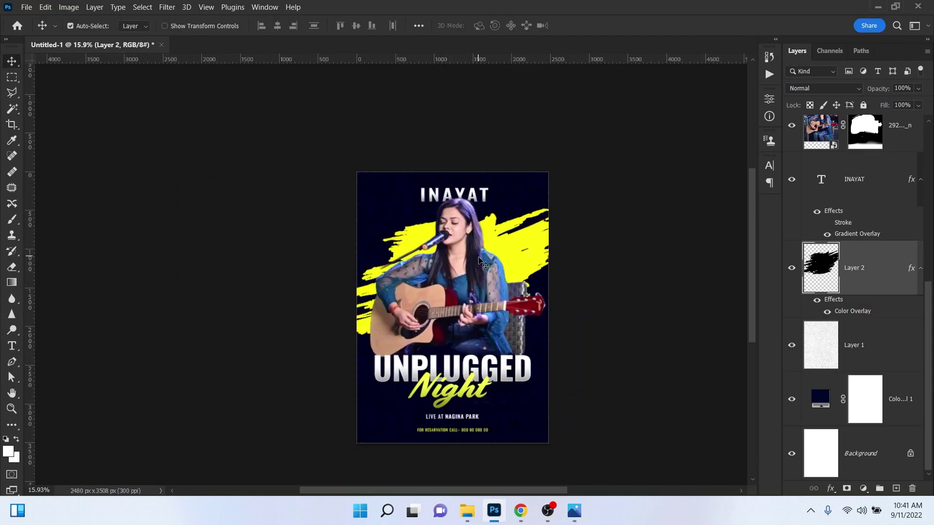
Move the UNPLUGGED and Night titles up together slightly so they overlap the lower edge of the guitarist photo
scroll(491, 365, up, 2)
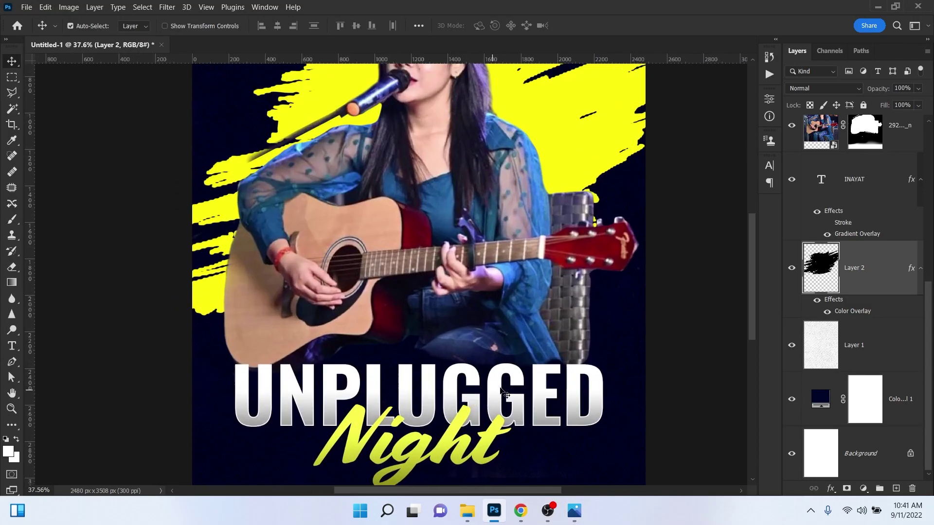
click(496, 406)
shift+click(488, 443)
drag(504, 302, 504, 294)
scroll(478, 341, up, 3)
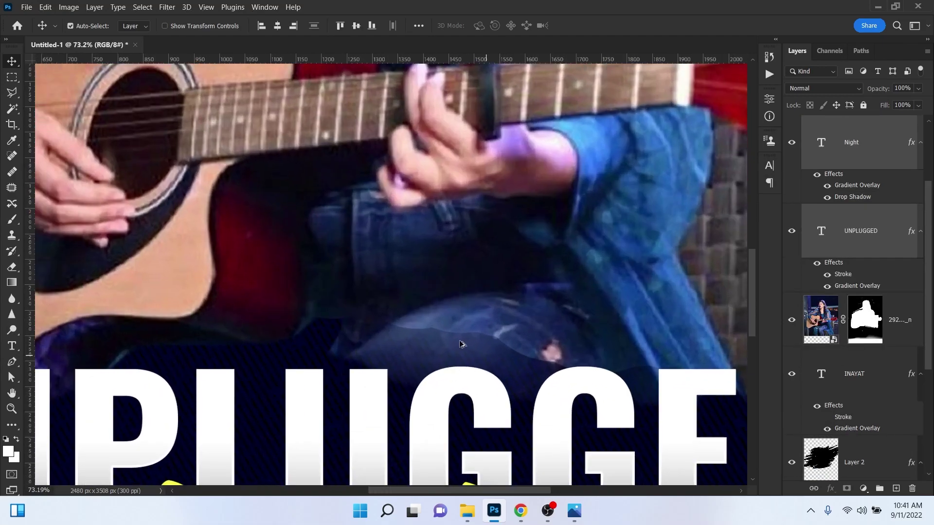
scroll(462, 346, down, 2)
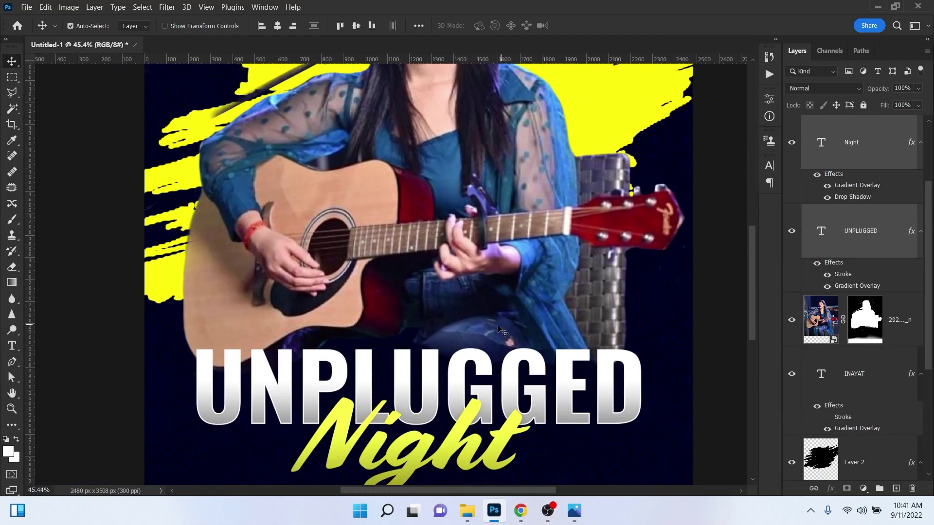
scroll(503, 331, down, 3)
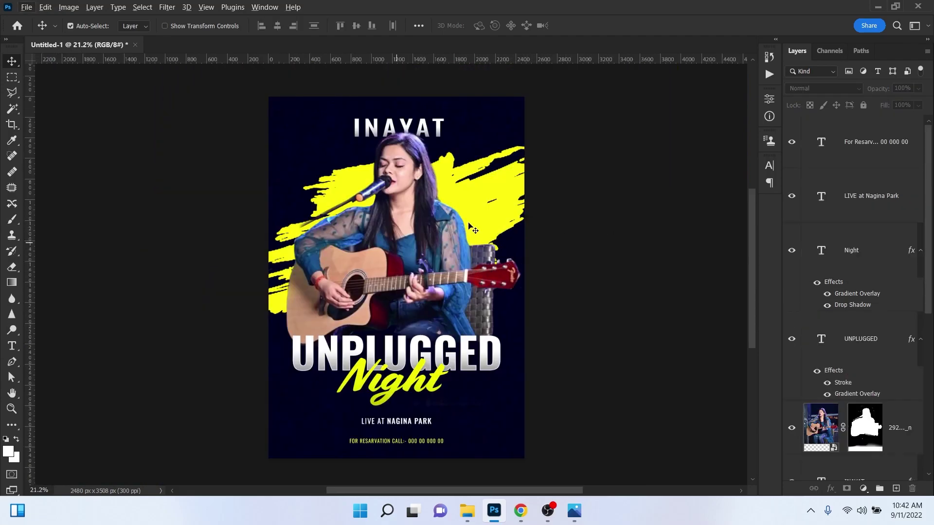
Draw a black rectangle about 264 px wide on the yellow stroke beside the guitarist's shoulder and round its bottom corners to 30 px
scroll(470, 226, up, 2)
scroll(423, 229, up, 2)
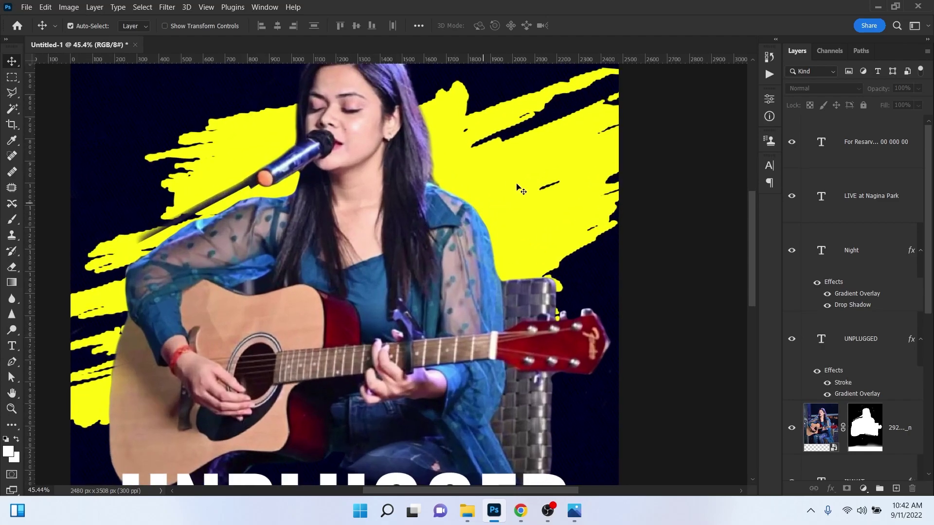
click(11, 424)
click(52, 409)
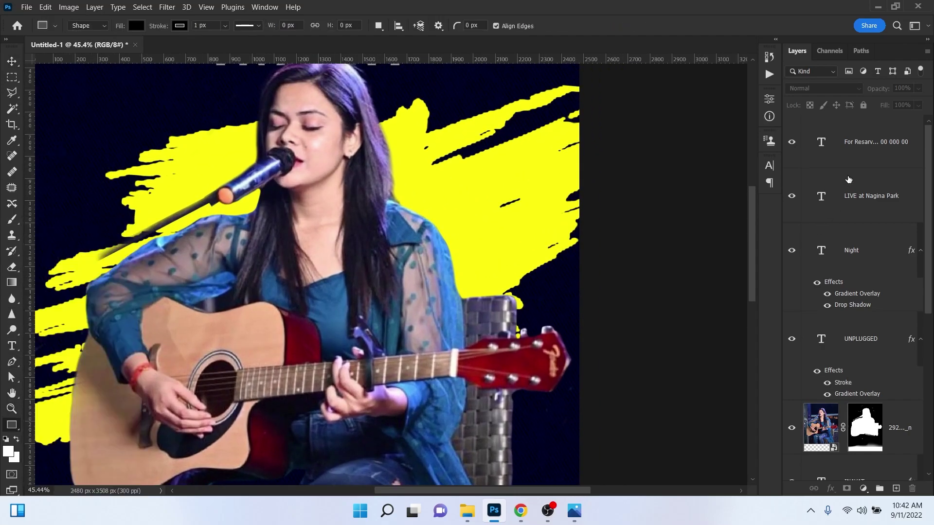
click(860, 144)
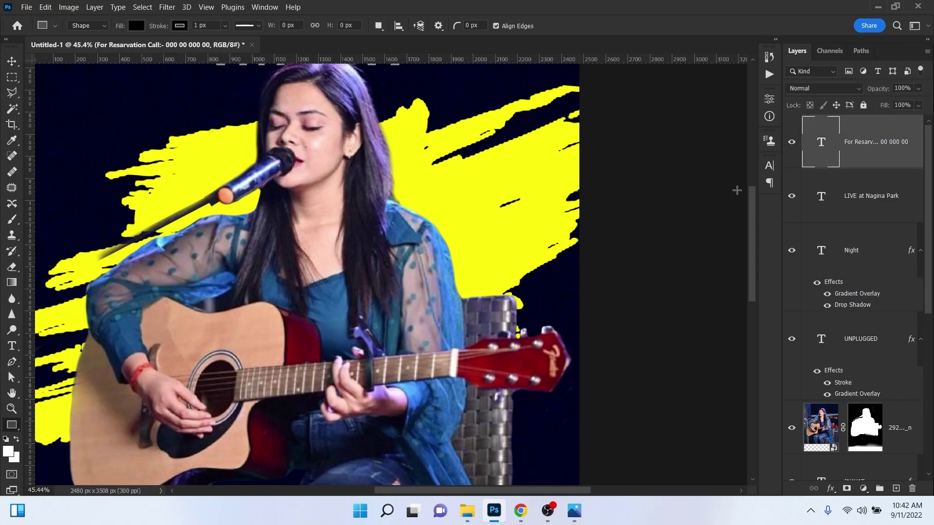
drag(462, 165, 528, 232)
key(v)
scroll(530, 194, up, 3)
scroll(487, 182, up, 2)
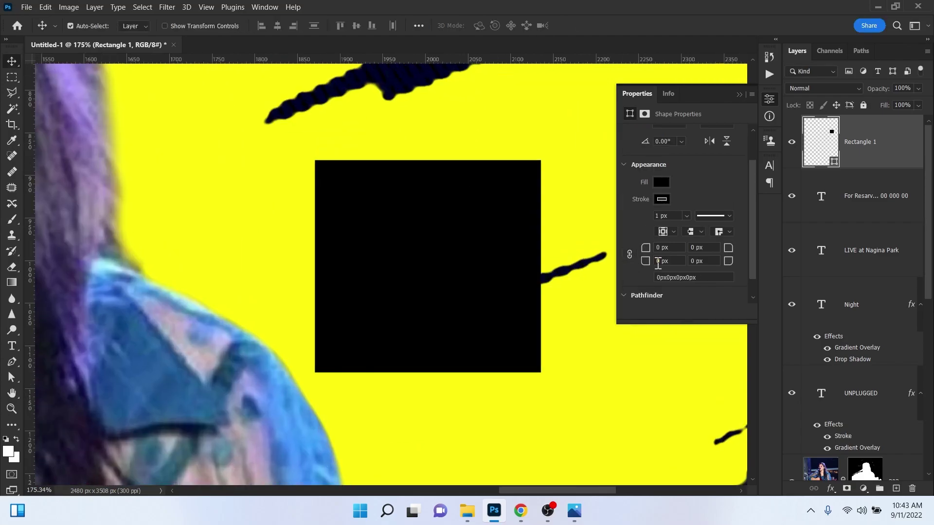
key(Tab)
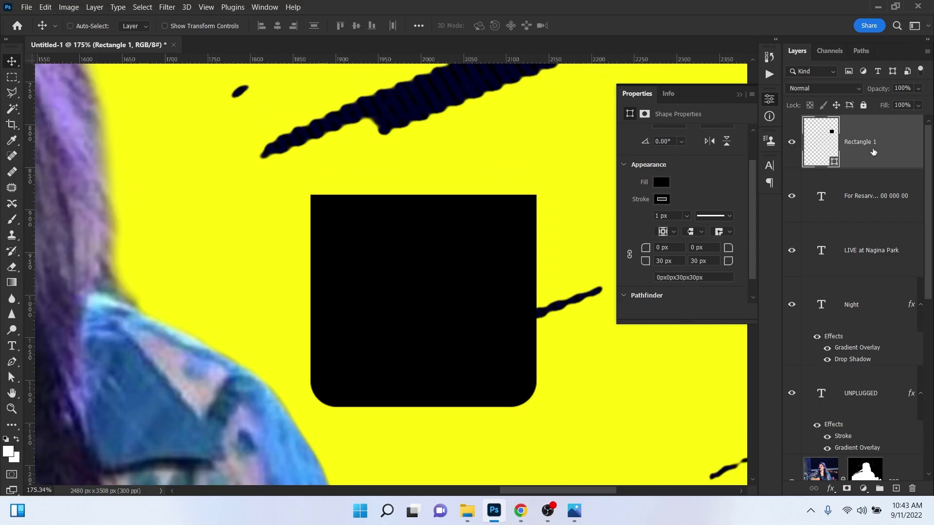
Duplicate the black rectangle, squash the copy to 23.67% height, flip it vertically and place it as a rounded cap on the original's top edge
key(ctrl+j)
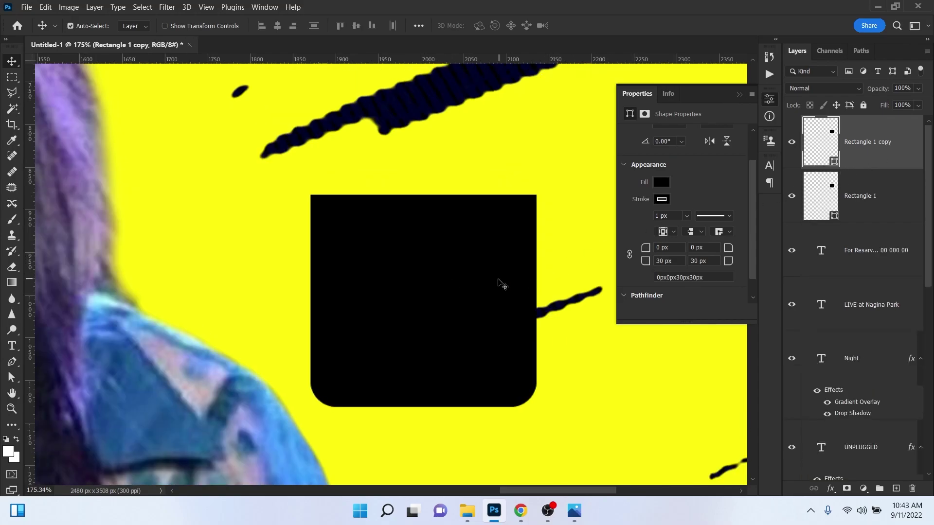
key(ctrl+t)
drag(417, 406, 416, 244)
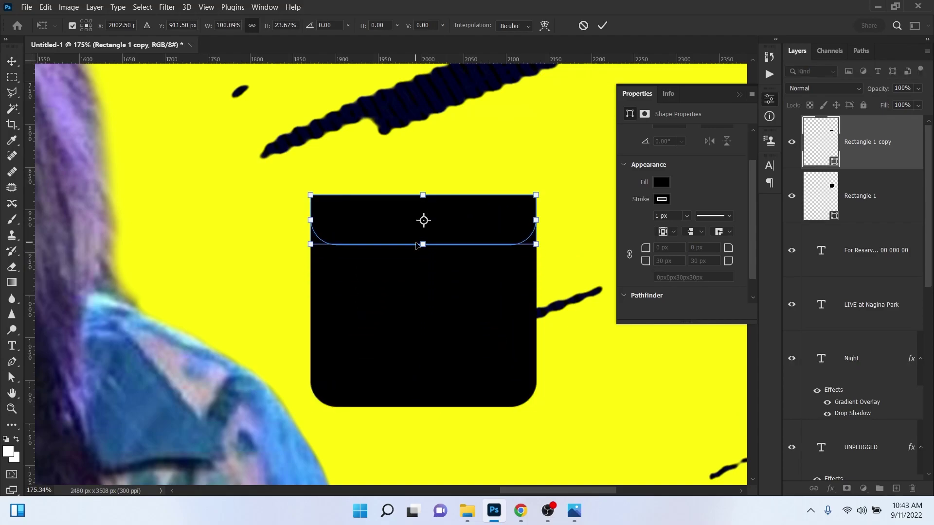
right_click(482, 227)
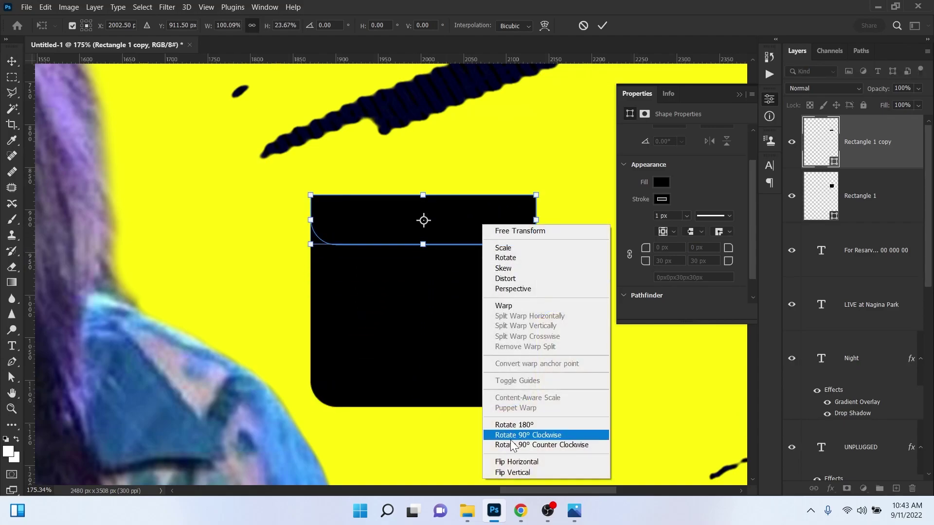
click(510, 471)
key(Return)
drag(403, 290, 405, 267)
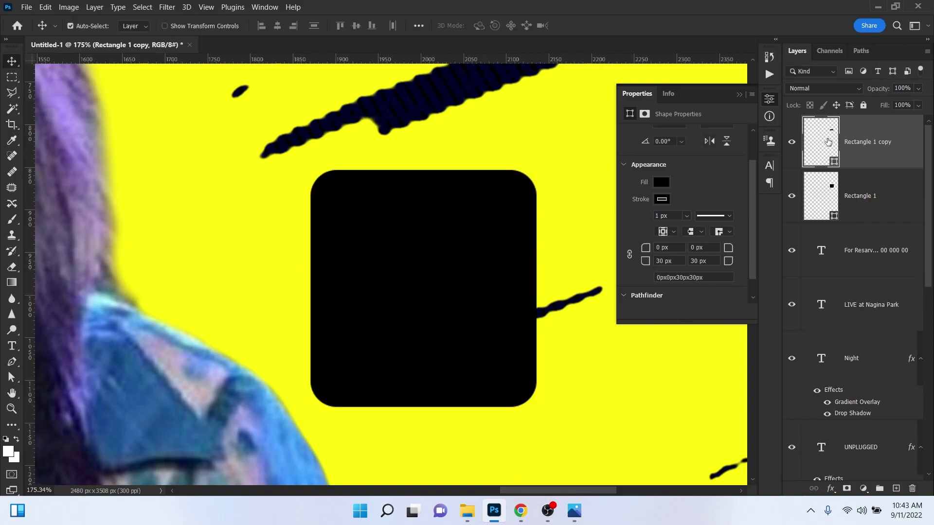
Fill the rectangle copy forming the rounded cap with red ff0000
double_click(828, 141)
click(579, 145)
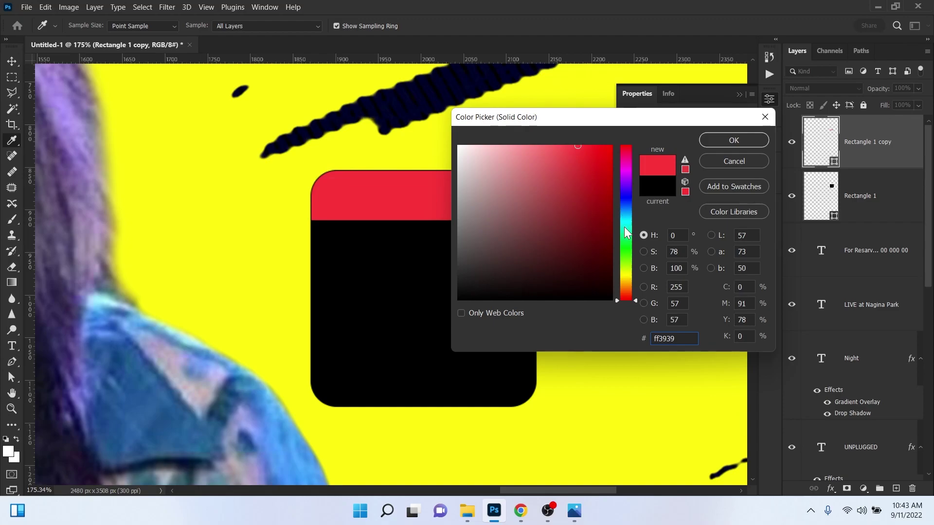
drag(631, 301, 628, 294)
drag(610, 185, 626, 137)
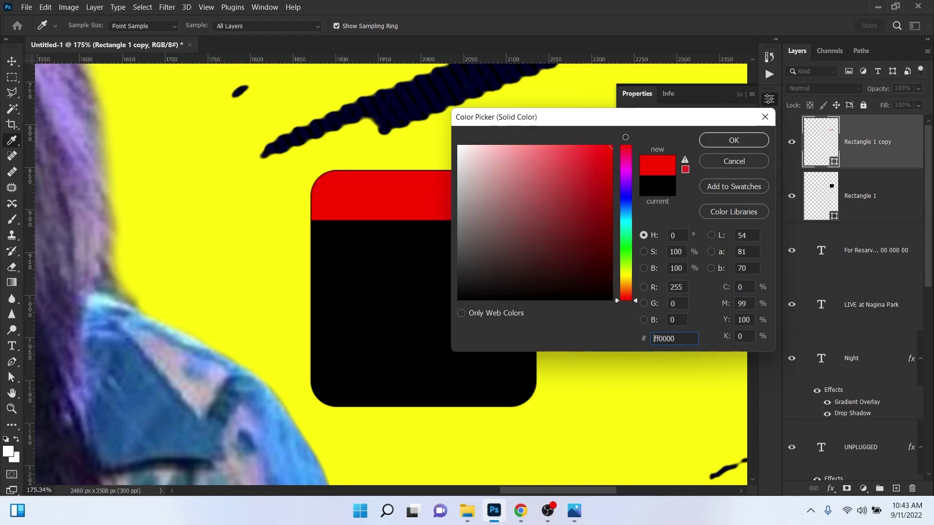
click(702, 140)
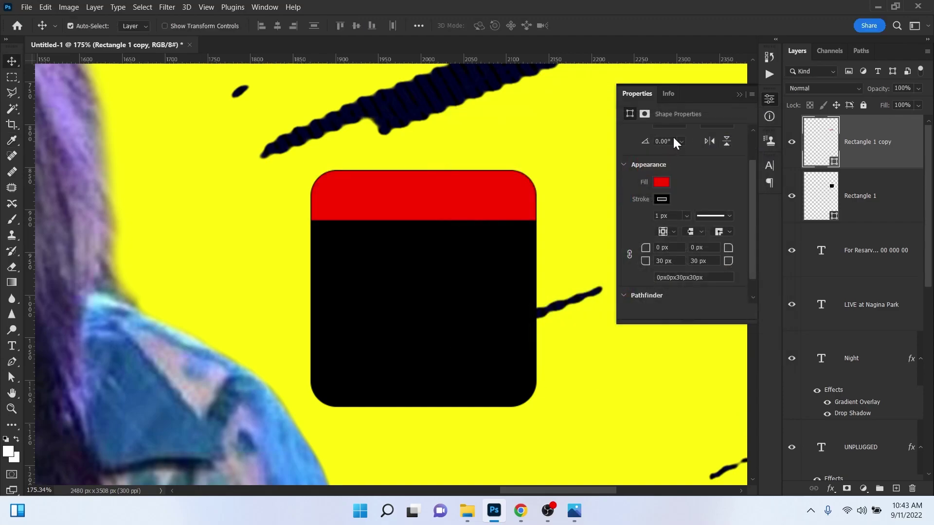
click(739, 94)
Remove the stroke outline from both the red cap and the black rectangle
click(860, 196)
scroll(394, 205, up, 5)
shift+click(871, 149)
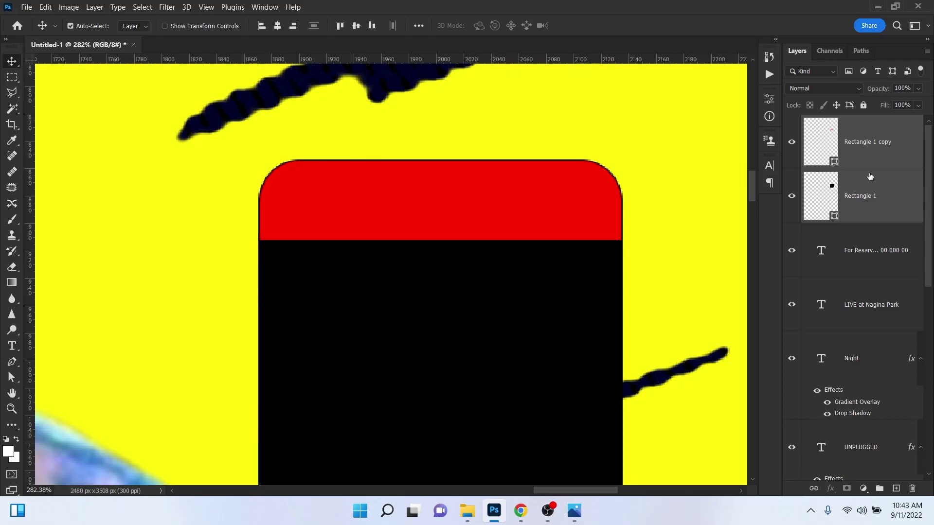
key(a)
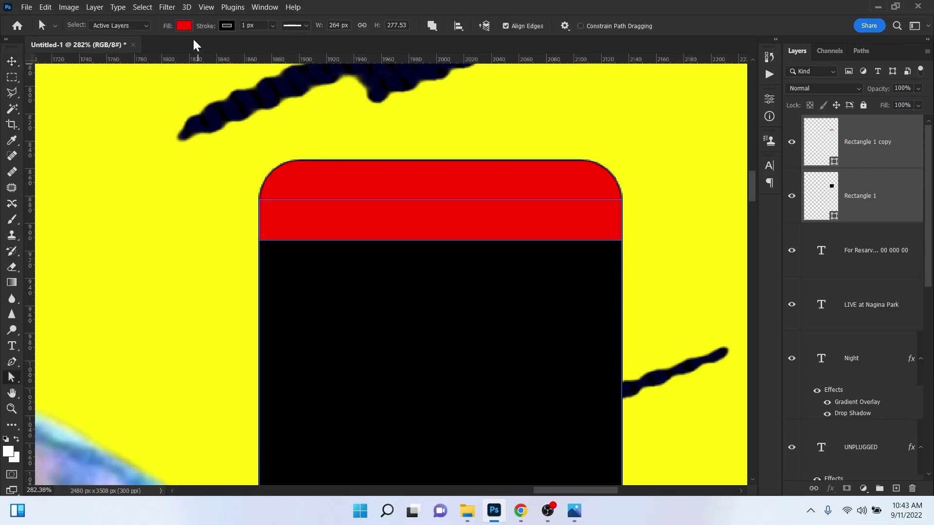
click(226, 26)
click(157, 51)
key(v)
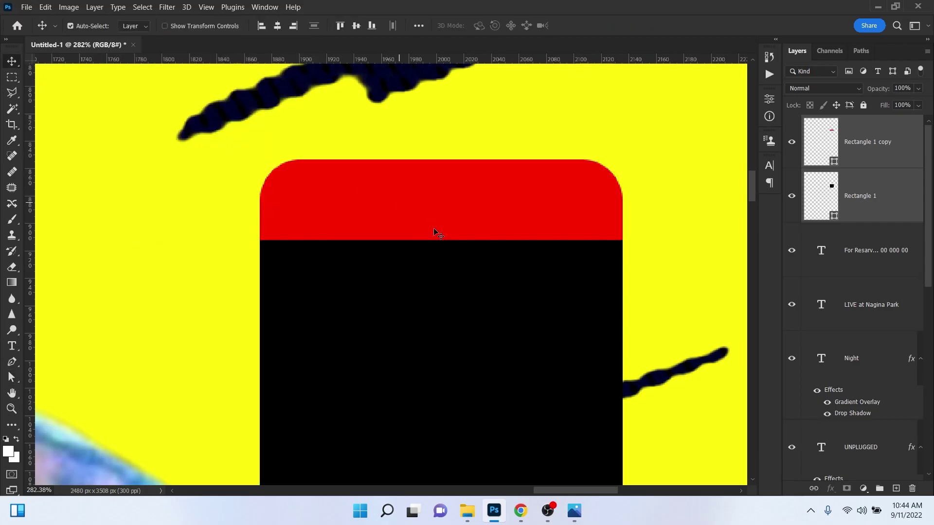
Change the fill of the large black rectangle under the red cap to white ffffff
scroll(653, 195, up, 4)
scroll(252, 226, down, 3)
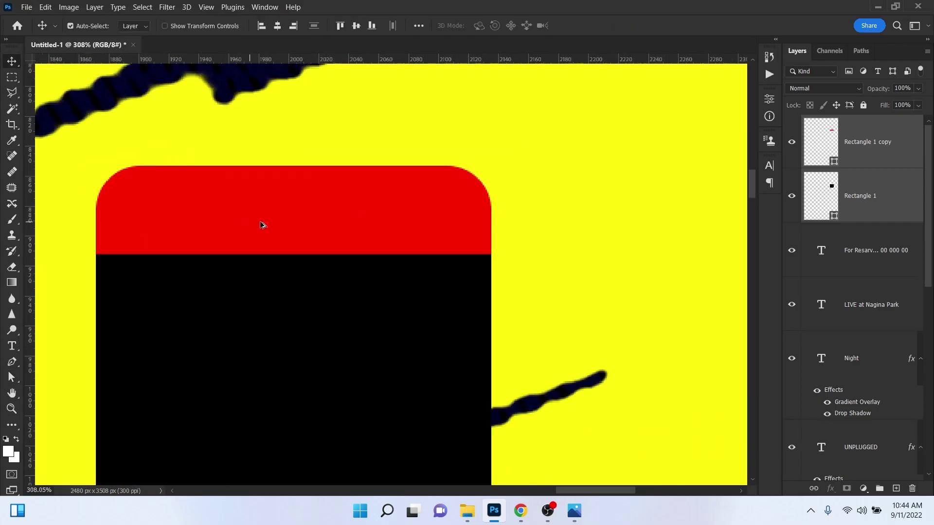
drag(308, 195, 395, 189)
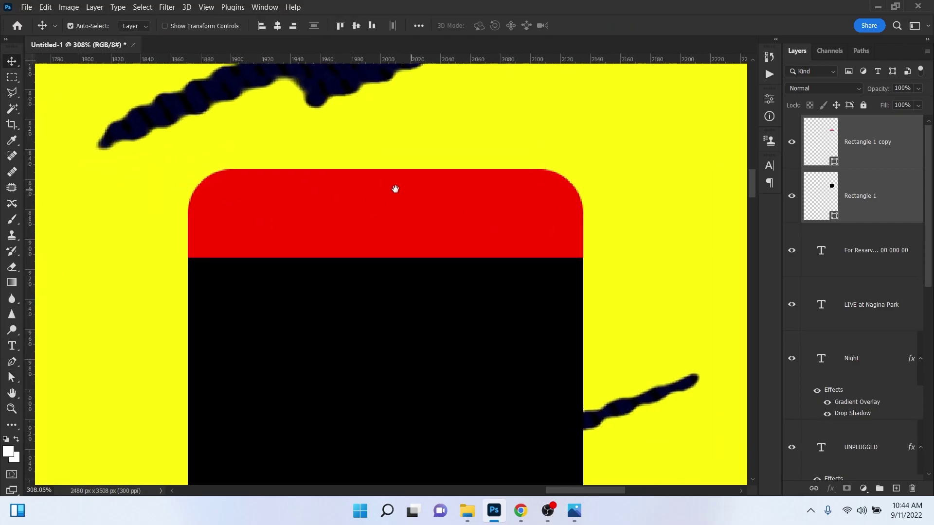
click(893, 208)
scroll(525, 213, down, 3)
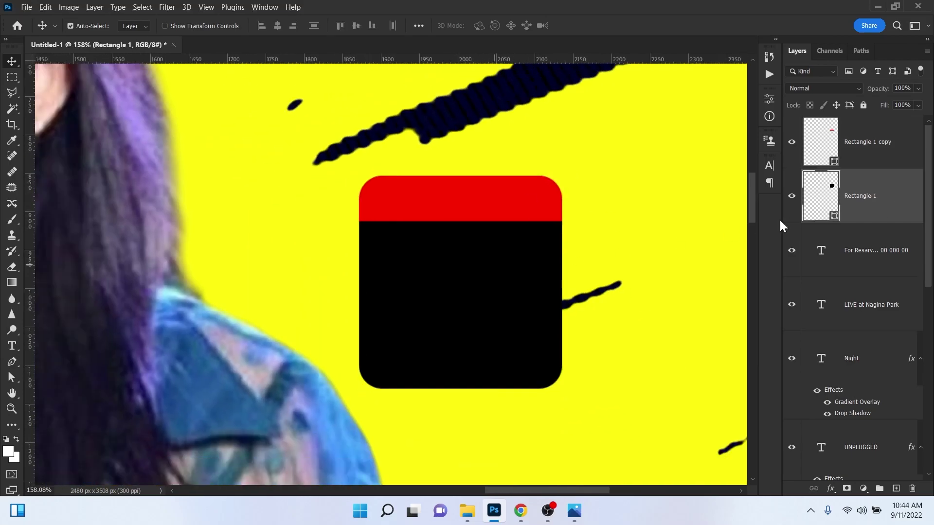
double_click(821, 196)
drag(477, 166, 442, 133)
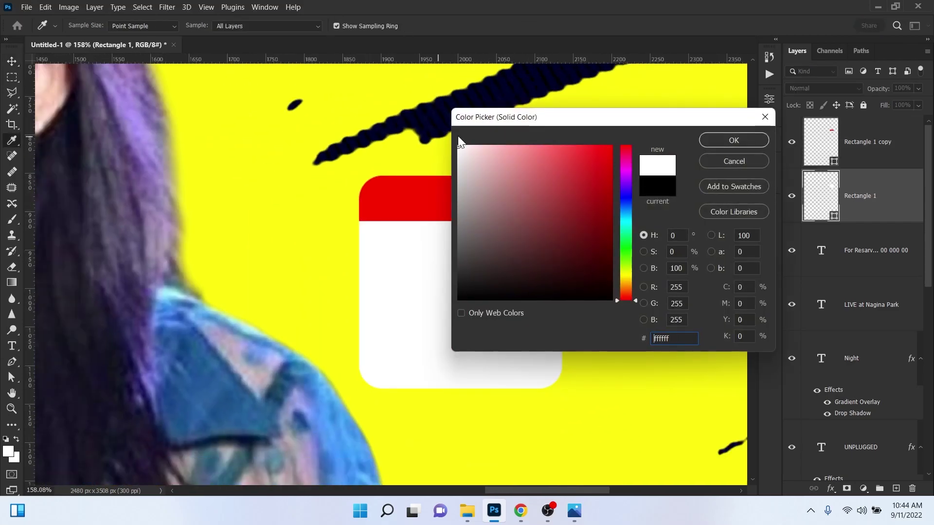
click(711, 142)
scroll(711, 208, down, 2)
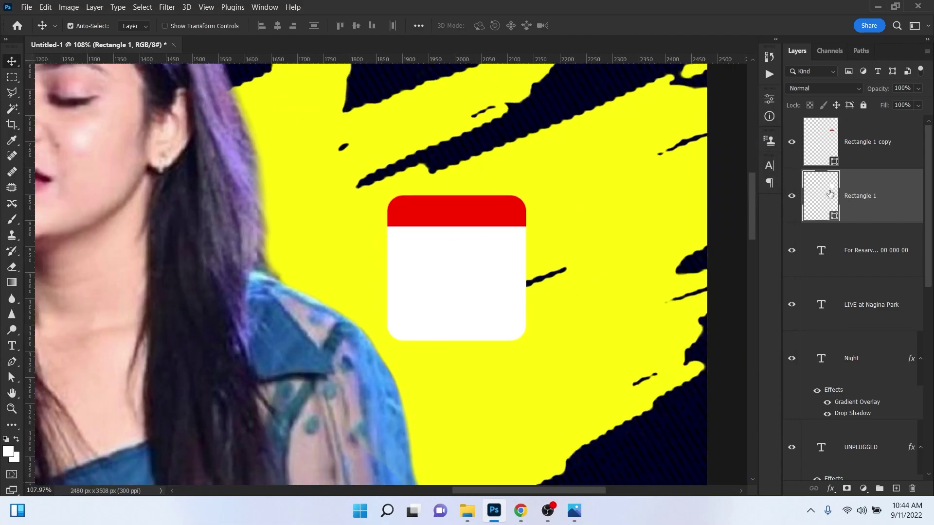
Add the text "SUNDAY" in white and move it onto the red header of the card
scroll(479, 250, up, 3)
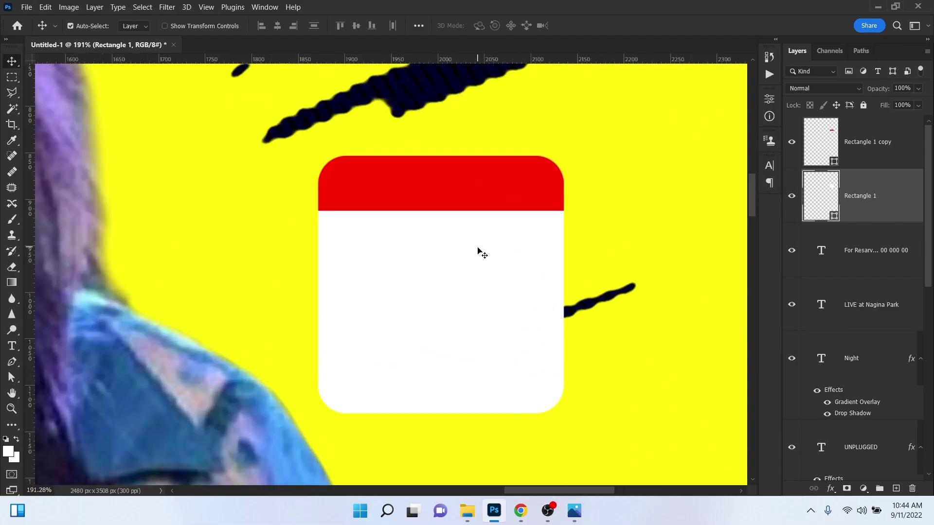
key(t)
click(634, 196)
text(SUNDAY)
key(ctrl+Return)
key(v)
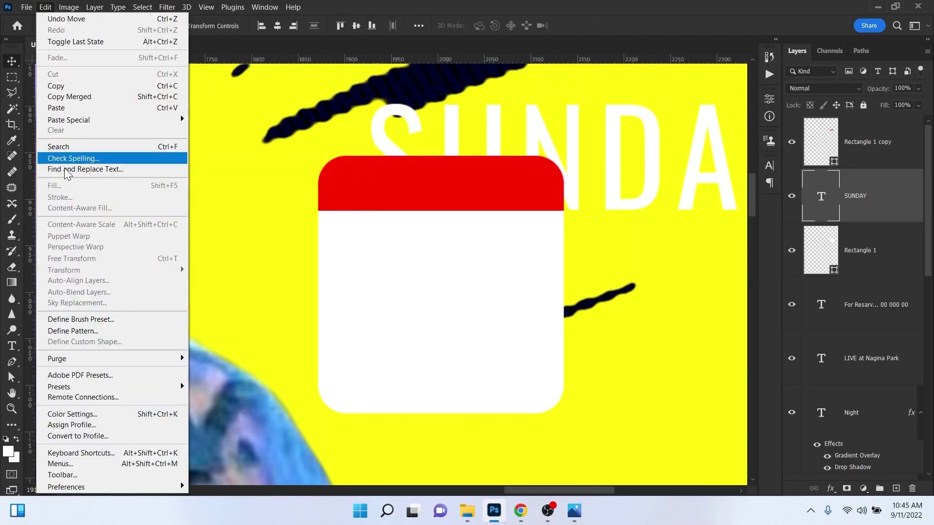
drag(442, 125, 421, 201)
key(ctrl+t)
key(Return)
Move the SUNDAY text layer above the red cap layer and scale it down to the header's width
drag(875, 206, 871, 141)
scroll(417, 252, up, 2)
key(ctrl+t)
drag(417, 252, 561, 201)
key(Return)
Set the SUNDAY text to Roboto Bold and fit it centred inside the red header
scroll(560, 201, down, 2)
double_click(501, 225)
key(ctrl+t)
scroll(511, 214, up, 1)
click(697, 182)
click(679, 232)
drag(546, 245, 535, 263)
key(Return)
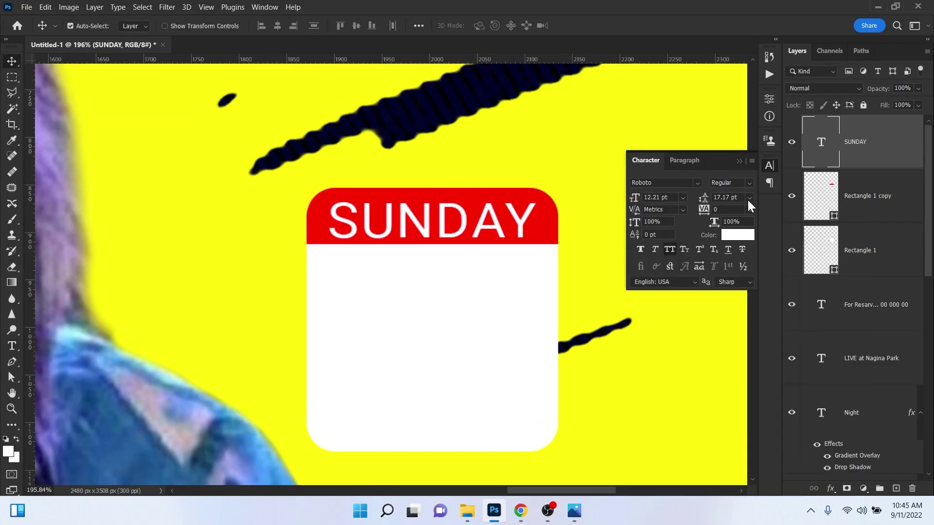
scroll(495, 271, up, 1)
key(v)
scroll(494, 271, down, 2)
Add the text "10", enlarge it and place it in the white area below SUNDAY
key(t)
click(226, 284)
text(10)
key(ctrl+t)
drag(228, 241, 408, 340)
drag(455, 273, 500, 261)
key(Return)
Recolor the "10" text to dark grey 1b1b1b
click(487, 25)
drag(567, 244, 457, 301)
click(734, 161)
click(542, 308)
key(ctrl+a)
click(486, 25)
click(734, 141)
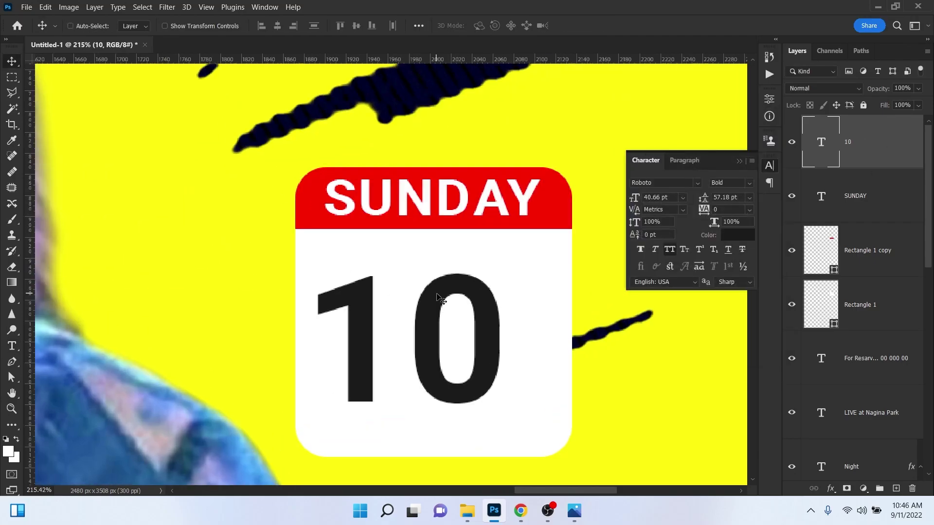
Duplicate the "10" text, change the copy to "th" and scale it down as a superscript beside the number
key(ctrl+j)
text(TH)
click(580, 26)
key(ctrl+t)
drag(632, 403, 563, 323)
key(Return)
key(v)
scroll(525, 309, down, 2)
Duplicate the "th" text, change the copy to "SEPTEMBER" and fit it below the "10"
click(866, 305)
drag(506, 191, 506, 257)
key(ctrl+j)
text(SEPTEMBER)
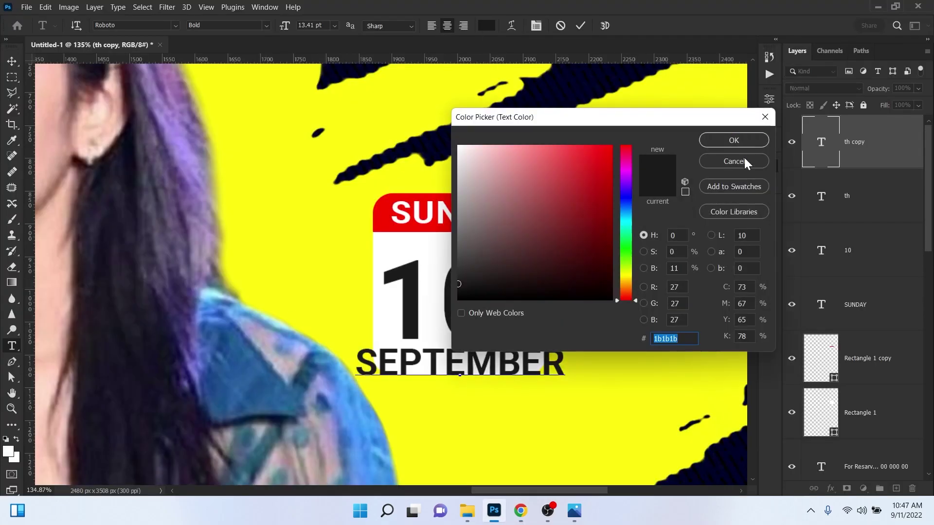
click(745, 163)
key(ctrl+Return)
scroll(466, 385, up, 2)
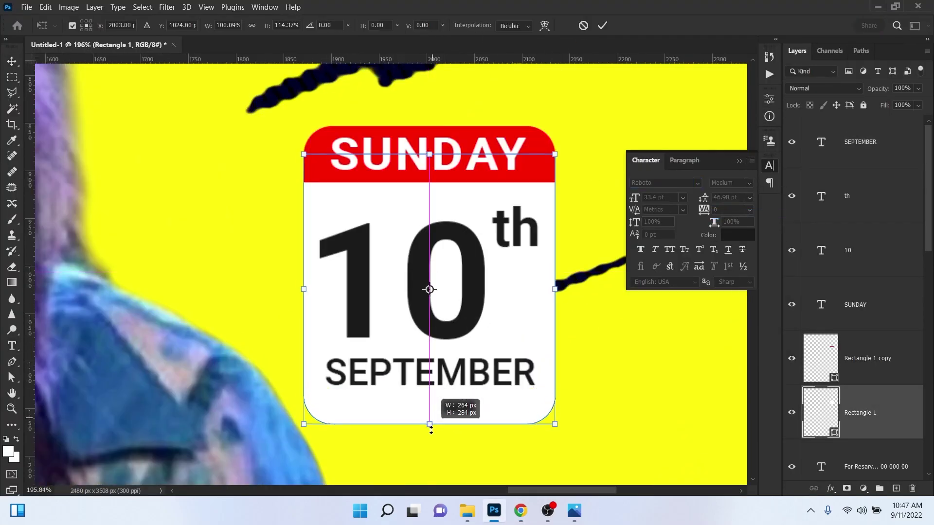
Stretch the white rectangle downward to about 264 by 284 px so it holds SEPTEMBER
click(475, 413)
scroll(475, 413, down, 3)
scroll(479, 402, up, 2)
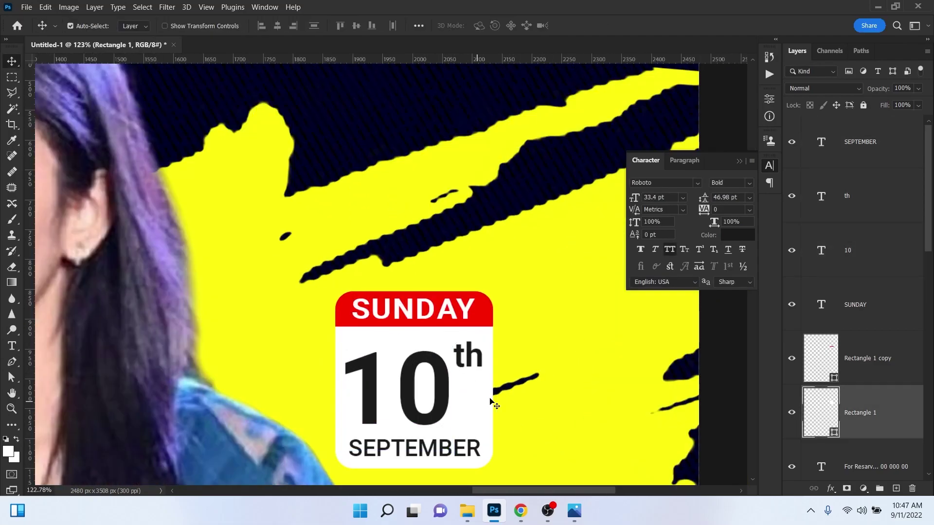
Set the corner radius of the calendar card's rounded corners to 20 px
click(769, 99)
scroll(669, 219, down, 1)
click(669, 270)
text(20)
key(Return)
scroll(423, 371, up, 3)
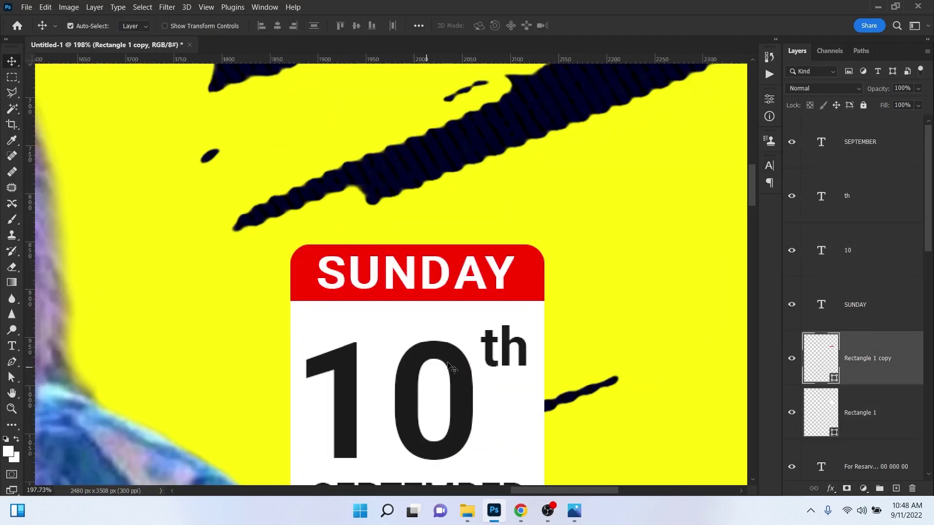
Scale the "10" and "th" texts to 88.26%, centre them under SUNDAY, and shorten the white rectangle to about 235 px high
drag(493, 318, 493, 339)
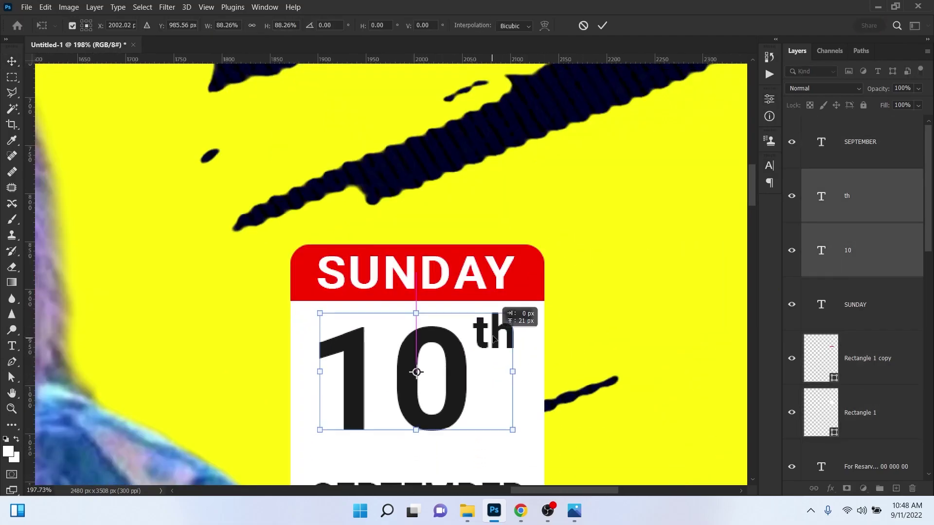
key(Return)
click(428, 334)
scroll(428, 334, down, 3)
click(769, 99)
scroll(427, 333, down, 4)
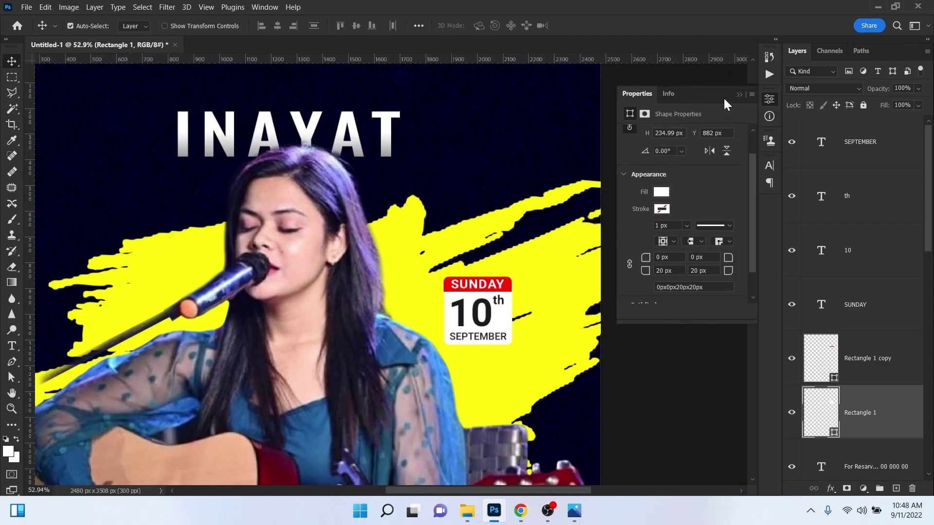
scroll(501, 284, down, 3)
scroll(497, 315, up, 8)
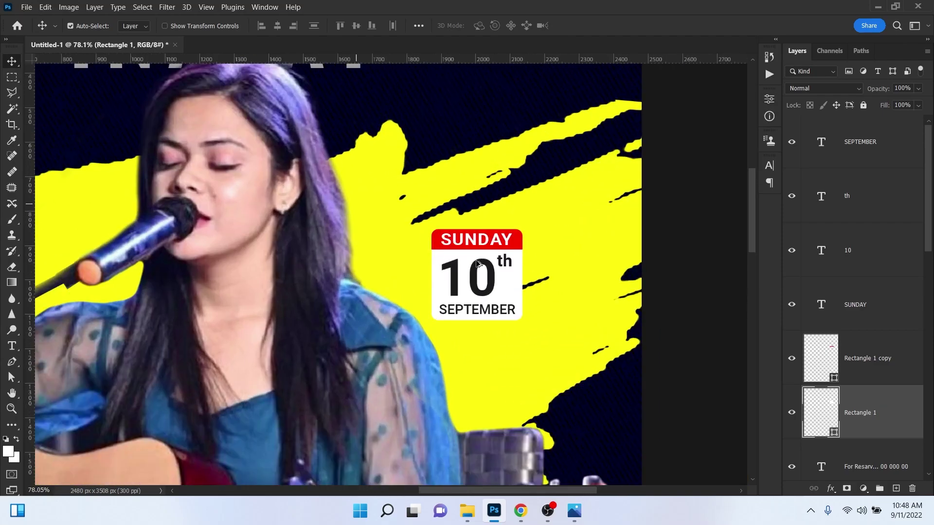
Group the SEPTEMBER, th, 10 and SUNDAY texts with both rectangles of the calendar card
click(869, 366)
click(862, 396)
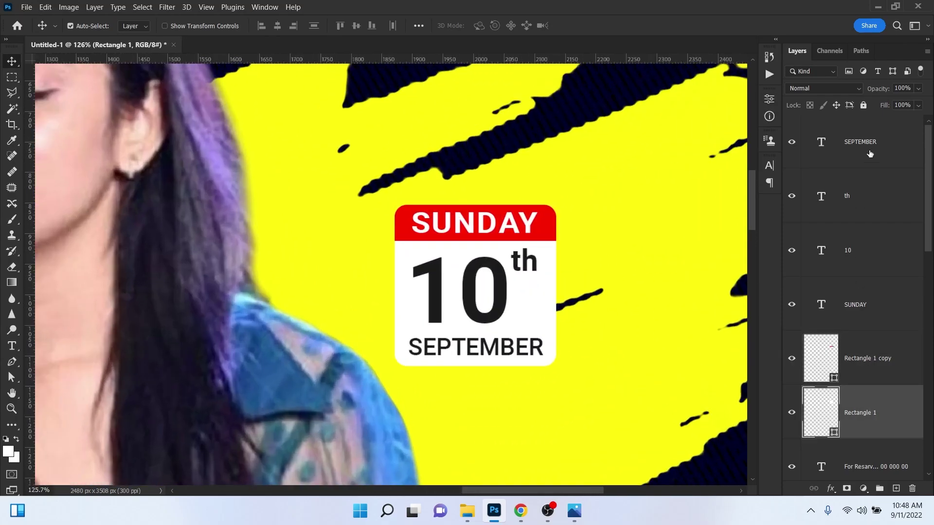
shift+click(869, 152)
drag(648, 302, 594, 290)
scroll(553, 256, down, 6)
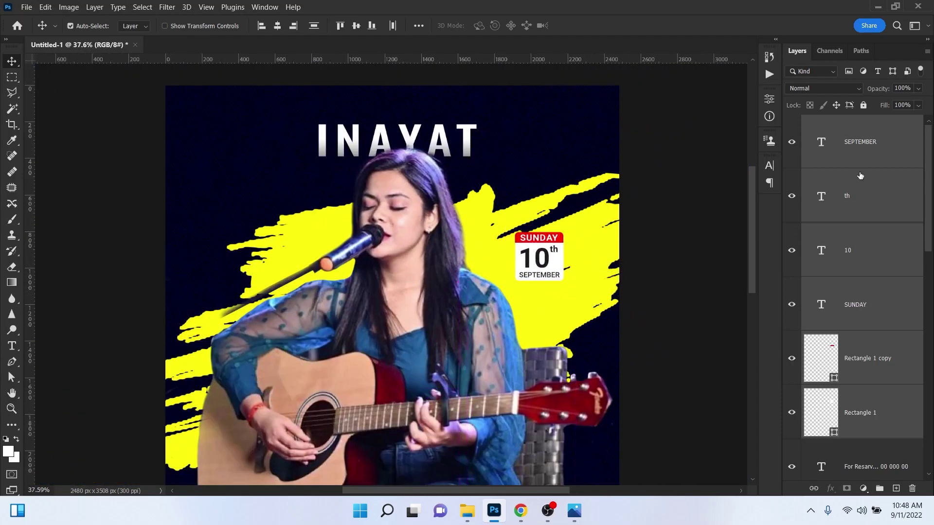
key(ctrl+g)
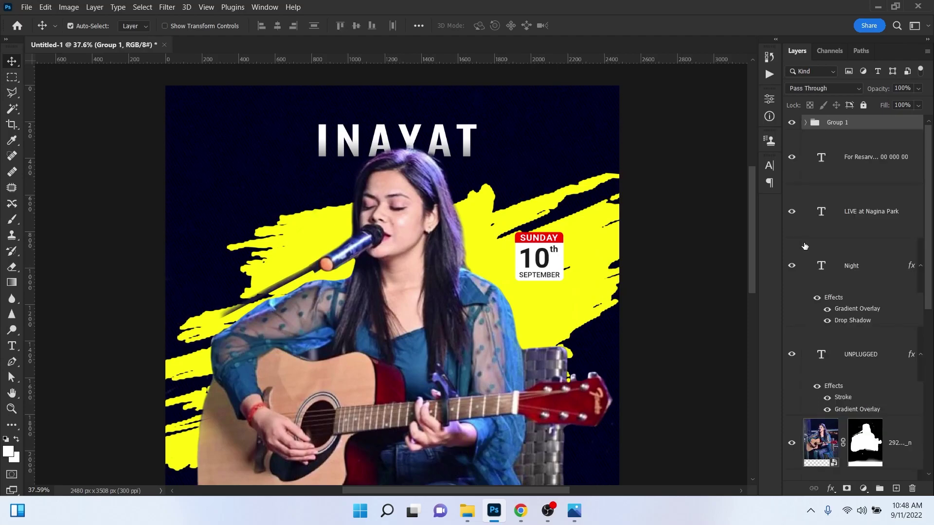
Move the calendar group beneath the guitarist photo layer and place the card partly behind her shoulder
scroll(588, 246, up, 3)
drag(588, 246, 550, 252)
drag(874, 128, 858, 309)
drag(527, 265, 533, 246)
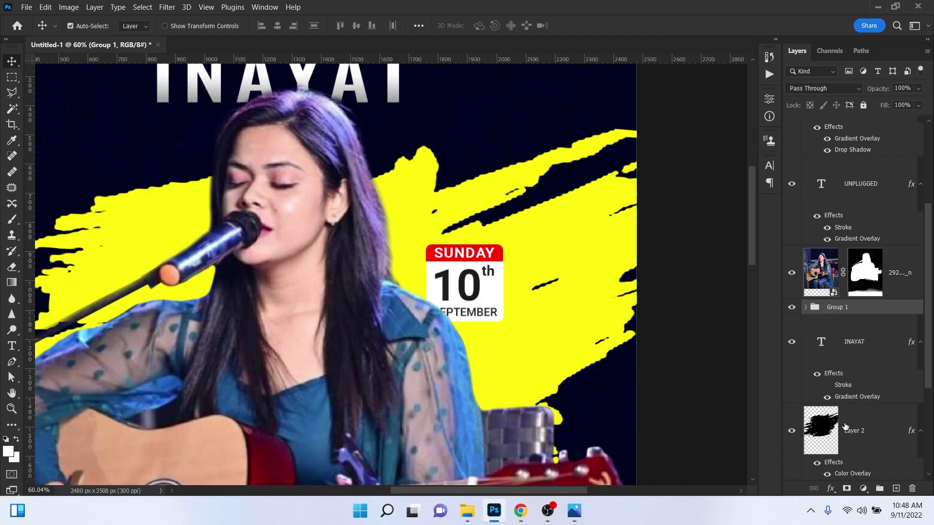
Add a layer mask to the calendar group and paint black with a soft brush to fade the corner near the shoulder
click(846, 489)
key(b)
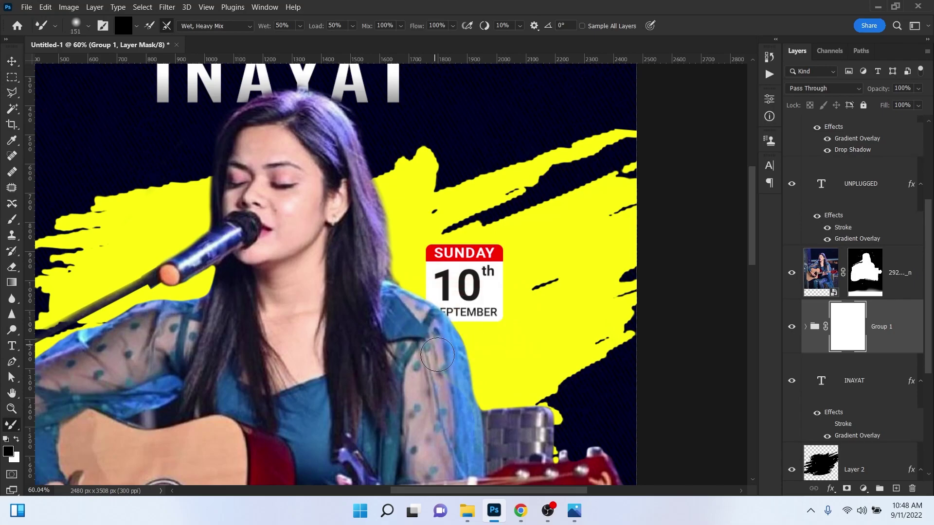
drag(437, 354, 441, 335)
click(16, 223)
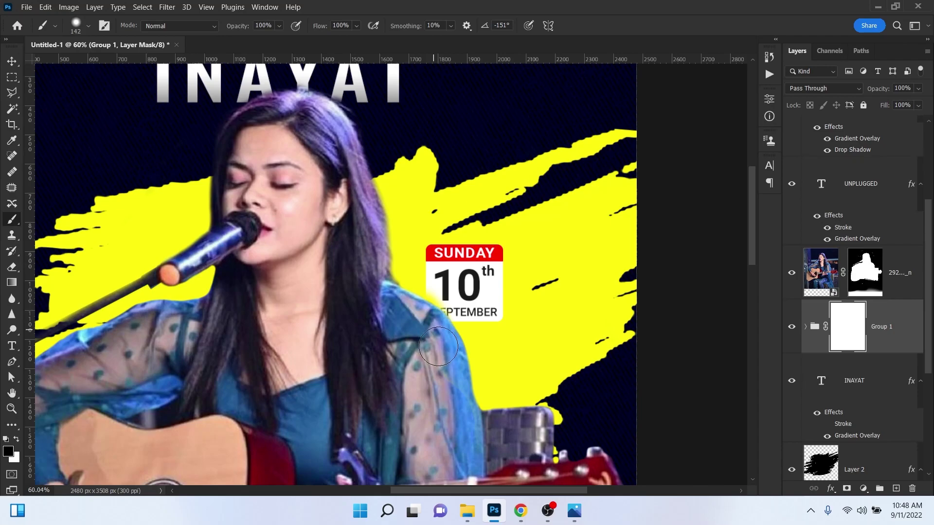
scroll(445, 344, up, 3)
drag(396, 311, 357, 317)
click(384, 311)
scroll(363, 340, down, 4)
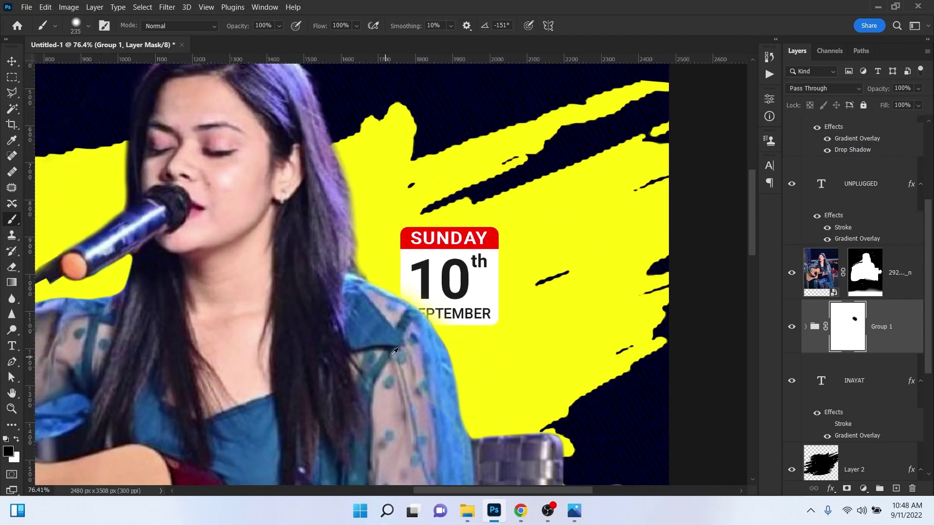
scroll(363, 340, down, 2)
key(v)
drag(422, 290, 427, 292)
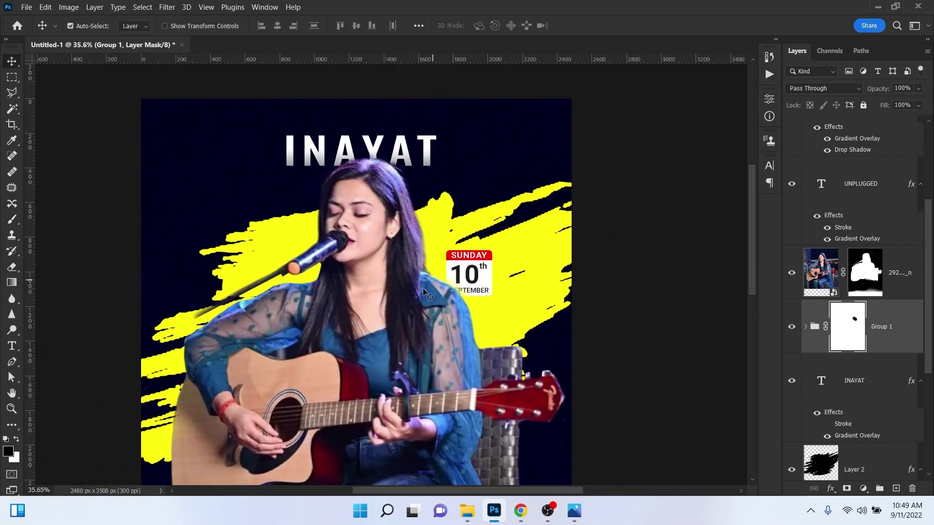
scroll(427, 293, down, 3)
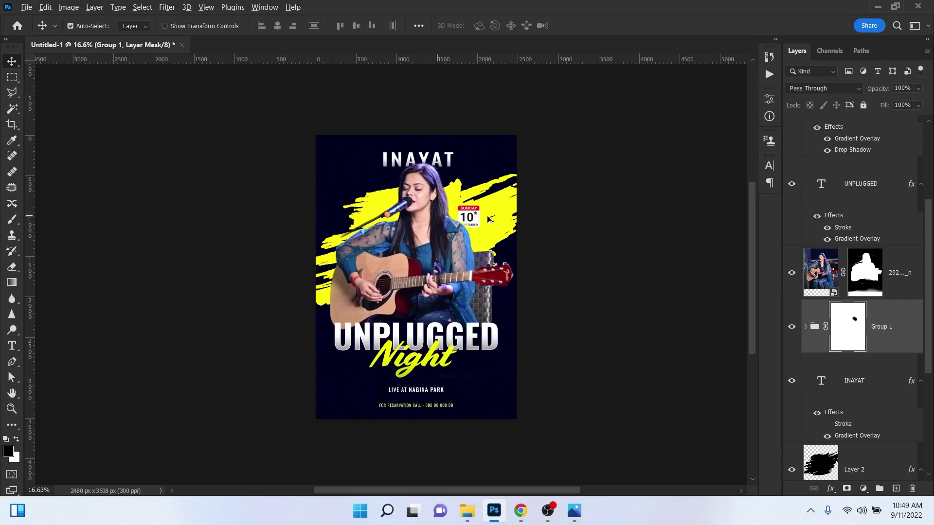
Switch to Chrome and bring up the "shining light" image search results
click(521, 511)
click(163, 10)
click(226, 10)
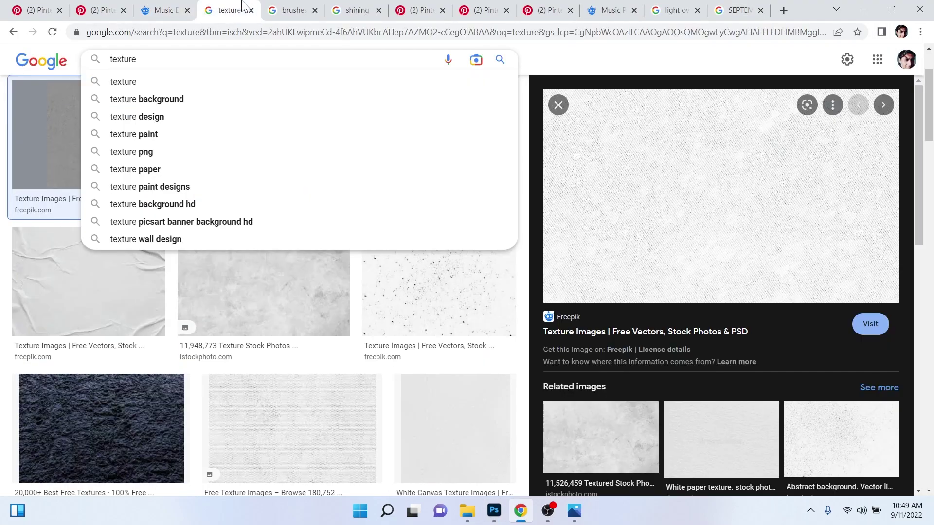
click(289, 9)
click(349, 8)
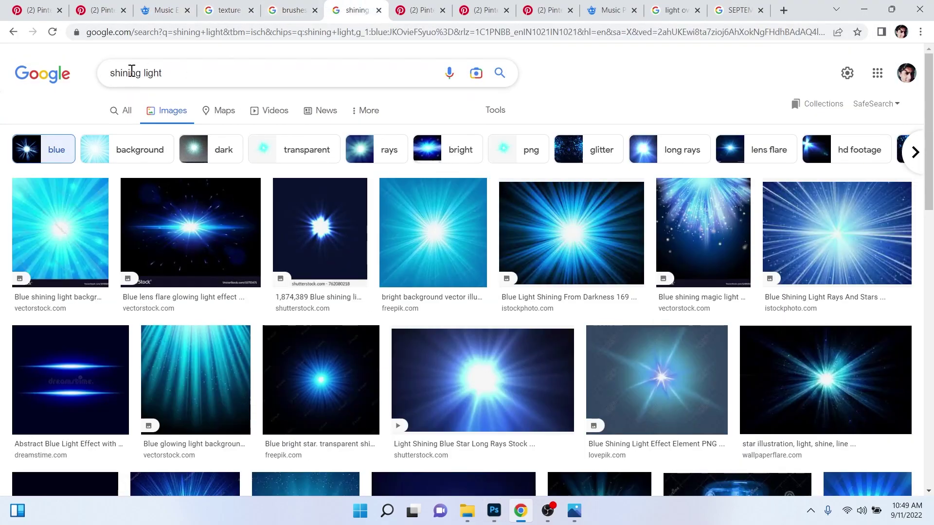
click(151, 77)
triple_click(148, 76)
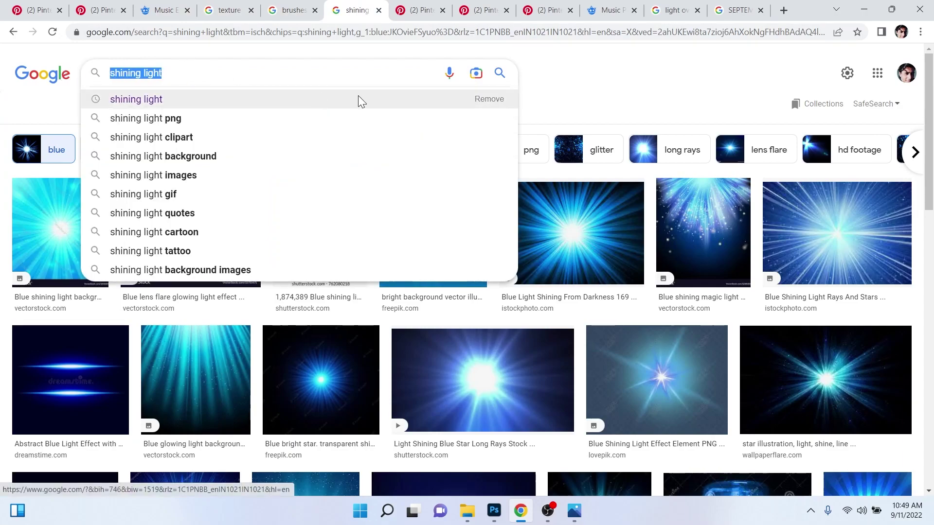
click(638, 73)
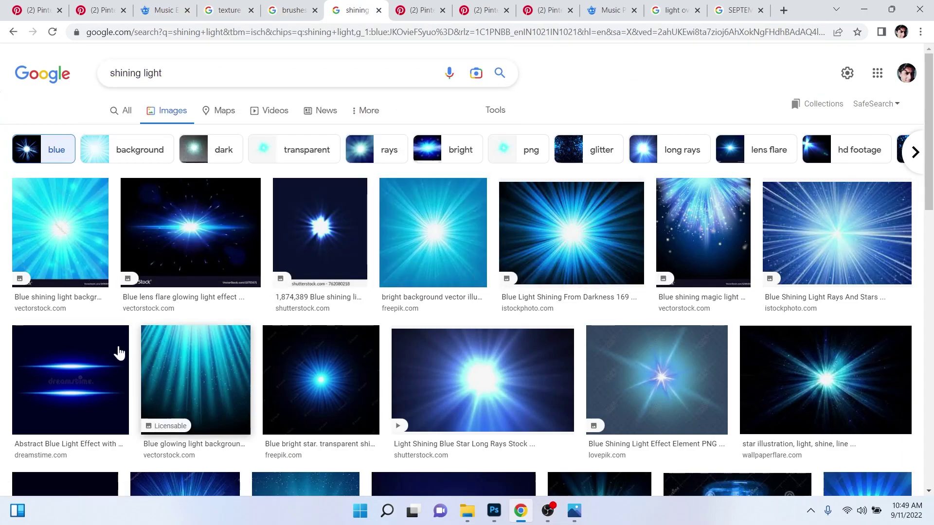
Preview the blue image with two horizontal light streaks and look through its related images and further results
click(50, 405)
click(503, 311)
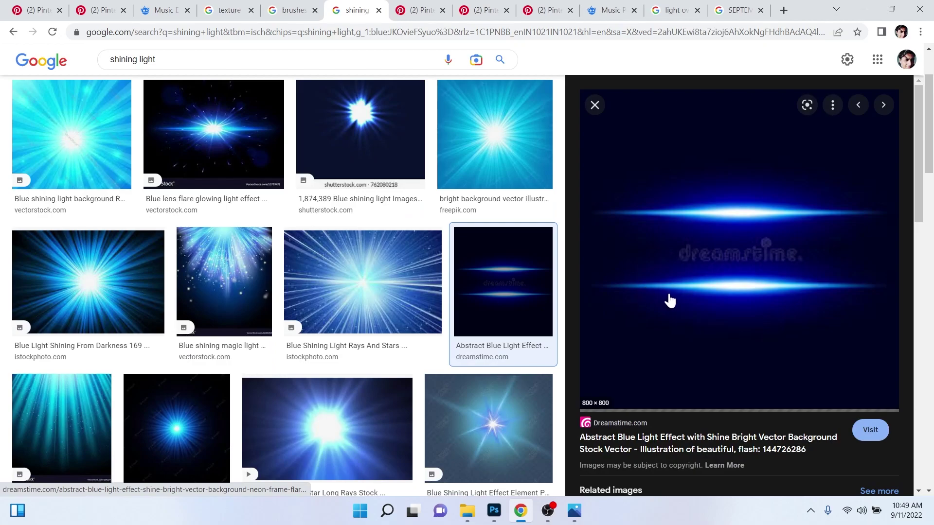
scroll(701, 310, down, 6)
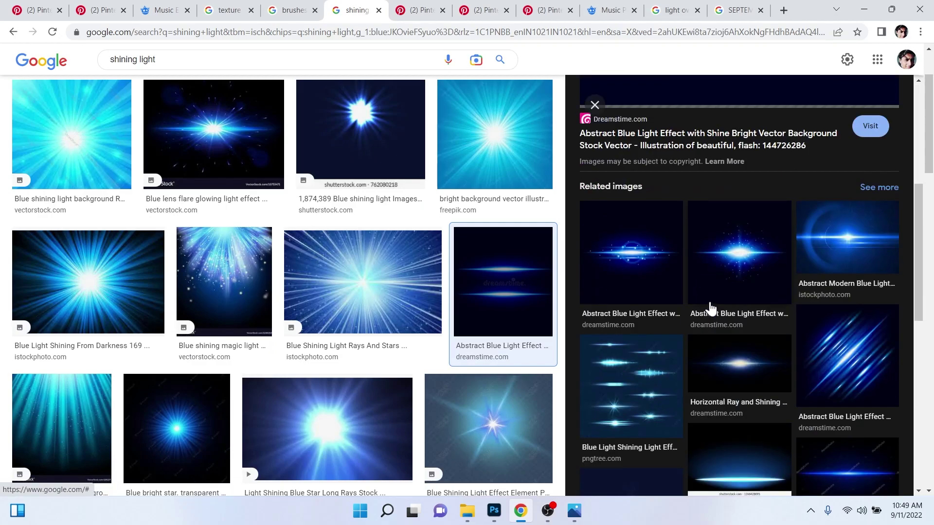
scroll(710, 307, down, 5)
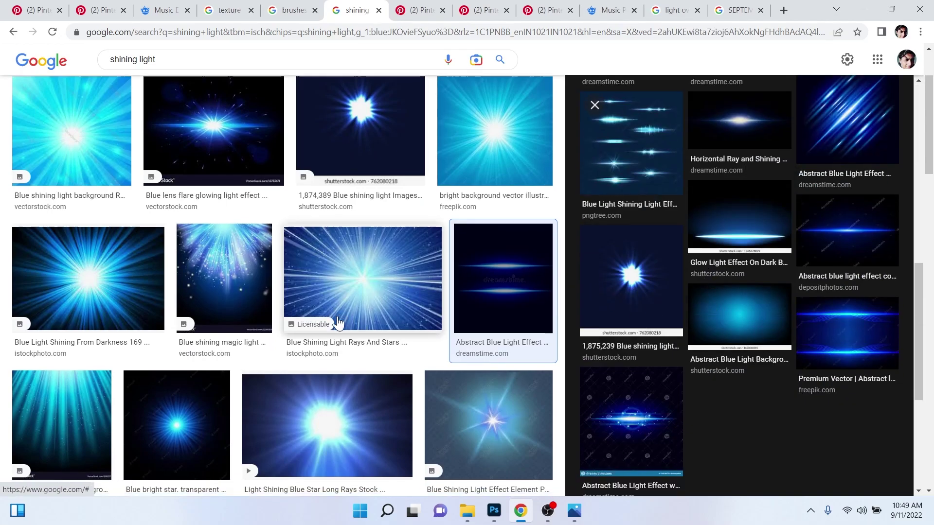
scroll(336, 320, down, 6)
Copy the single blue light flare image from the Pinterest result and paste it into the Photoshop flyer above the calendar group
click(268, 291)
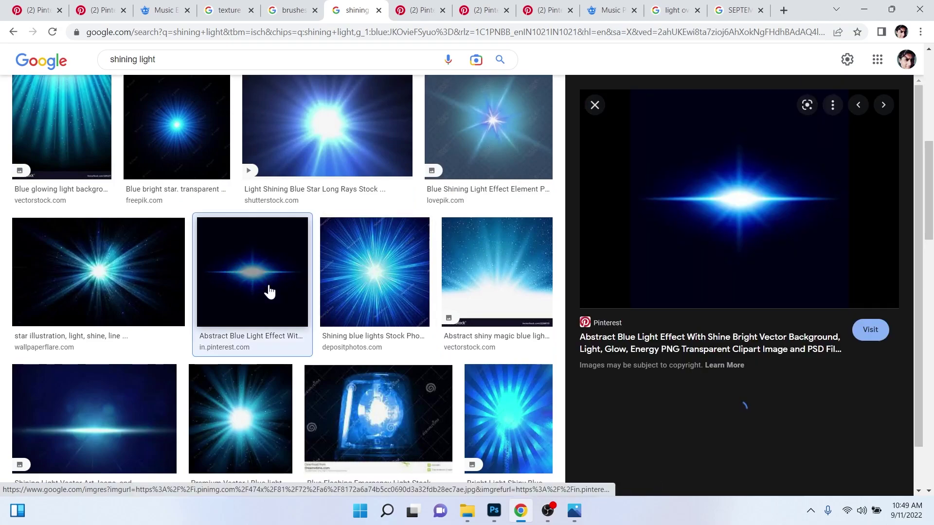
right_click(719, 245)
click(746, 386)
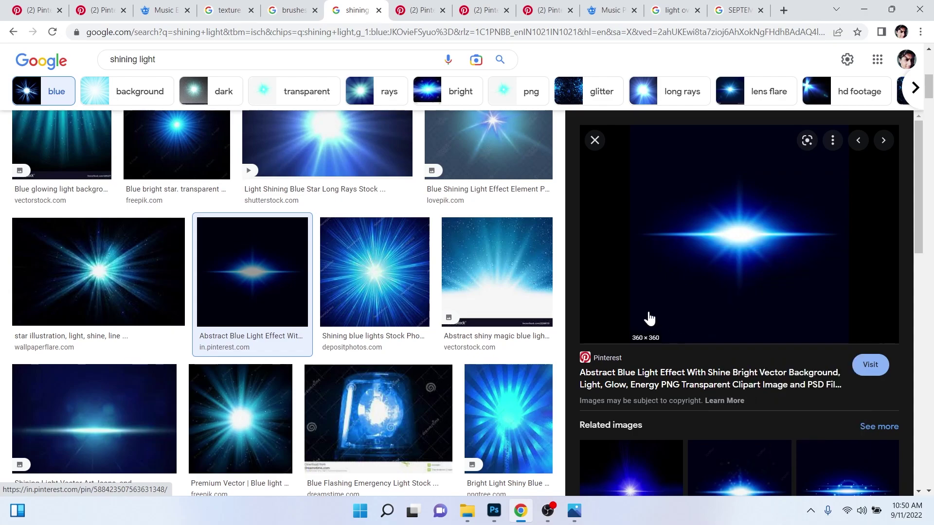
key(alt+Tab)
key(ctrl+v)
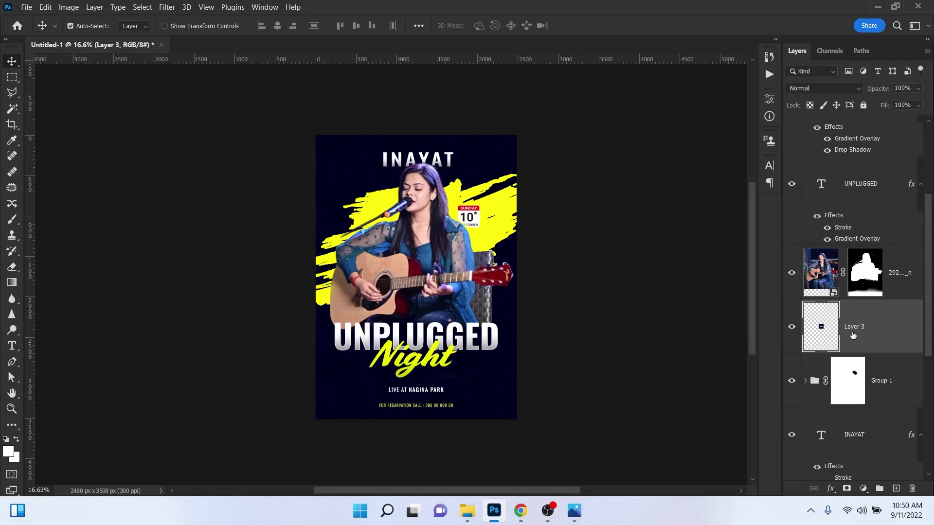
Move the blue flare layer to the top of the layer stack, enlarge it, and place it over the flyer's lower left edge
drag(865, 332, 888, 127)
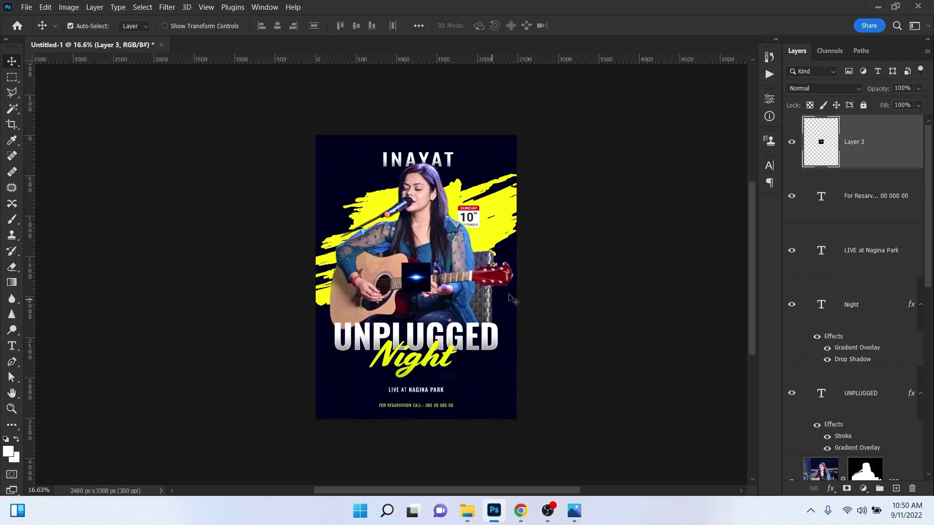
key(ctrl+t)
drag(437, 292, 488, 348)
key(Return)
scroll(341, 205, up, 3)
drag(568, 254, 407, 323)
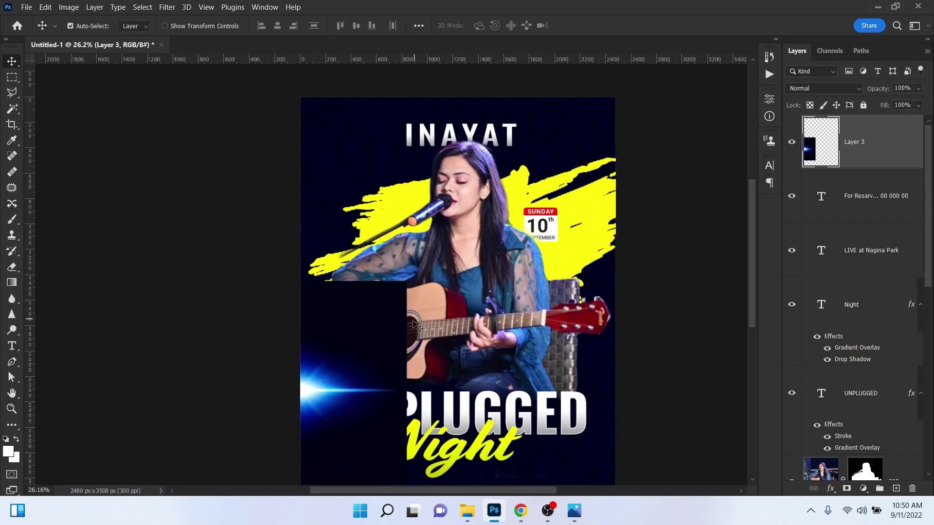
Set the blue flare's blend mode to Lighten and shift it beside the start of the UNPLUGGED title
scroll(423, 302, down, 3)
scroll(423, 301, right, 2)
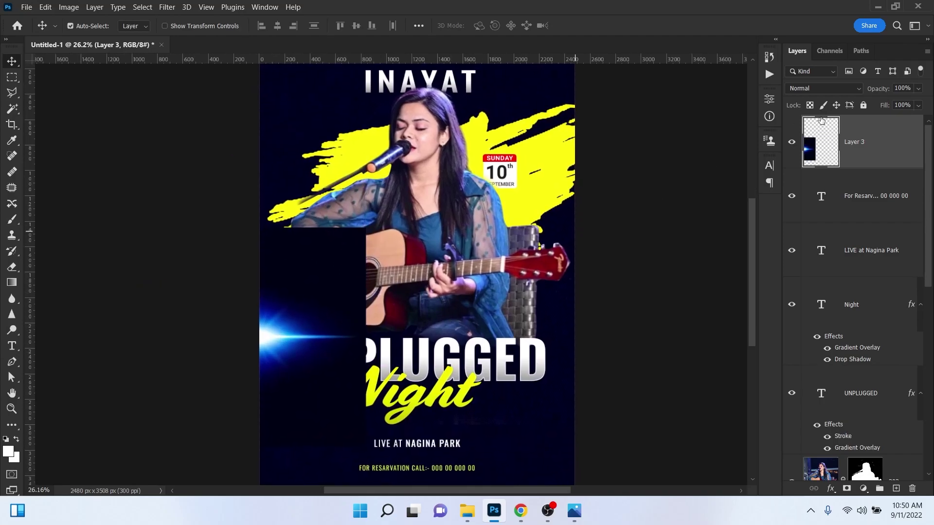
click(800, 91)
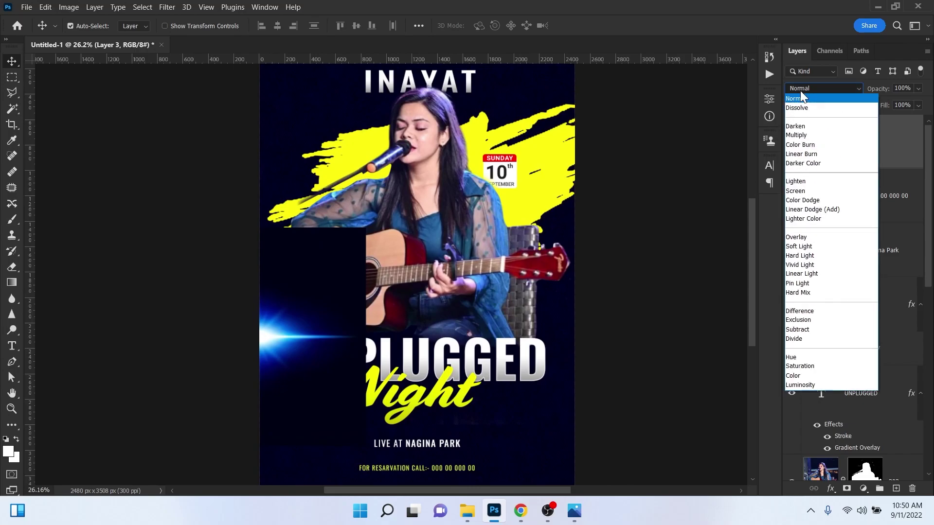
click(813, 183)
drag(333, 298, 339, 275)
Squash the flare to about 46% height and align its streak with the upper left edge of UNPLUGGED
key(ctrl+t)
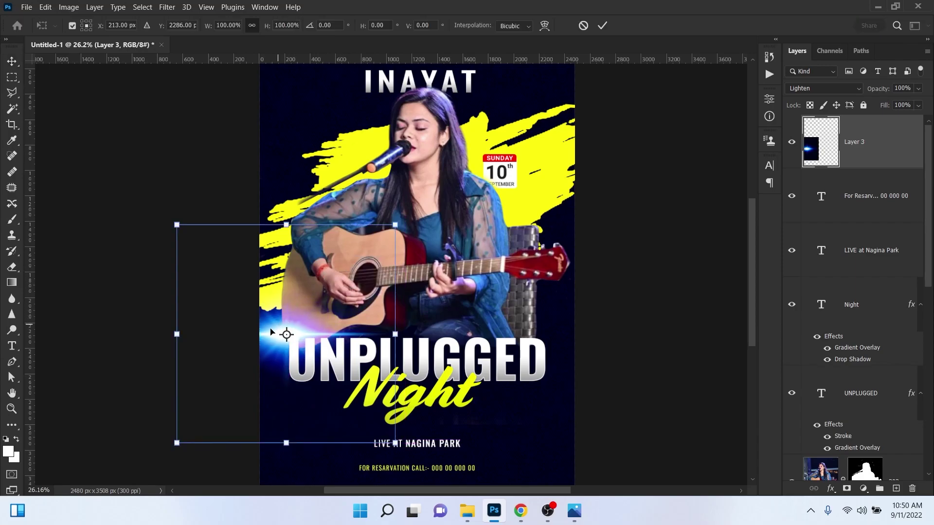
drag(286, 225, 282, 345)
drag(325, 396, 325, 341)
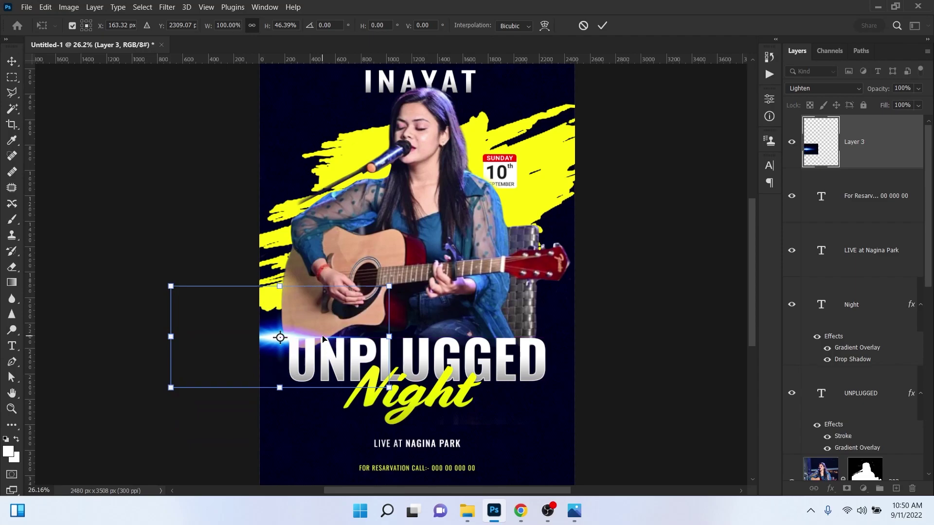
key(Return)
scroll(325, 340, up, 3)
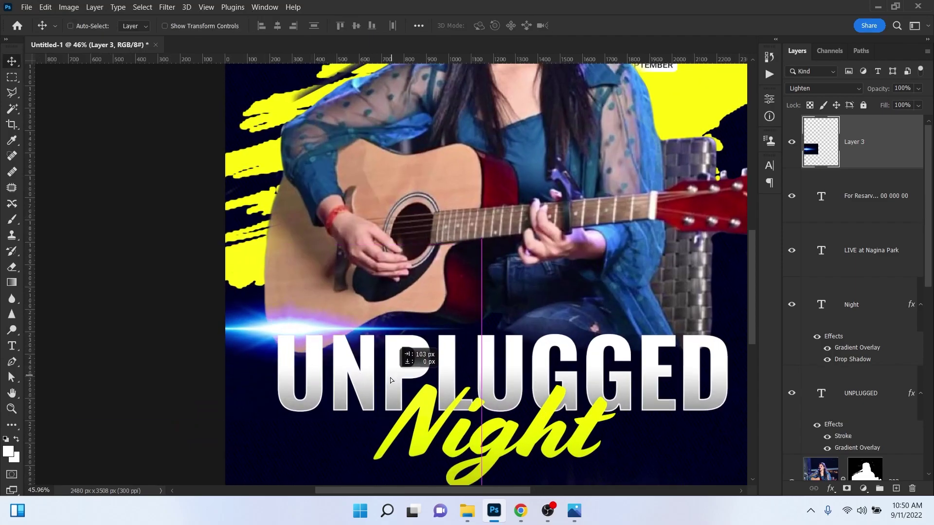
scroll(384, 388, down, 3)
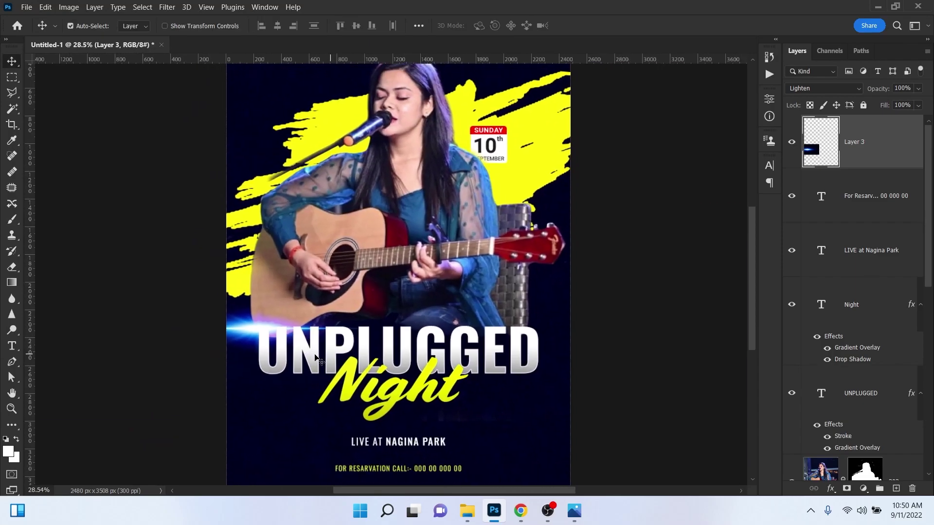
Duplicate the blue flare to the lower right end of UNPLUGGED and enlarge the copy
mouse_move(534, 407)
mouse_down()
mouse_move(559, 407)
mouse_move(546, 409)
mouse_up()
scroll(487, 370, down, 3)
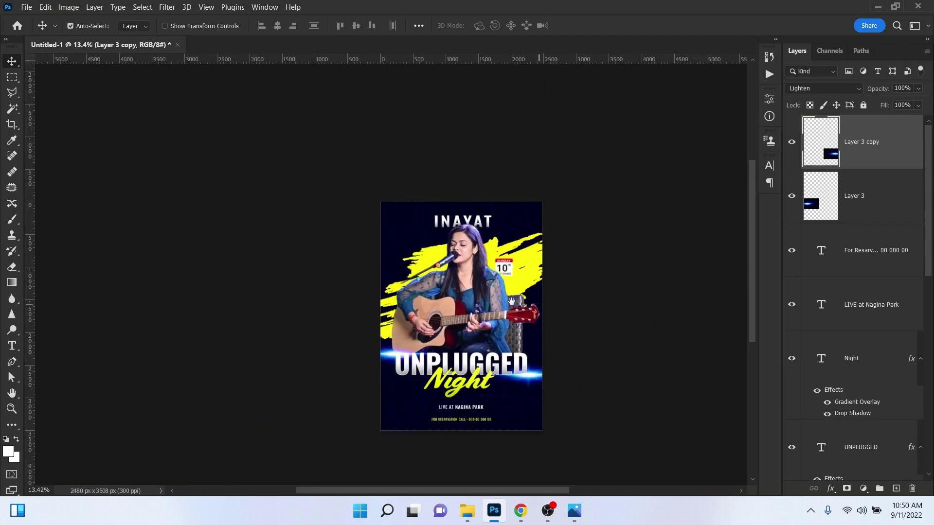
scroll(467, 333, up, 3)
key(ctrl+t)
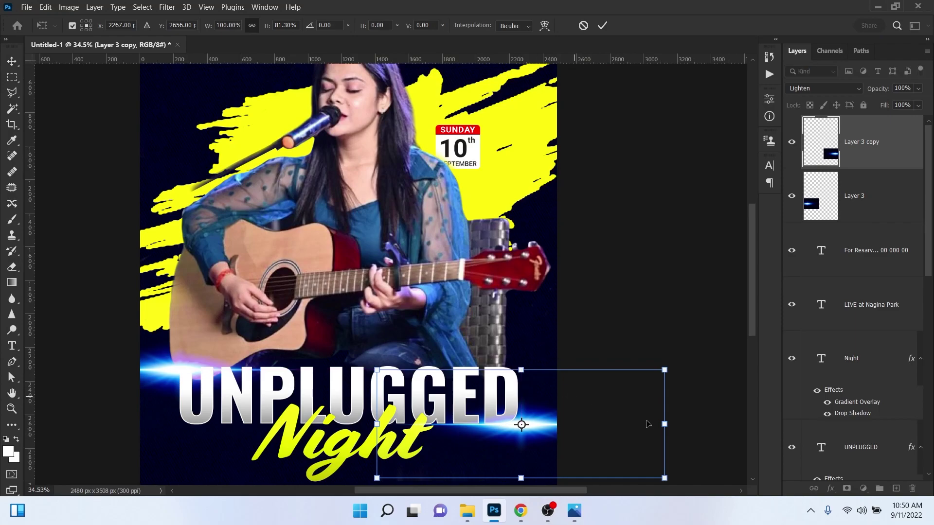
drag(662, 429, 591, 422)
key(Return)
scroll(573, 411, down, 2)
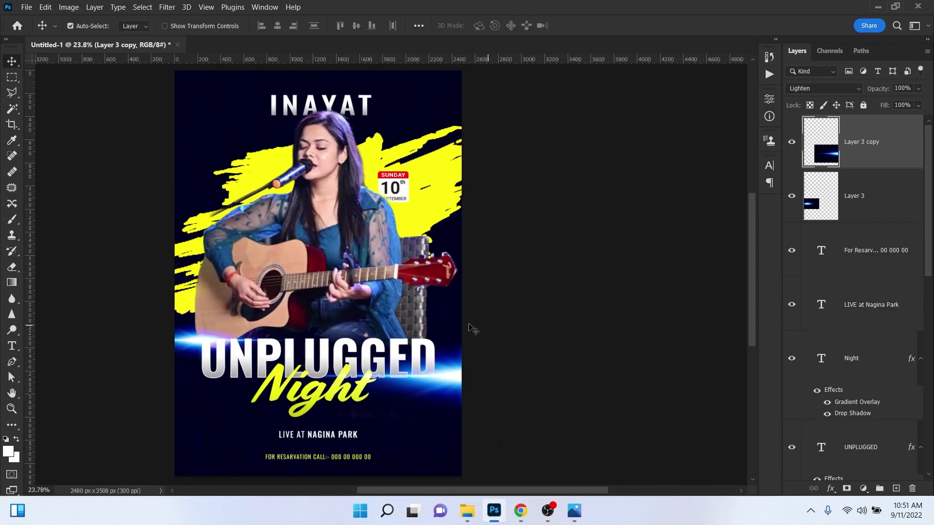
drag(384, 251, 420, 228)
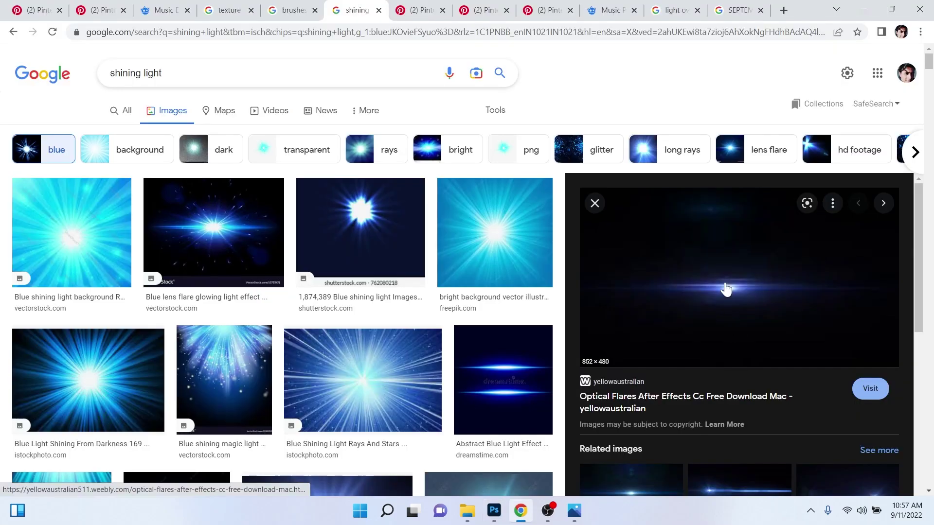
Copy the Optical Flares preview image from the Chrome image results and paste it into the Photoshop flyer
right_click(742, 292)
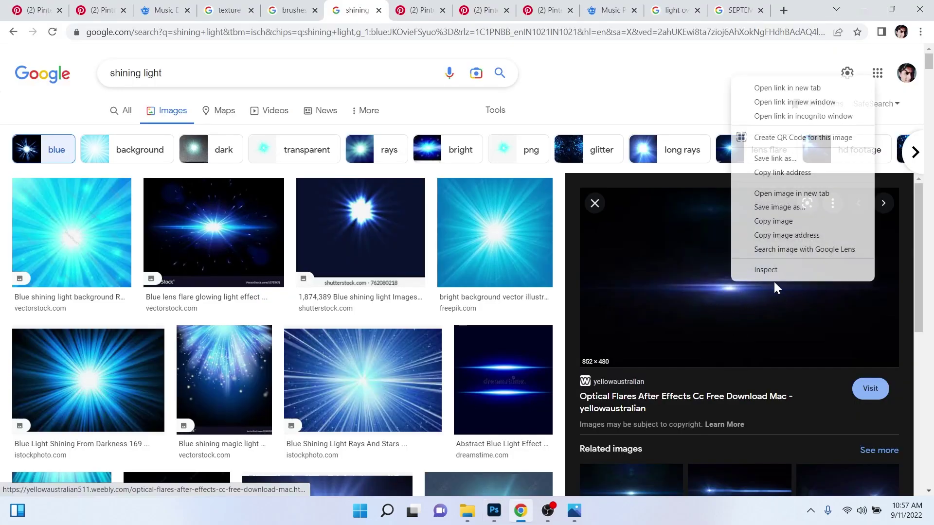
click(781, 222)
key(alt+Tab)
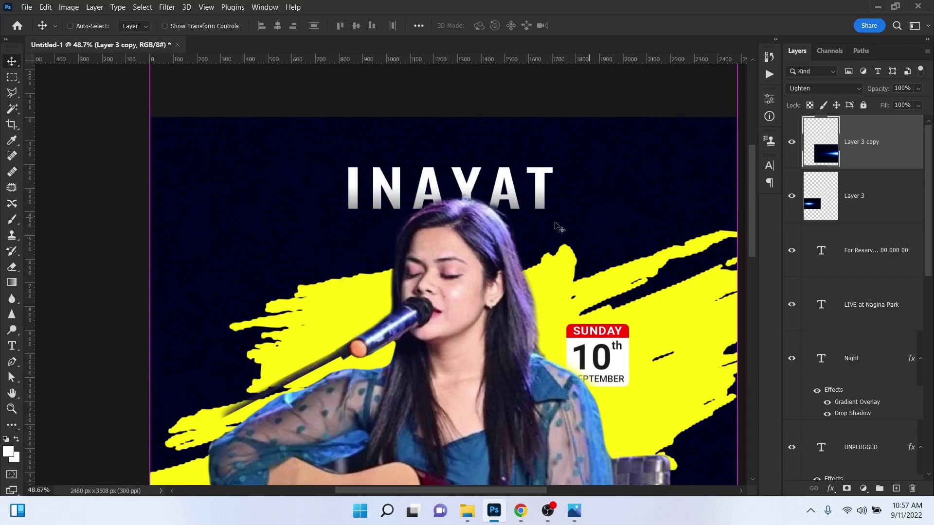
key(ctrl+v)
Scale the pasted flare to about 236% over the start of the top title and set its blend mode to Linear Dodge (Add)
key(ctrl+t)
drag(466, 313, 432, 218)
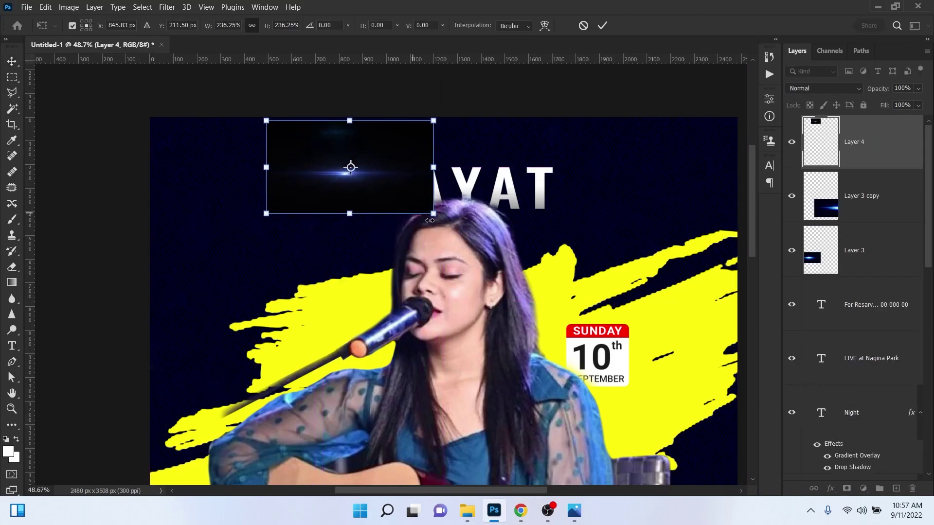
key(Return)
click(822, 88)
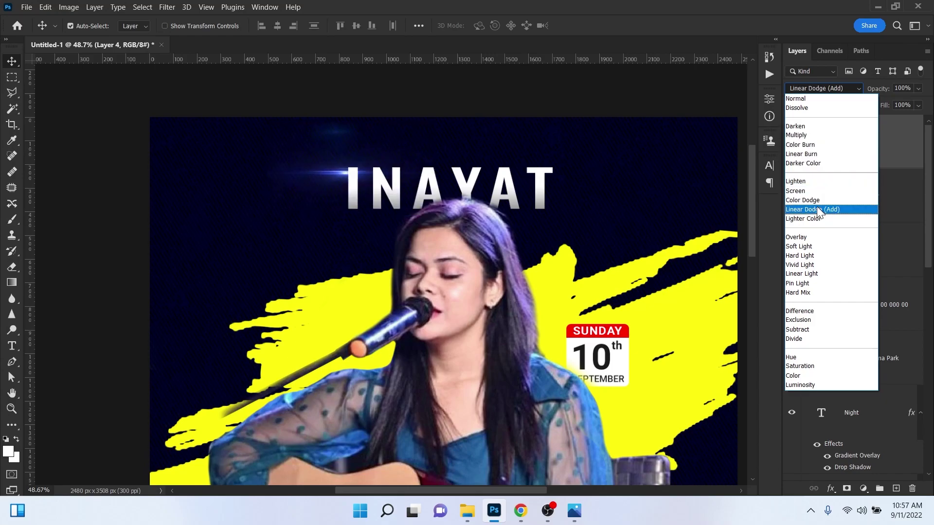
click(817, 210)
Duplicate the thin flare, enlarge it, and position the two flares at the first letter's base and the last letter's top in the top title
key(ctrl+j)
scroll(350, 231, down, 2)
key(ctrl+t)
scroll(538, 255, up, 3)
drag(340, 172, 538, 254)
key(Return)
scroll(491, 212, down, 2)
drag(462, 217, 504, 248)
scroll(516, 194, down, 2)
scroll(528, 161, up, 2)
drag(529, 161, 559, 165)
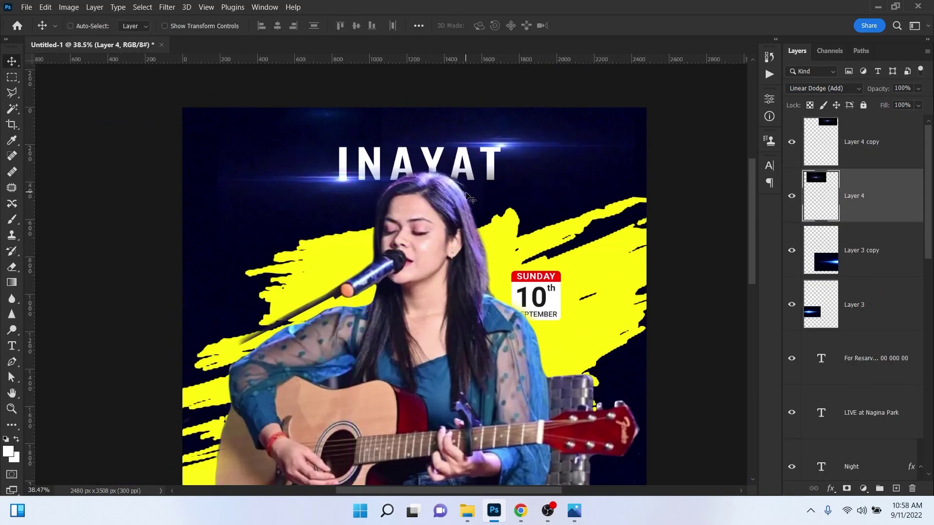
Add a layer mask to the right-hand flare copy and paint black with a soft 455 px brush along the flyer's upper left edge
click(487, 151)
scroll(418, 178, up, 2)
scroll(559, 156, up, 1)
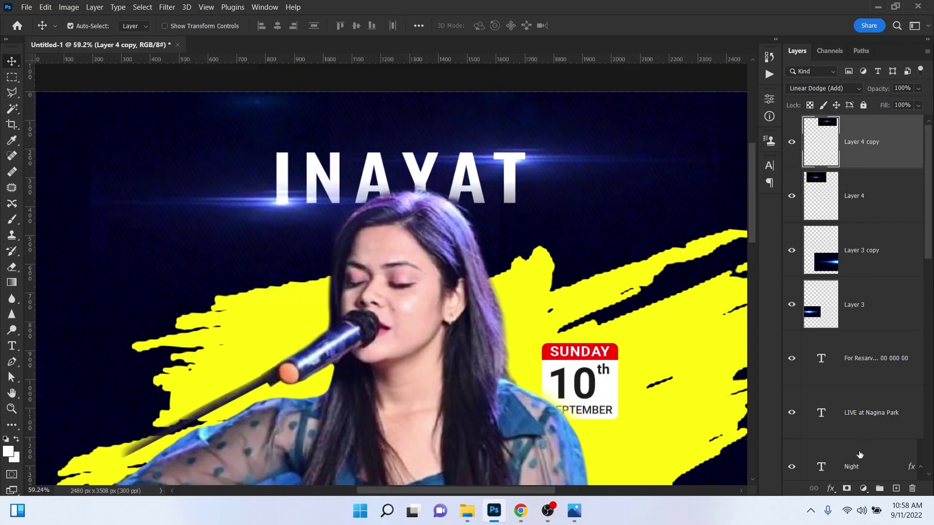
click(847, 489)
scroll(482, 252, down, 1)
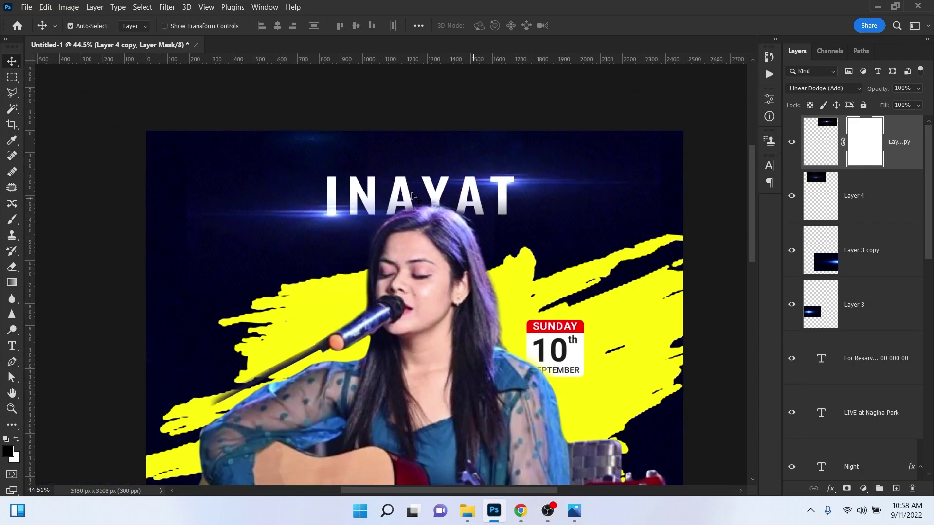
key(b)
scroll(184, 198, up, 3)
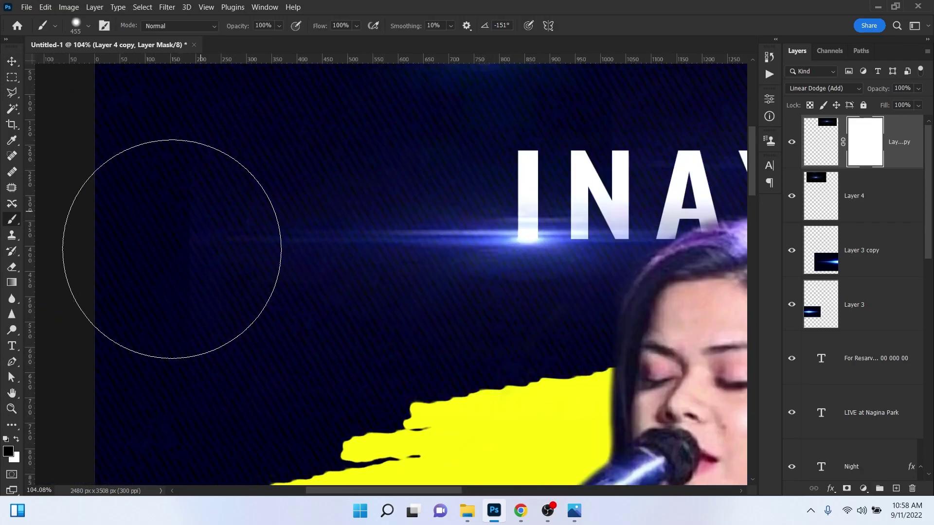
scroll(200, 309, down, 3)
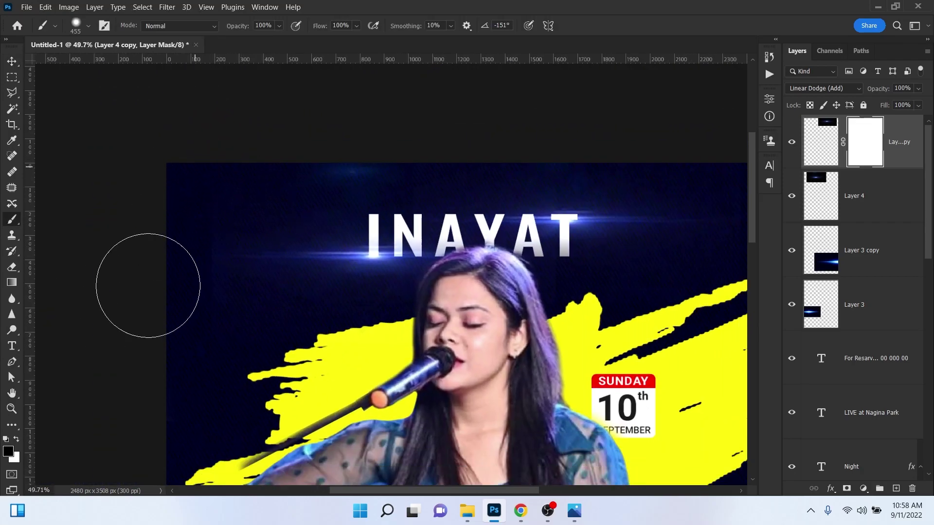
mouse_move(167, 355)
mouse_down()
mouse_move(214, 337)
mouse_move(196, 196)
mouse_up()
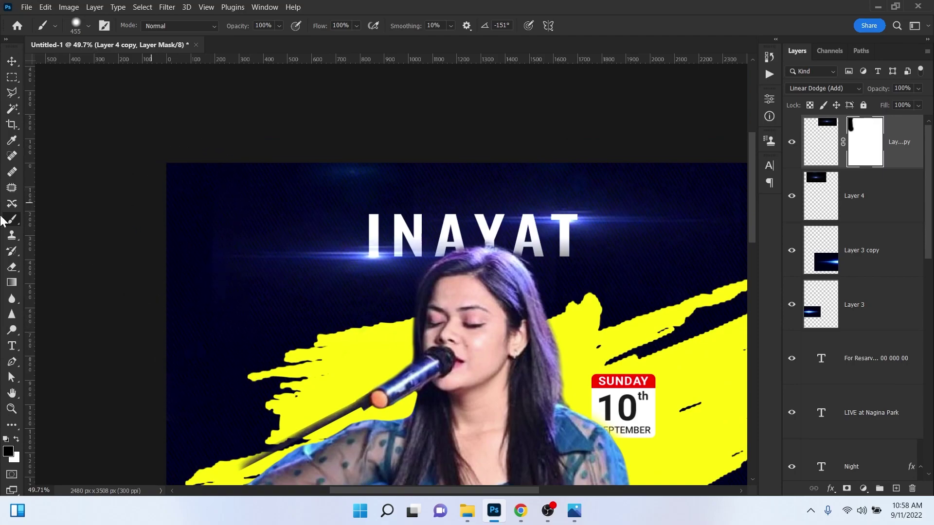
Paint black on the flare copy's mask to fade its visible edge along the flyer's upper right side
mouse_move(692, 150)
mouse_down()
mouse_move(694, 264)
mouse_move(719, 271)
mouse_up()
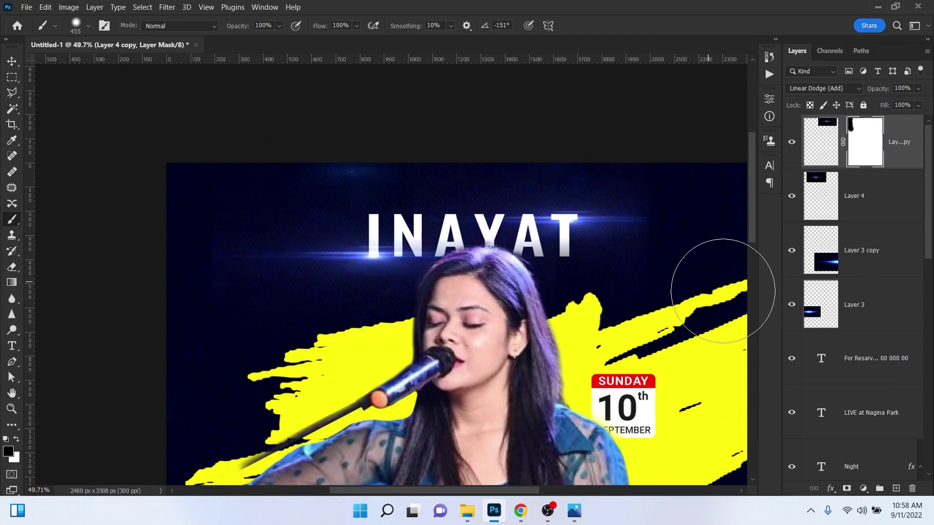
key(ctrl+z)
drag(677, 216, 521, 208)
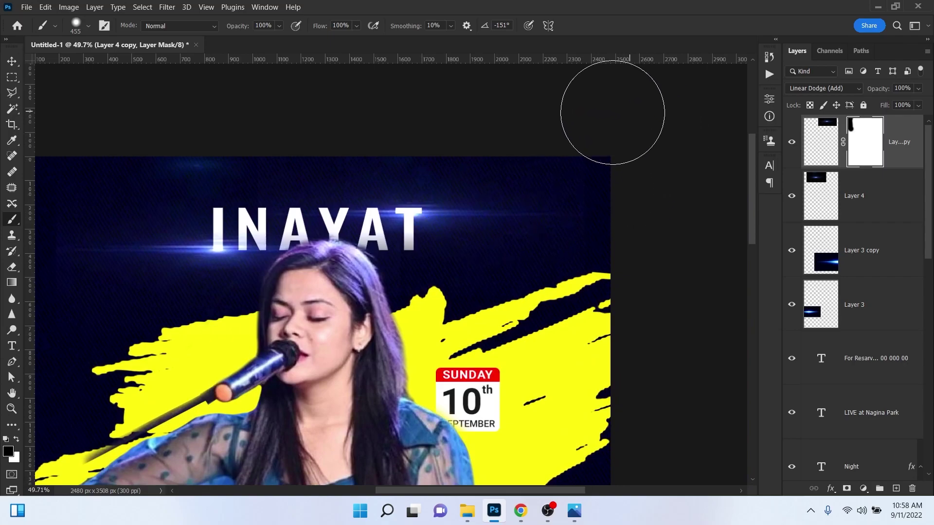
mouse_move(619, 197)
mouse_down()
mouse_move(626, 250)
mouse_move(563, 344)
mouse_up()
Add a layer mask to the left-hand title flare and paint black around its left side to blend its edges
drag(725, 206, 874, 198)
click(874, 198)
click(845, 488)
key(x)
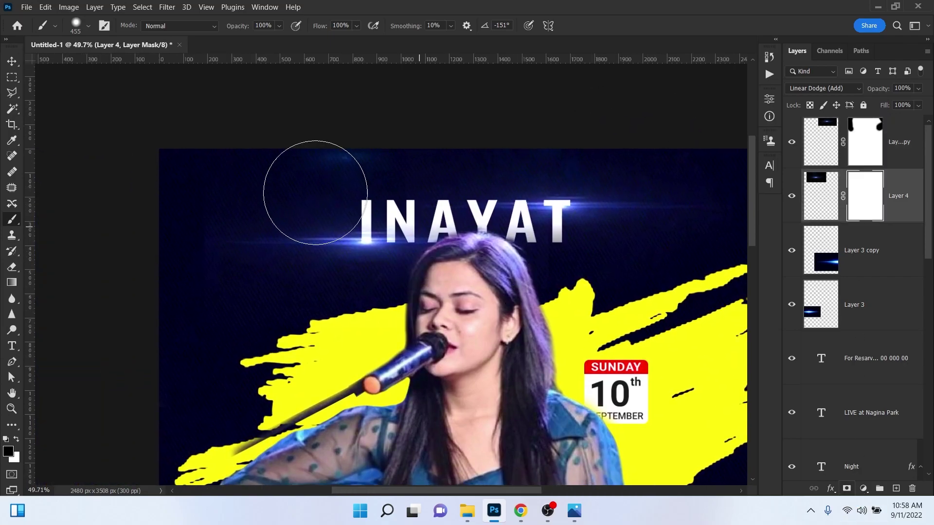
drag(151, 308, 235, 338)
drag(166, 135, 248, 121)
drag(178, 311, 225, 354)
drag(91, 258, 259, 373)
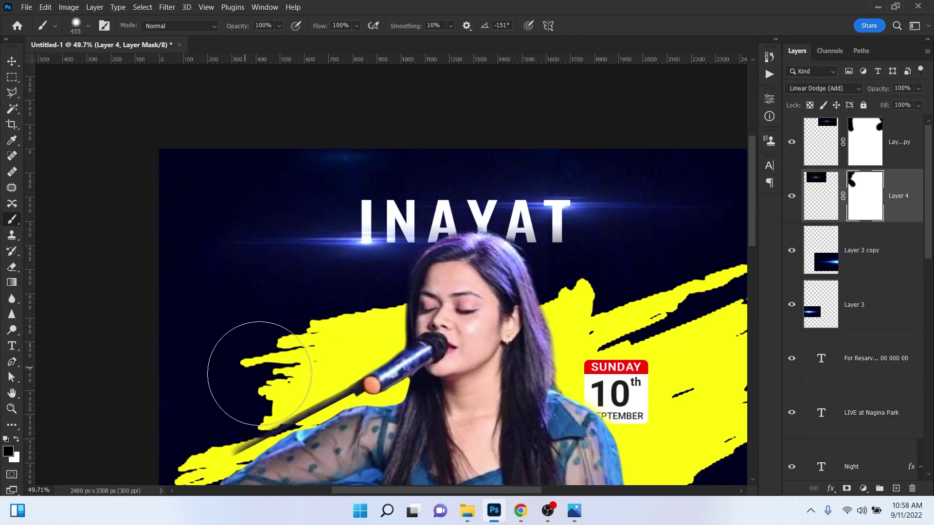
Review the whole flyer, select the guitarist photo layer, and toggle its visibility off and on
scroll(259, 340, down, 4)
key(v)
drag(399, 335, 410, 244)
drag(414, 326, 422, 288)
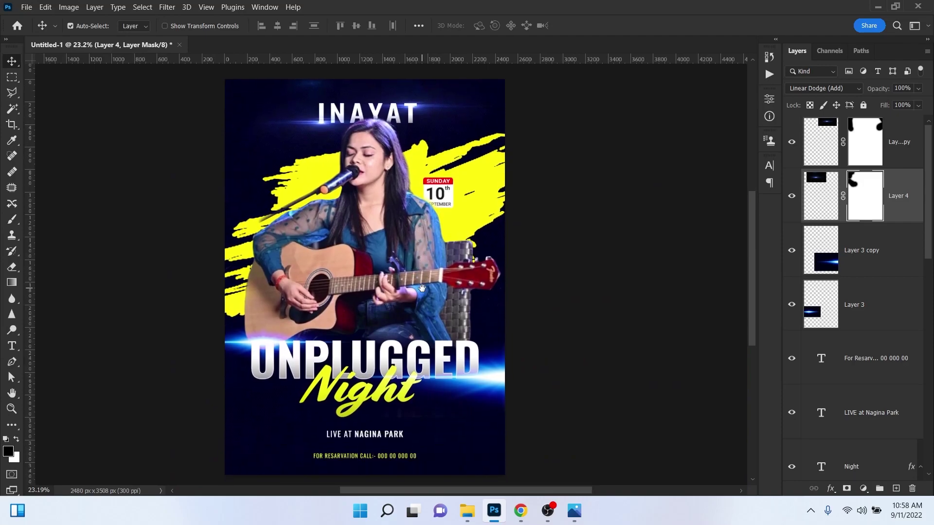
scroll(382, 340, down, 2)
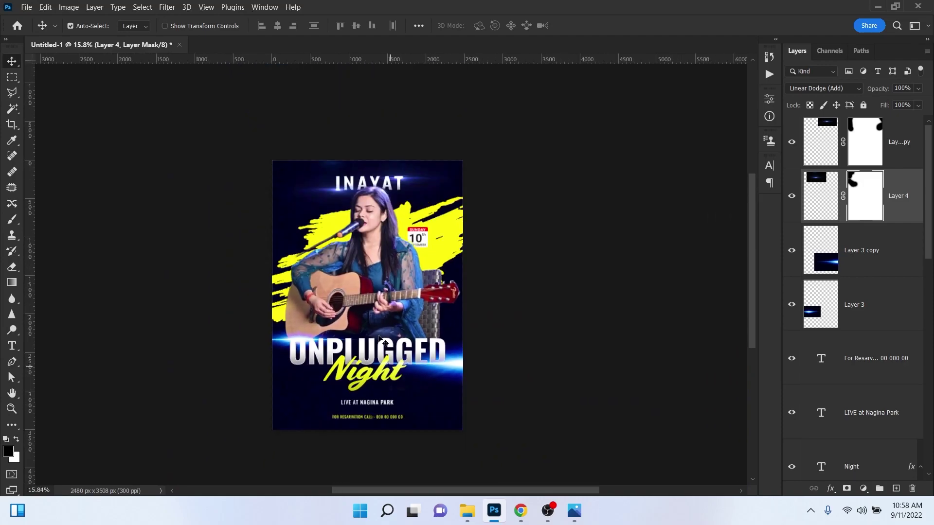
click(389, 287)
scroll(389, 287, up, 2)
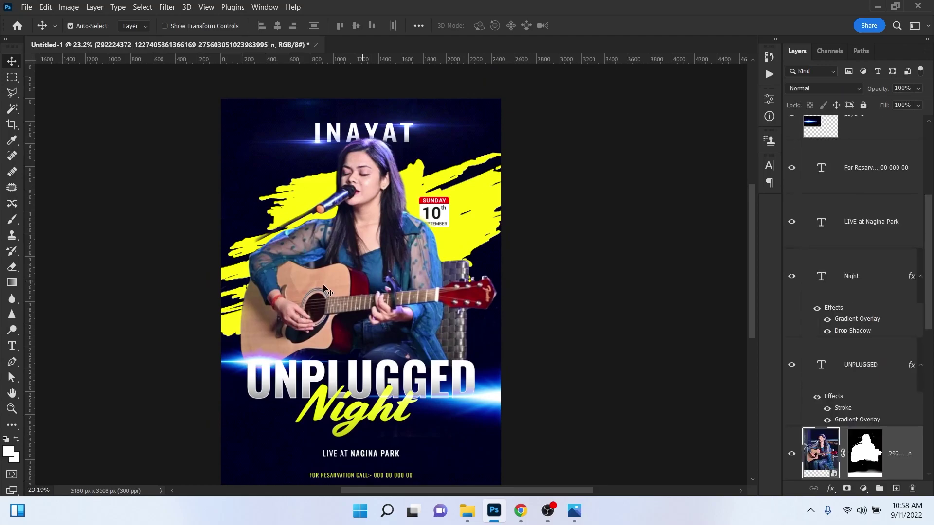
scroll(784, 381, down, 3)
click(789, 291)
click(789, 291)
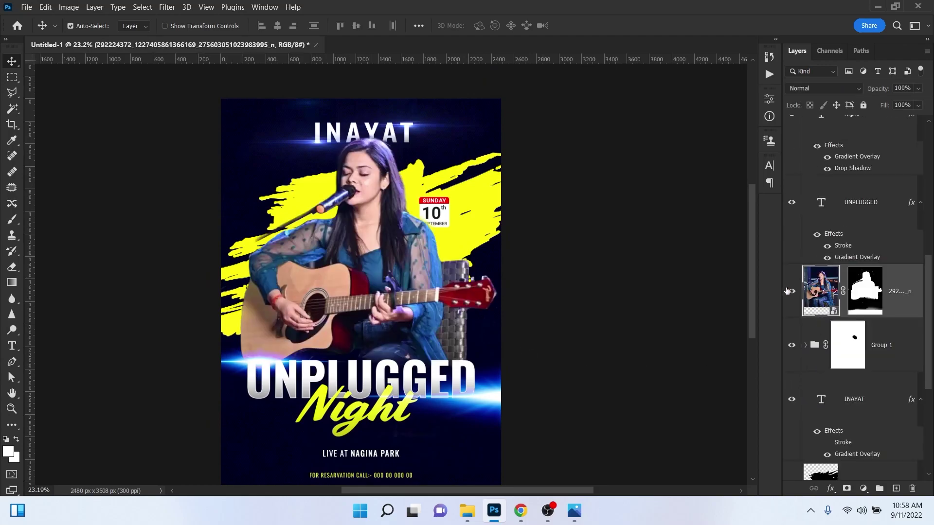
Add a Gradient Fill layer above the guitarist photo using the purple-to-turquoise preset from the Blues group
click(863, 489)
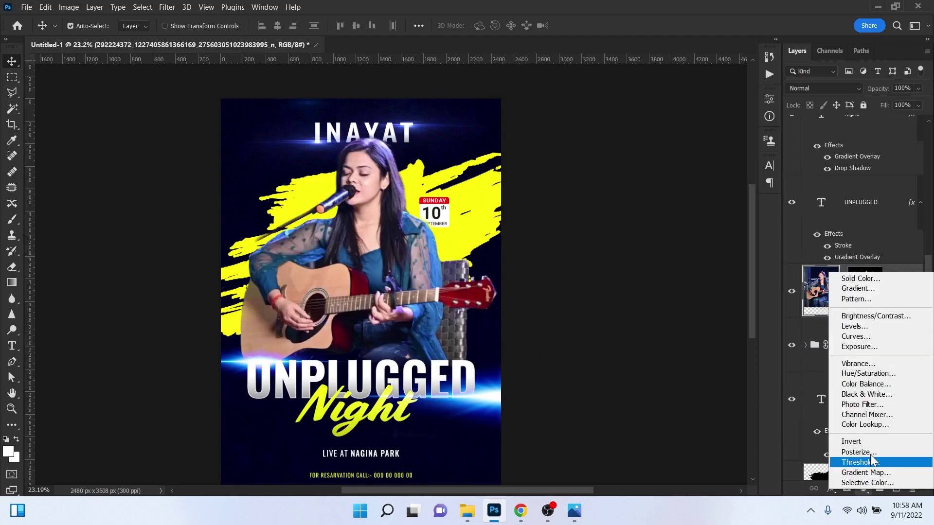
click(858, 288)
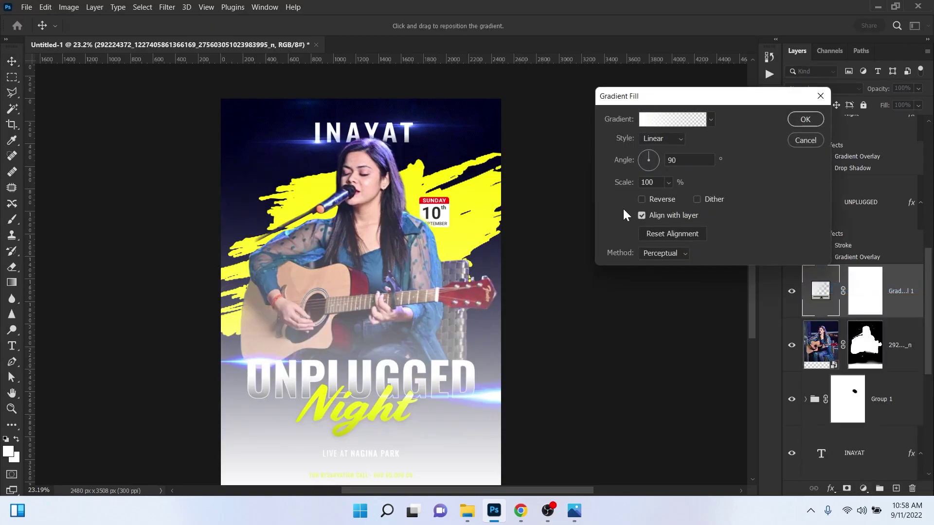
click(665, 119)
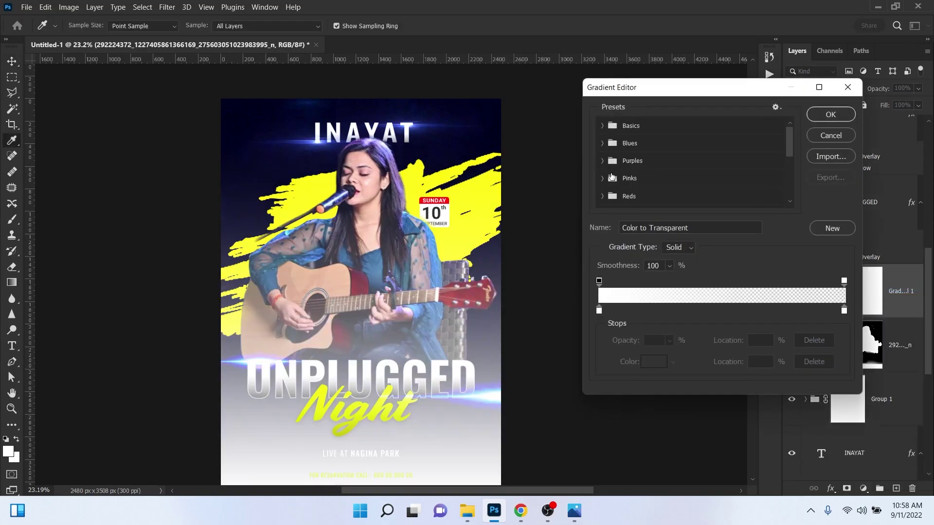
click(603, 144)
click(774, 199)
click(829, 115)
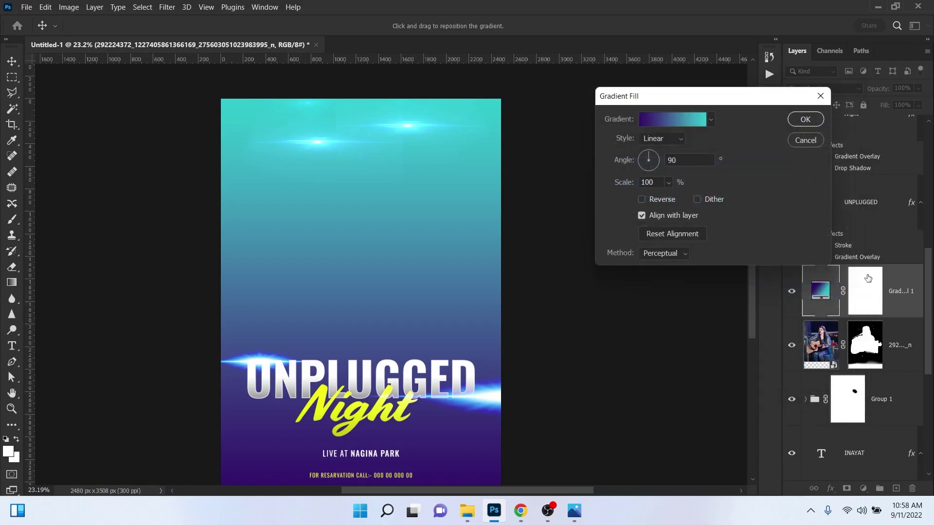
click(810, 118)
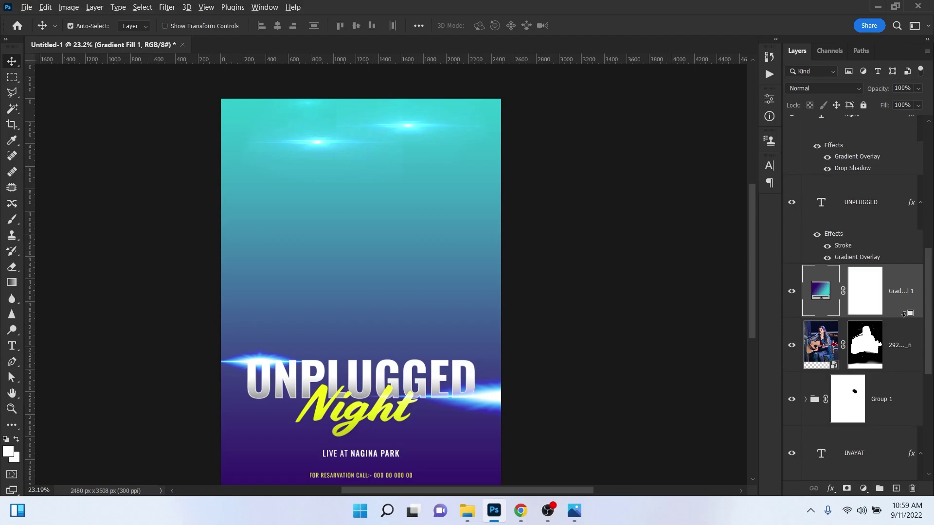
Clip the gradient fill to the guitarist photo layer and set its blend mode to Overlay
alt+click(904, 314)
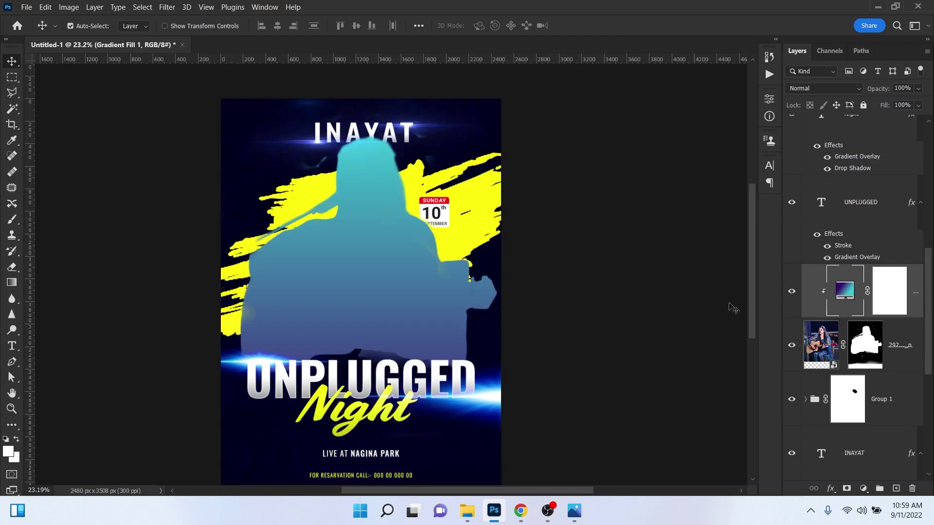
click(804, 88)
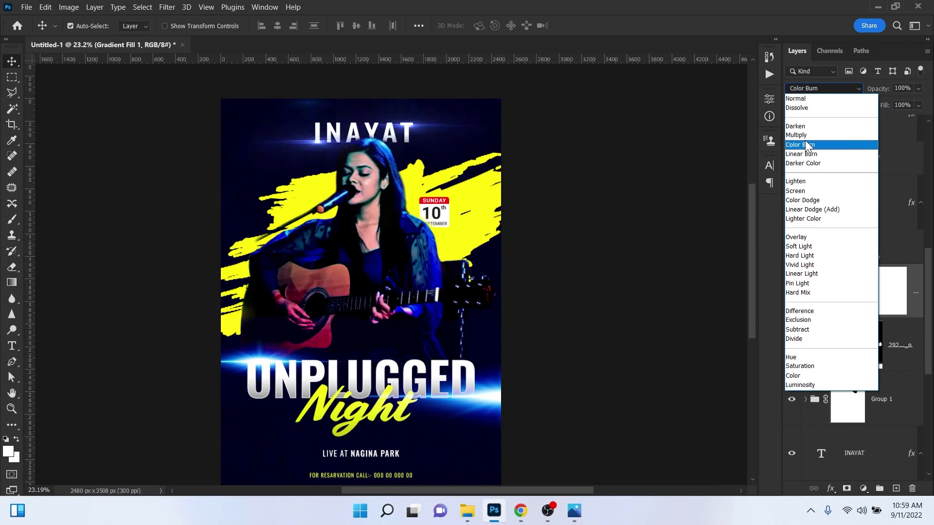
click(819, 238)
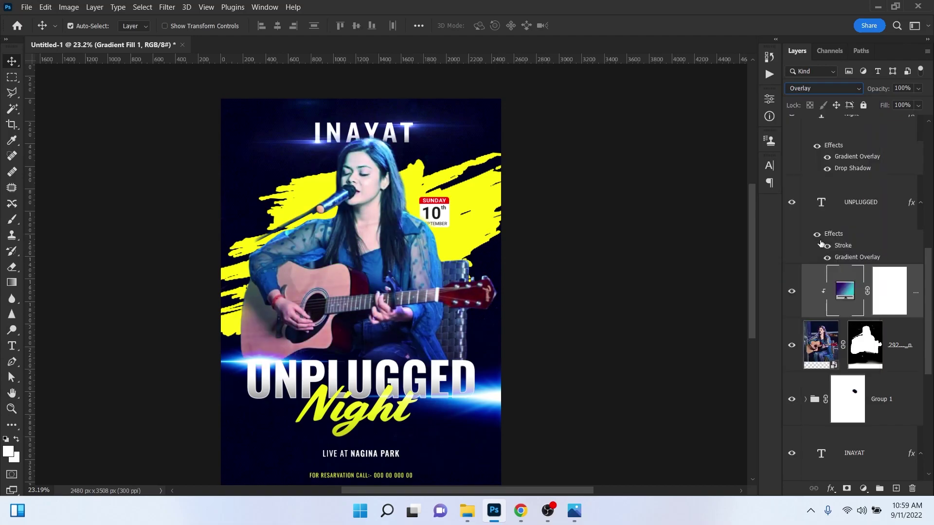
click(579, 257)
scroll(387, 251, down, 3)
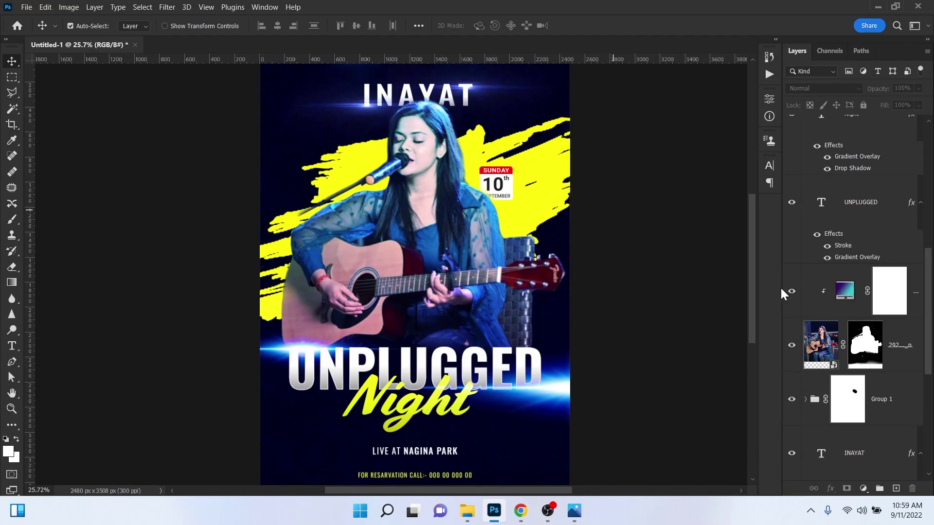
Compare several Blues presets on the guitarist's clipped gradient fill and apply the muted dark steel-blue one
double_click(844, 287)
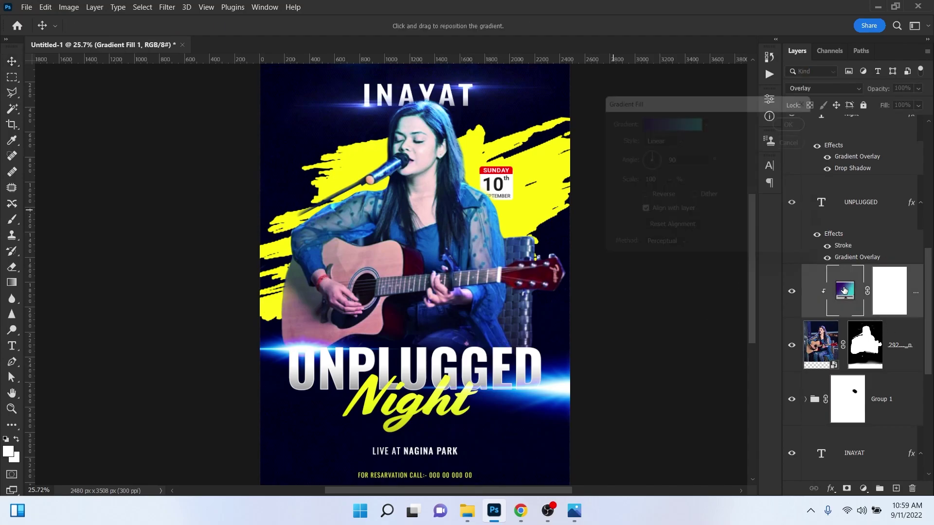
click(681, 119)
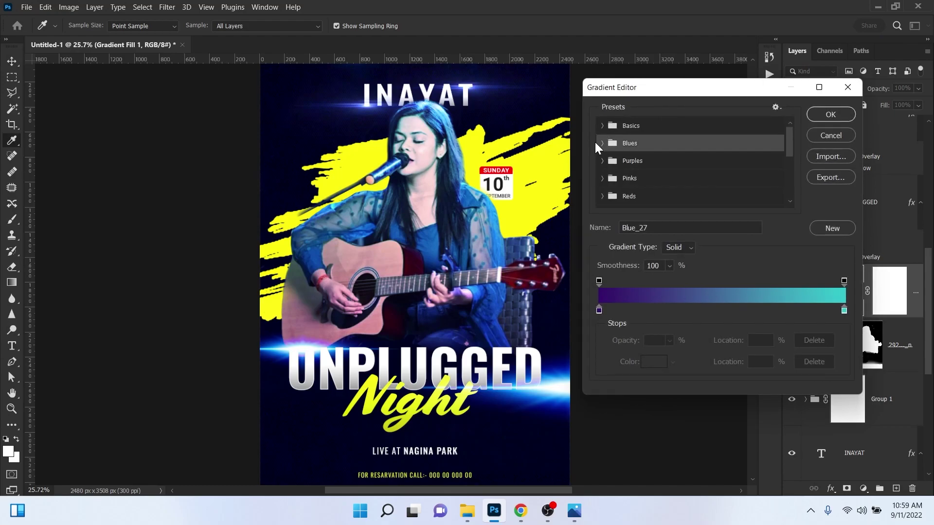
click(602, 143)
scroll(668, 186, down, 1)
click(697, 162)
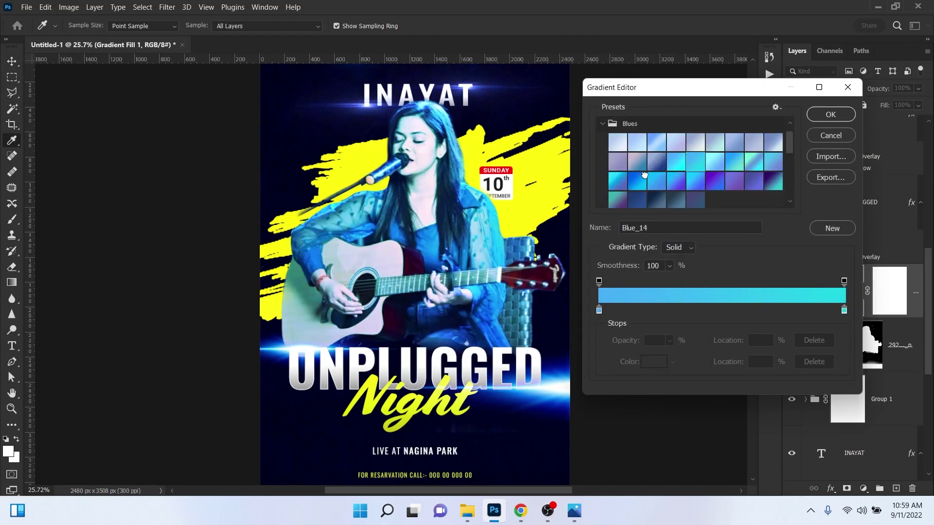
click(639, 178)
click(730, 140)
click(715, 142)
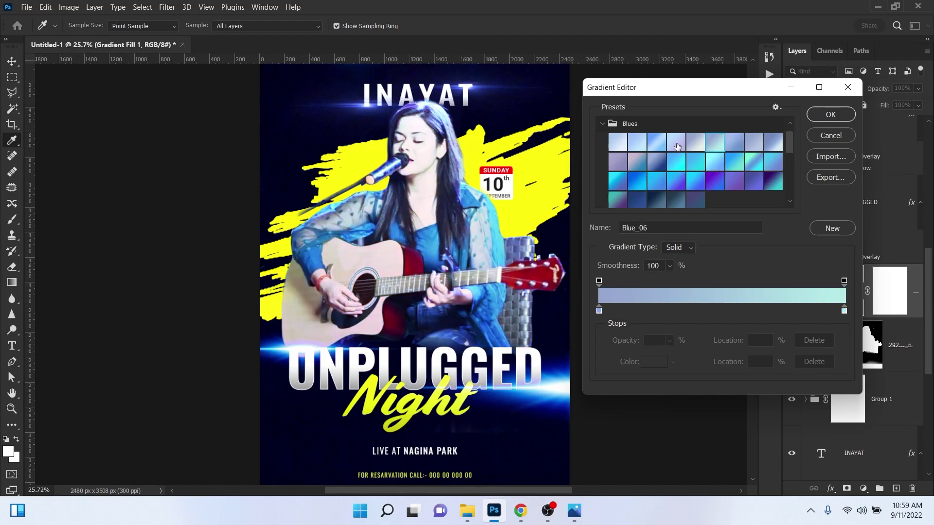
click(674, 144)
click(751, 163)
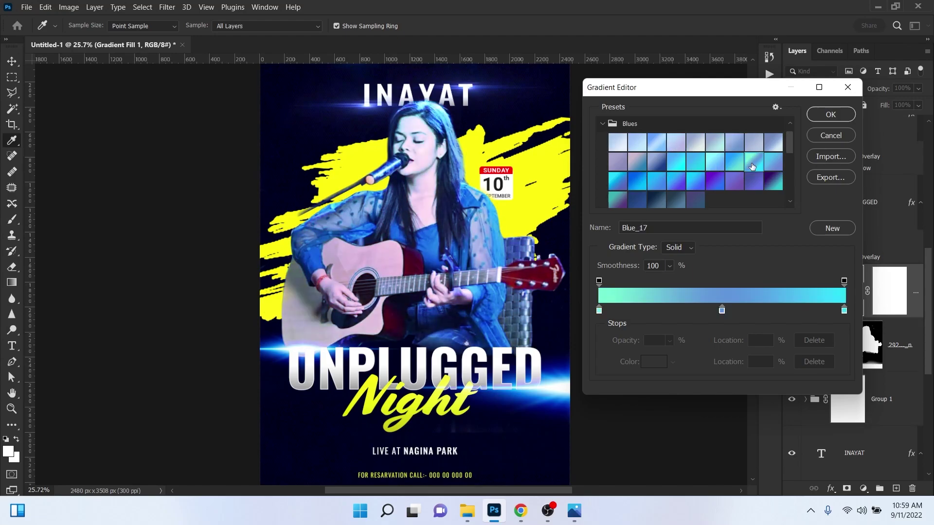
click(773, 162)
click(773, 181)
scroll(733, 147, down, 2)
click(658, 153)
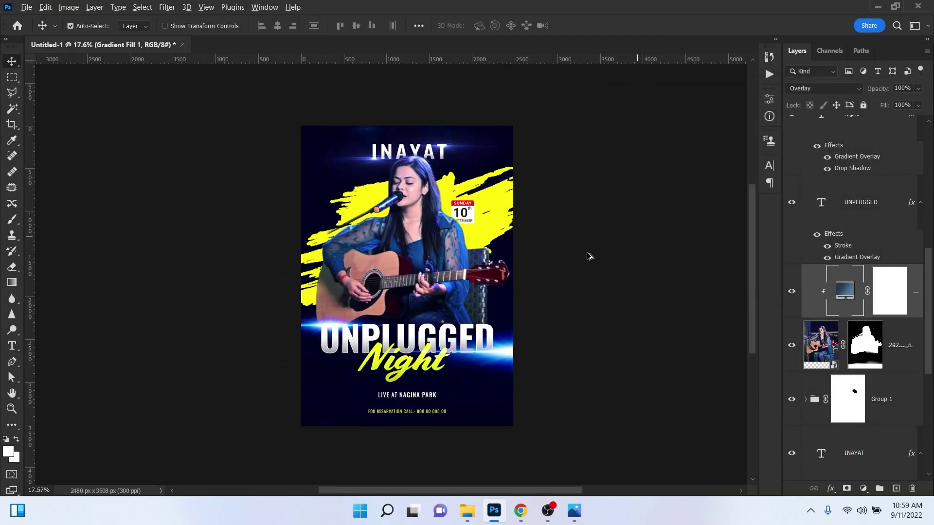
key(ctrl+0)
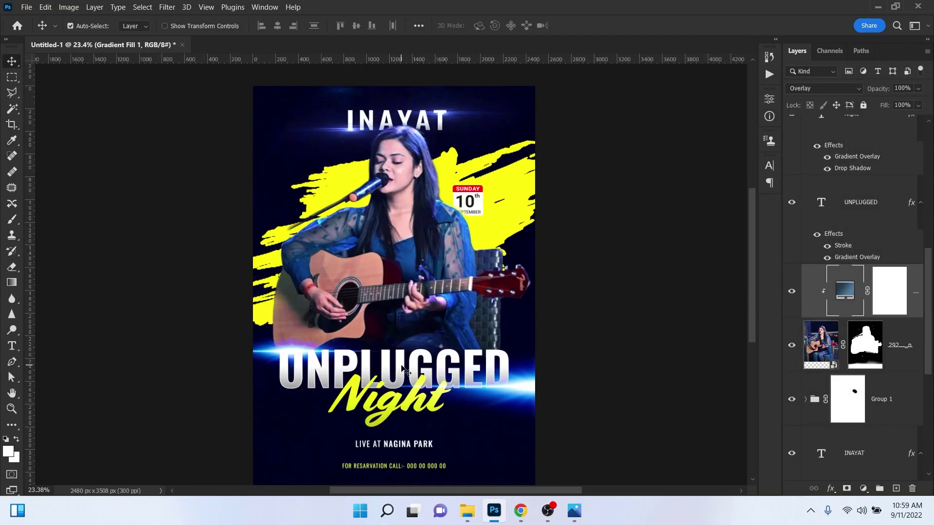
scroll(412, 344, down, 2)
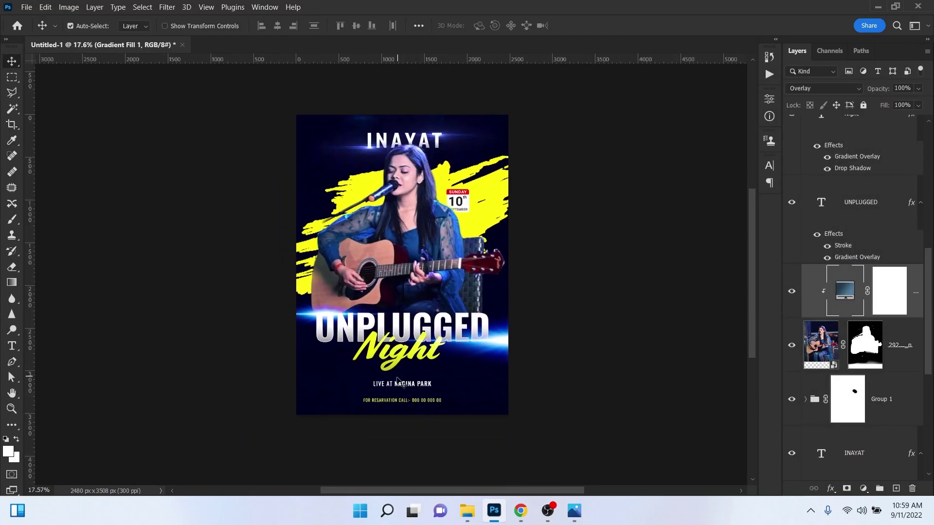